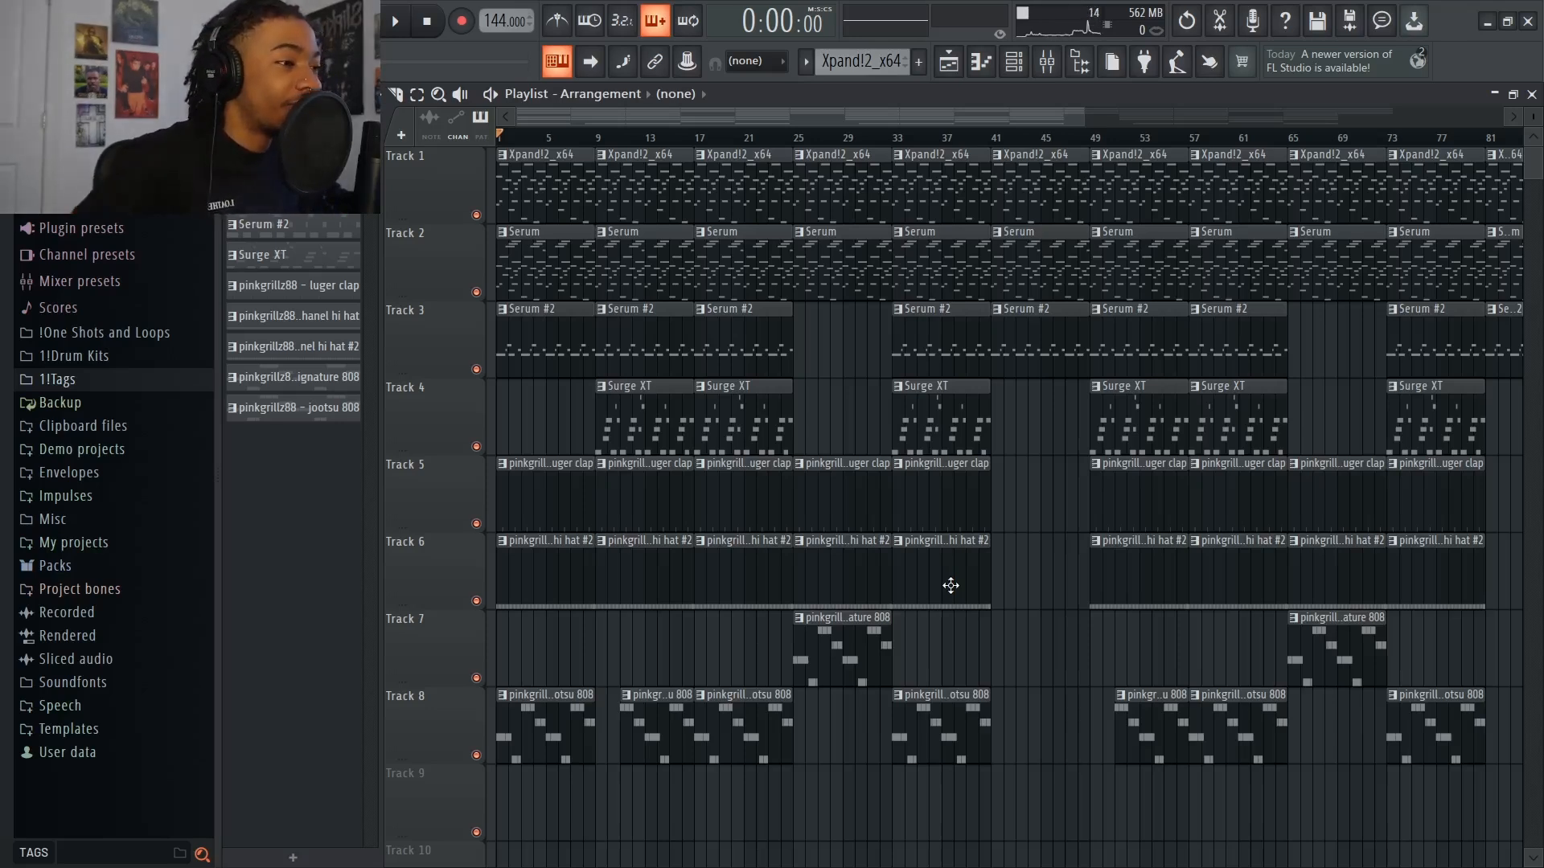
Open the mixer and view the Fruity Reeverb 2 settings on the Xpand!2_x64 track
click(1061, 66)
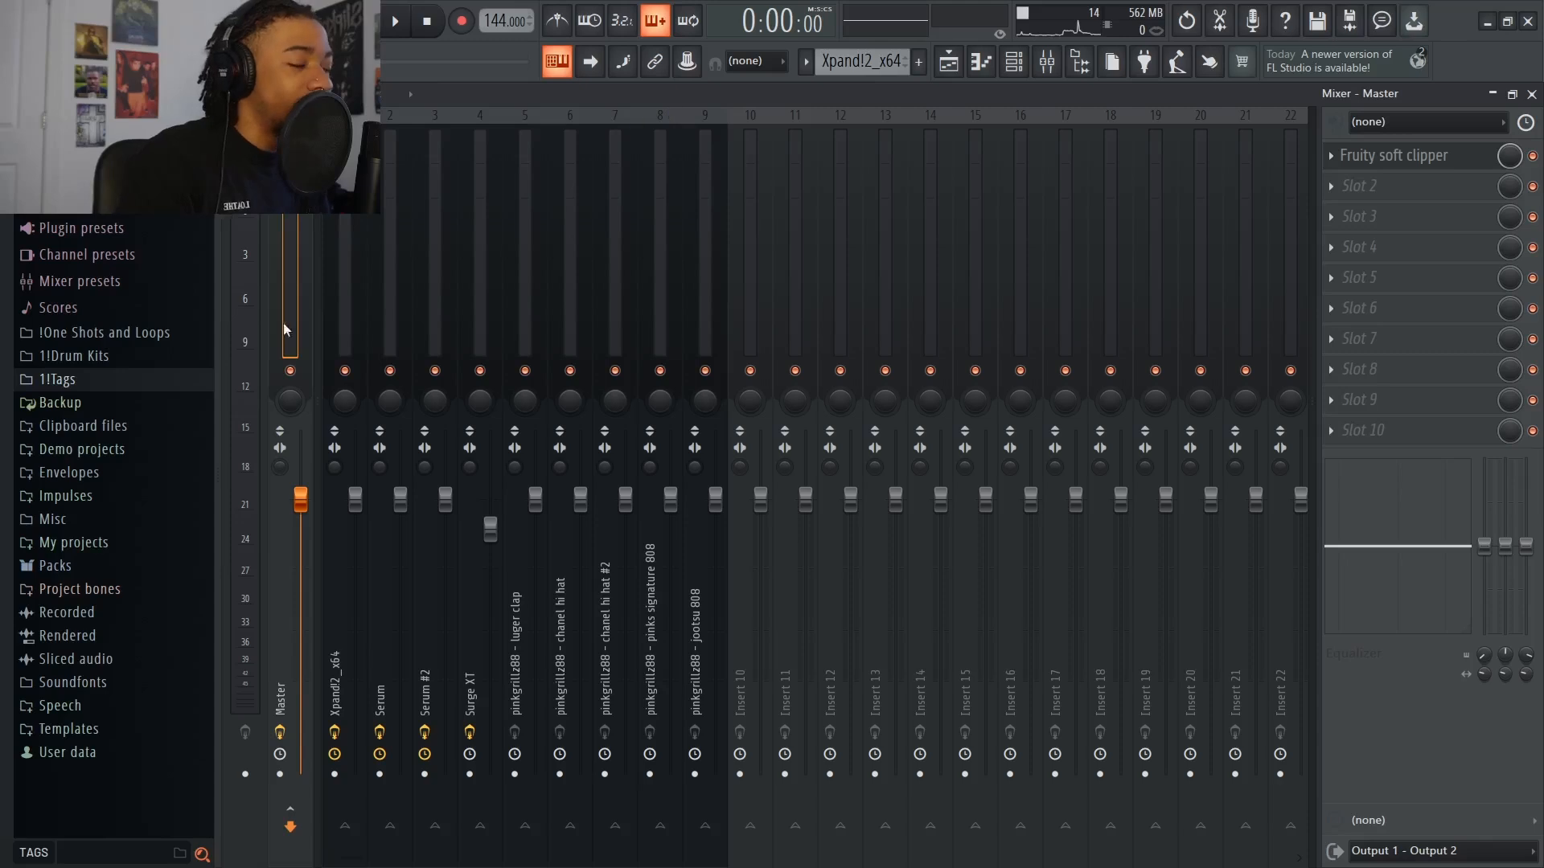
click(347, 399)
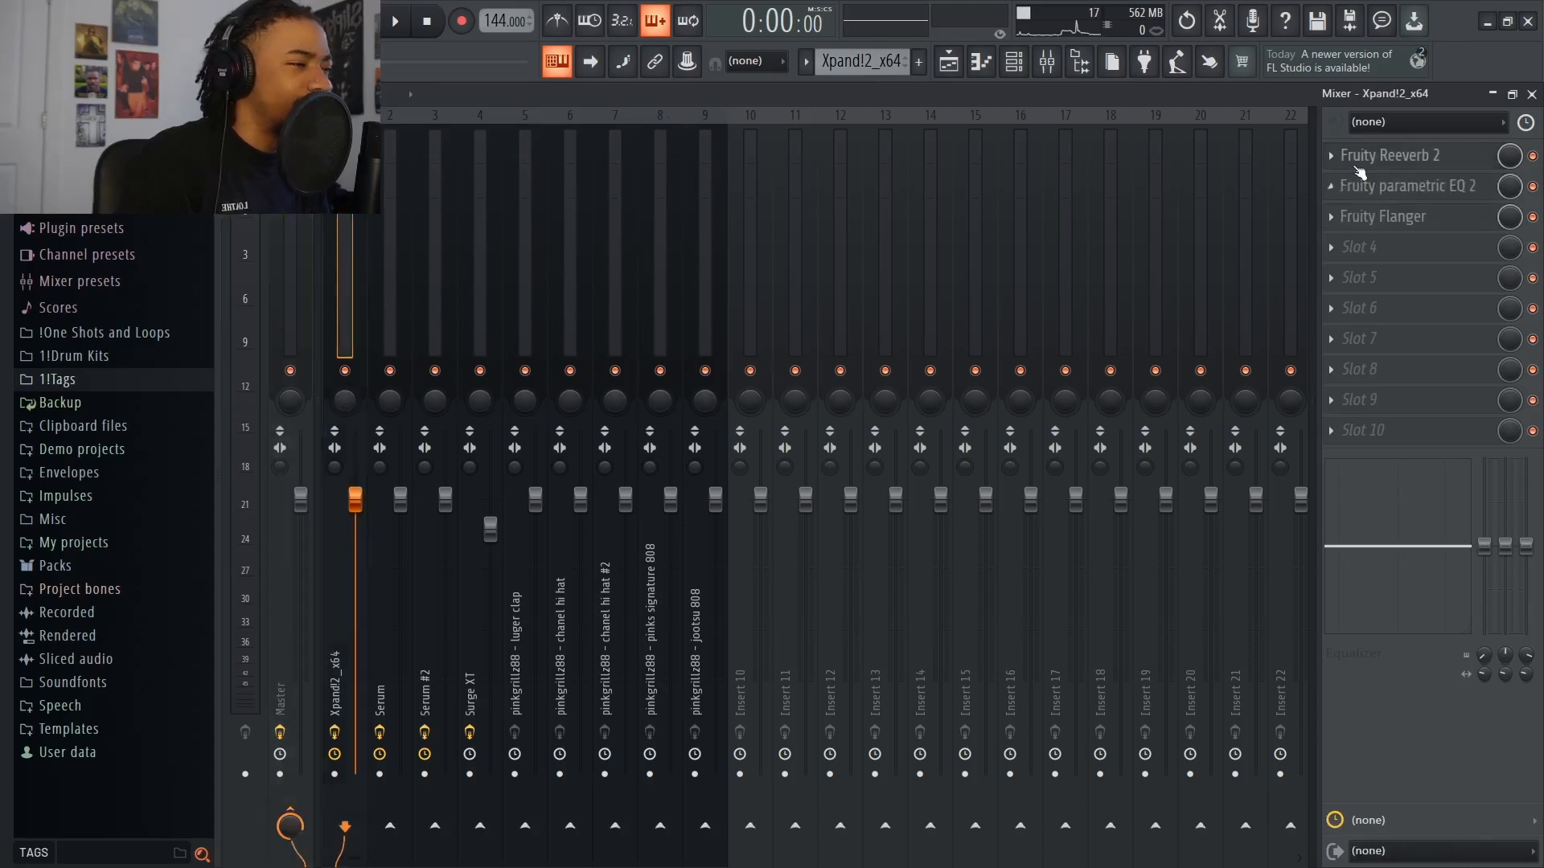
click(1400, 158)
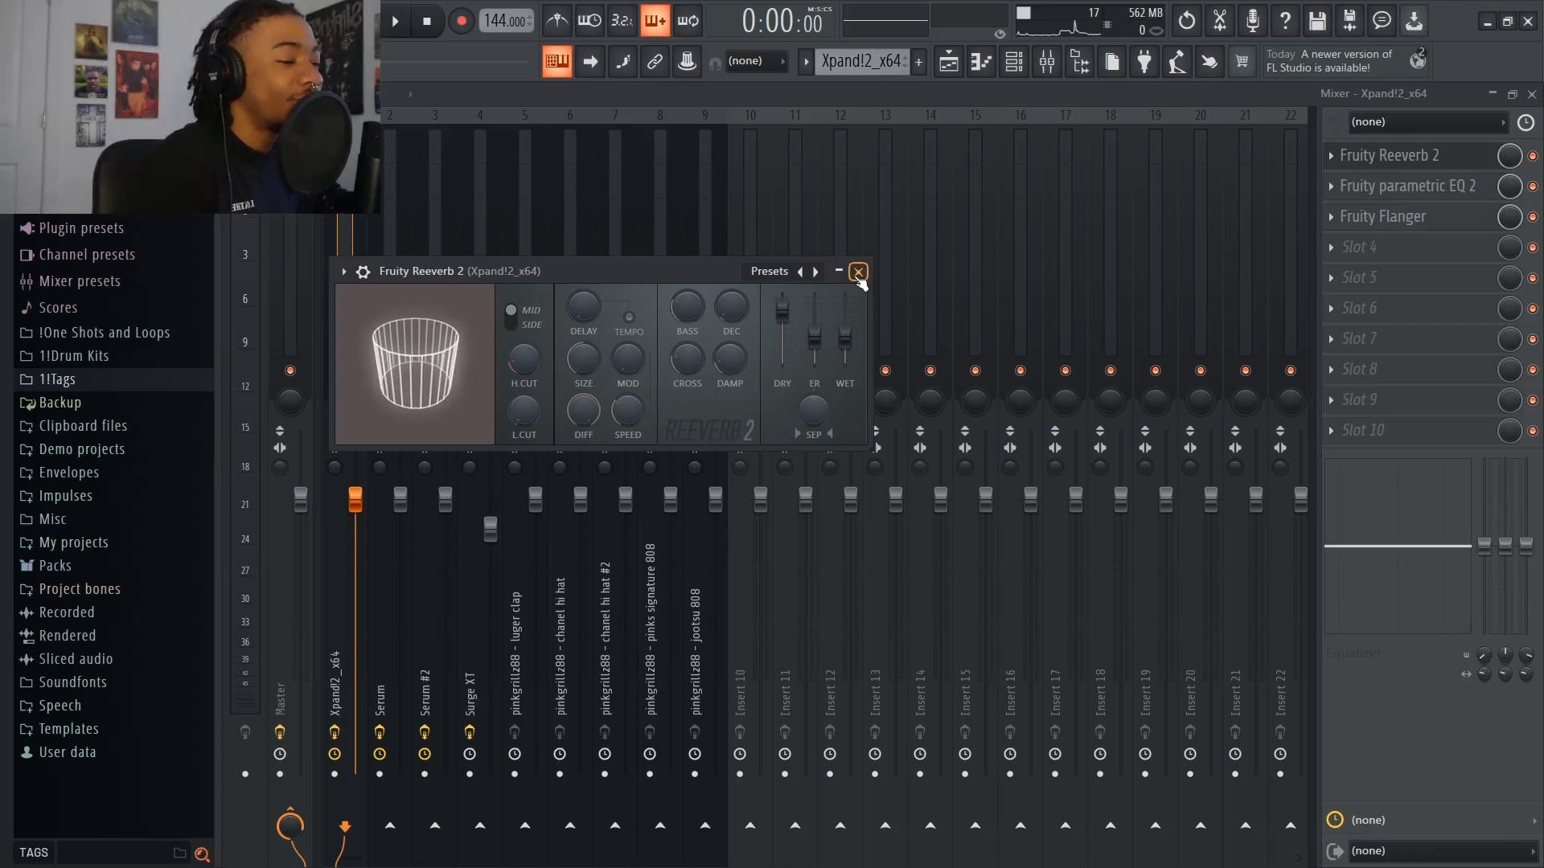
click(585, 92)
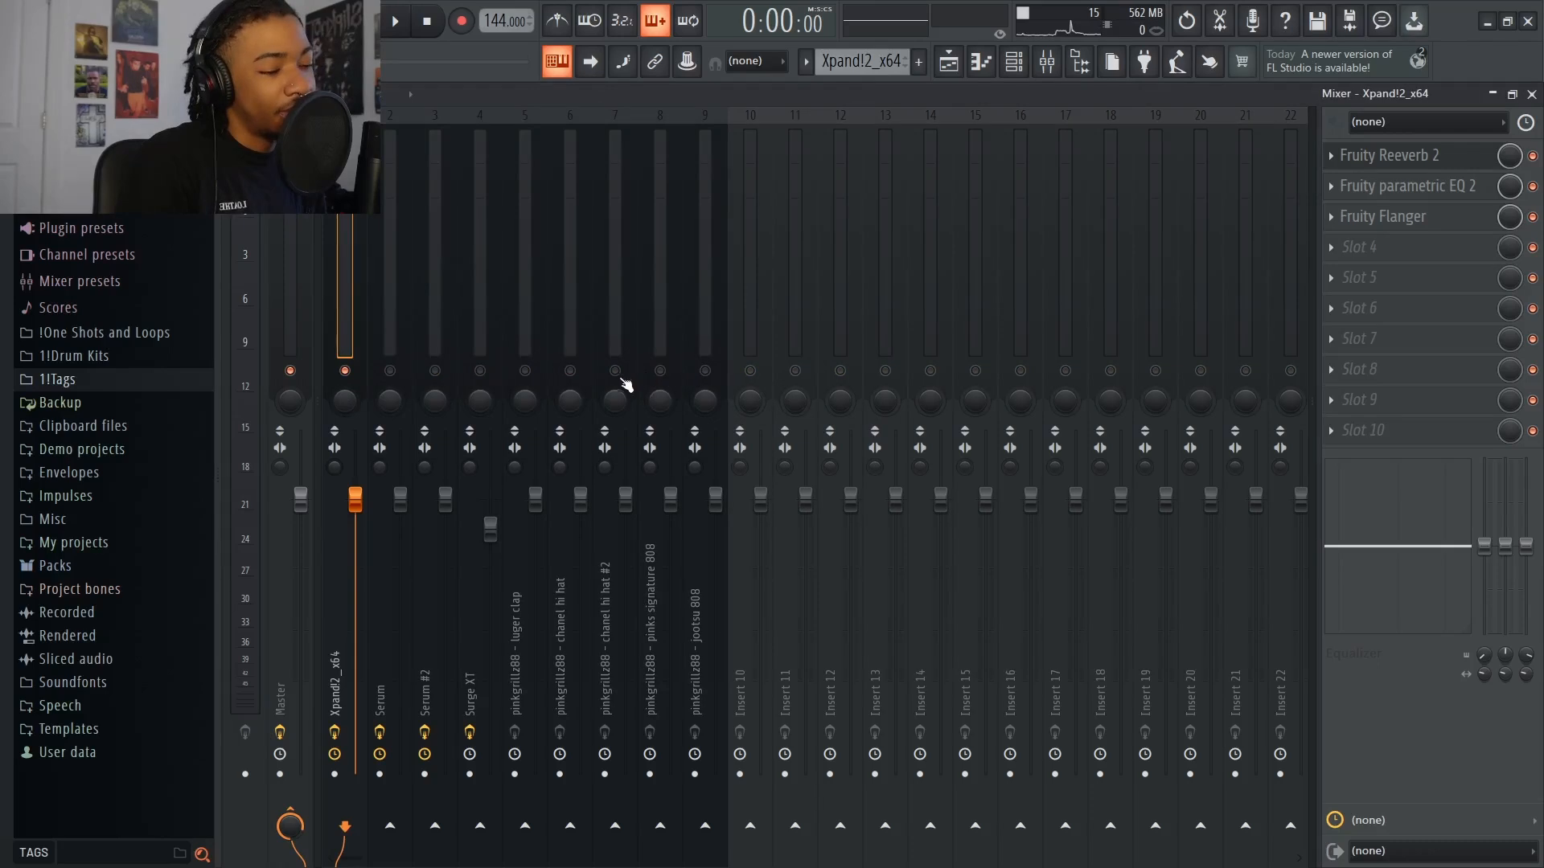
Solo the luger clap mixer track and load Fruity Reeverb 2 in its first effect slot
click(524, 377)
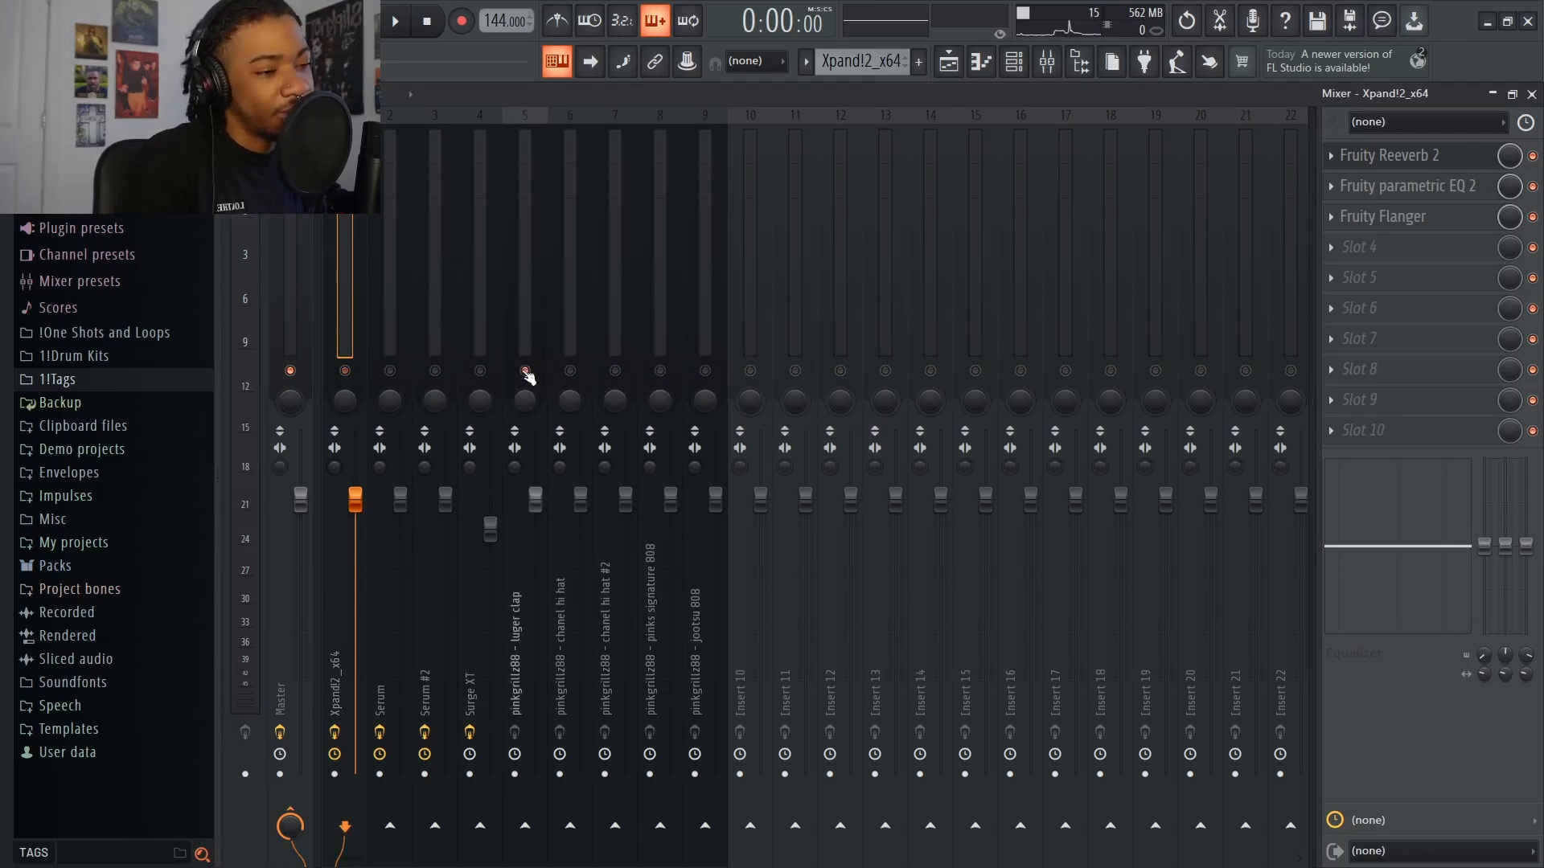
click(1358, 158)
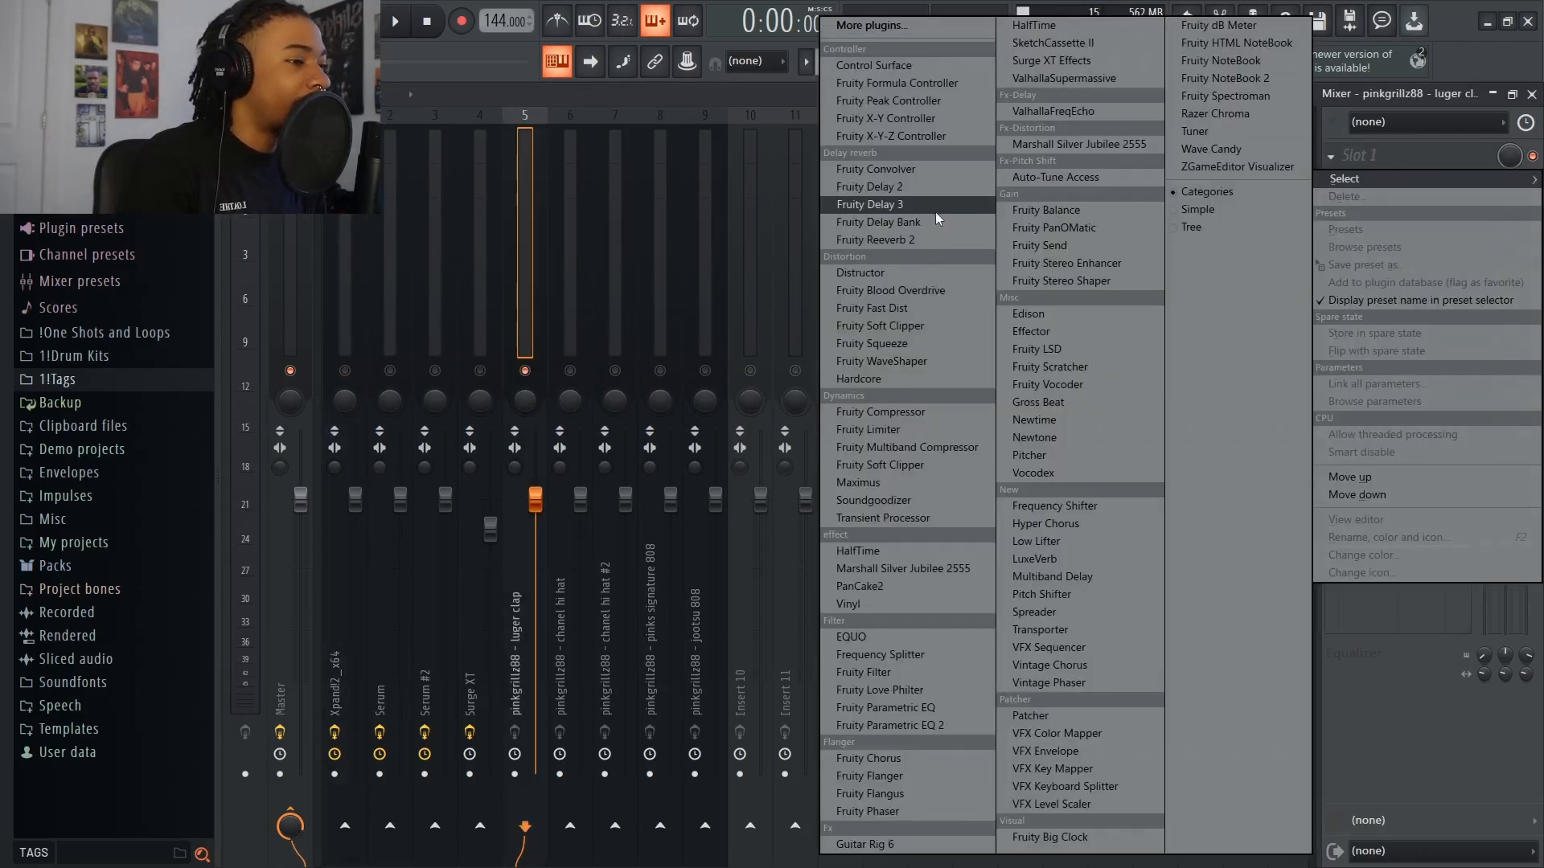
click(877, 242)
Audition the clap while lowering the wet and dry levels in Fruity Reeverb 2, and close the plugin
key(space)
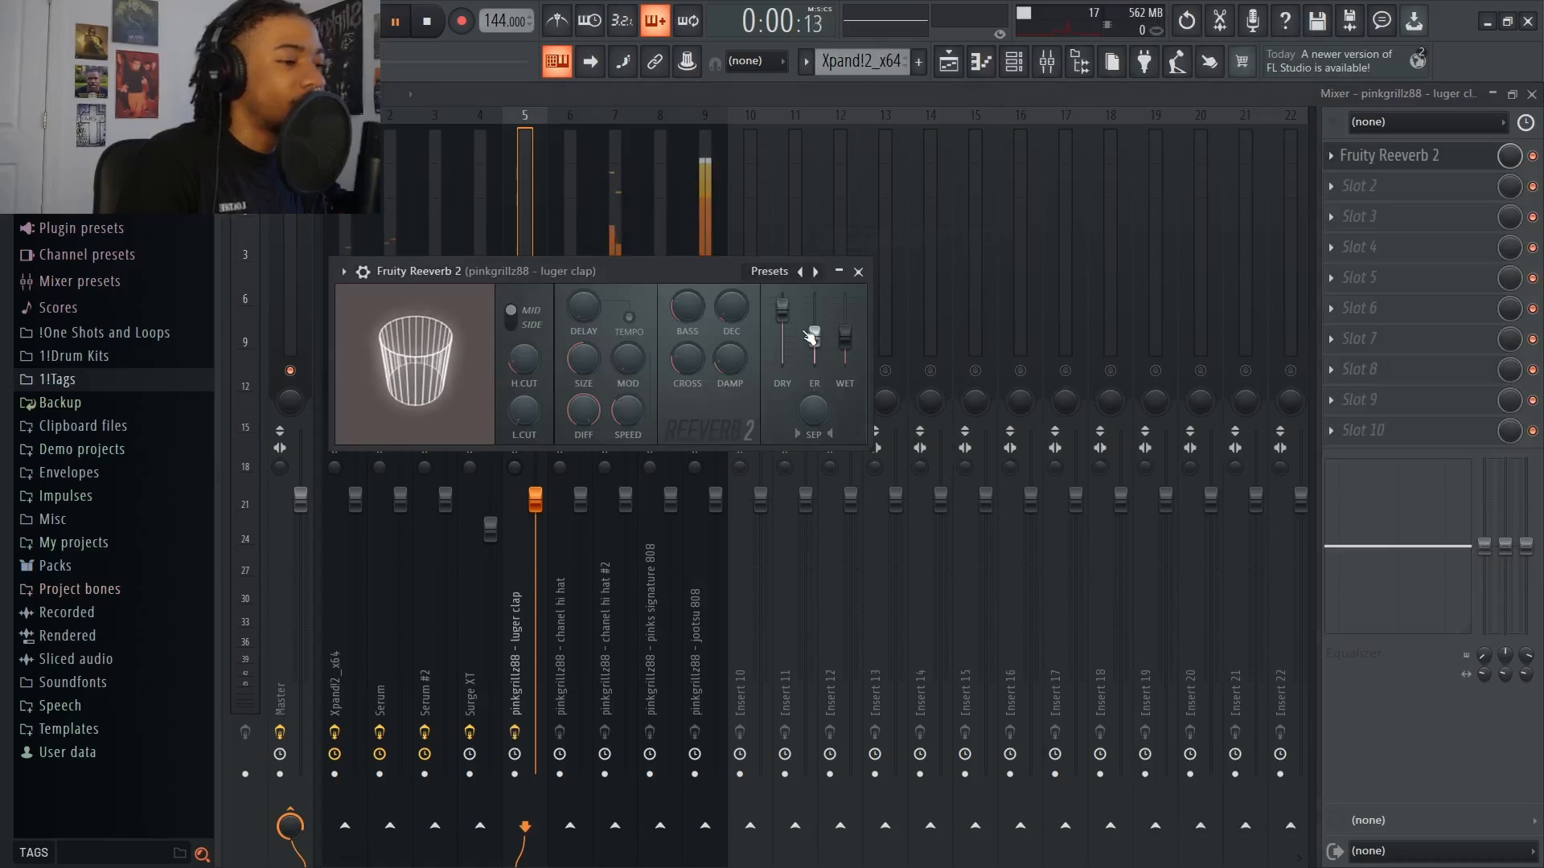
drag(845, 336, 784, 331)
key(space)
key(space)
key(space)
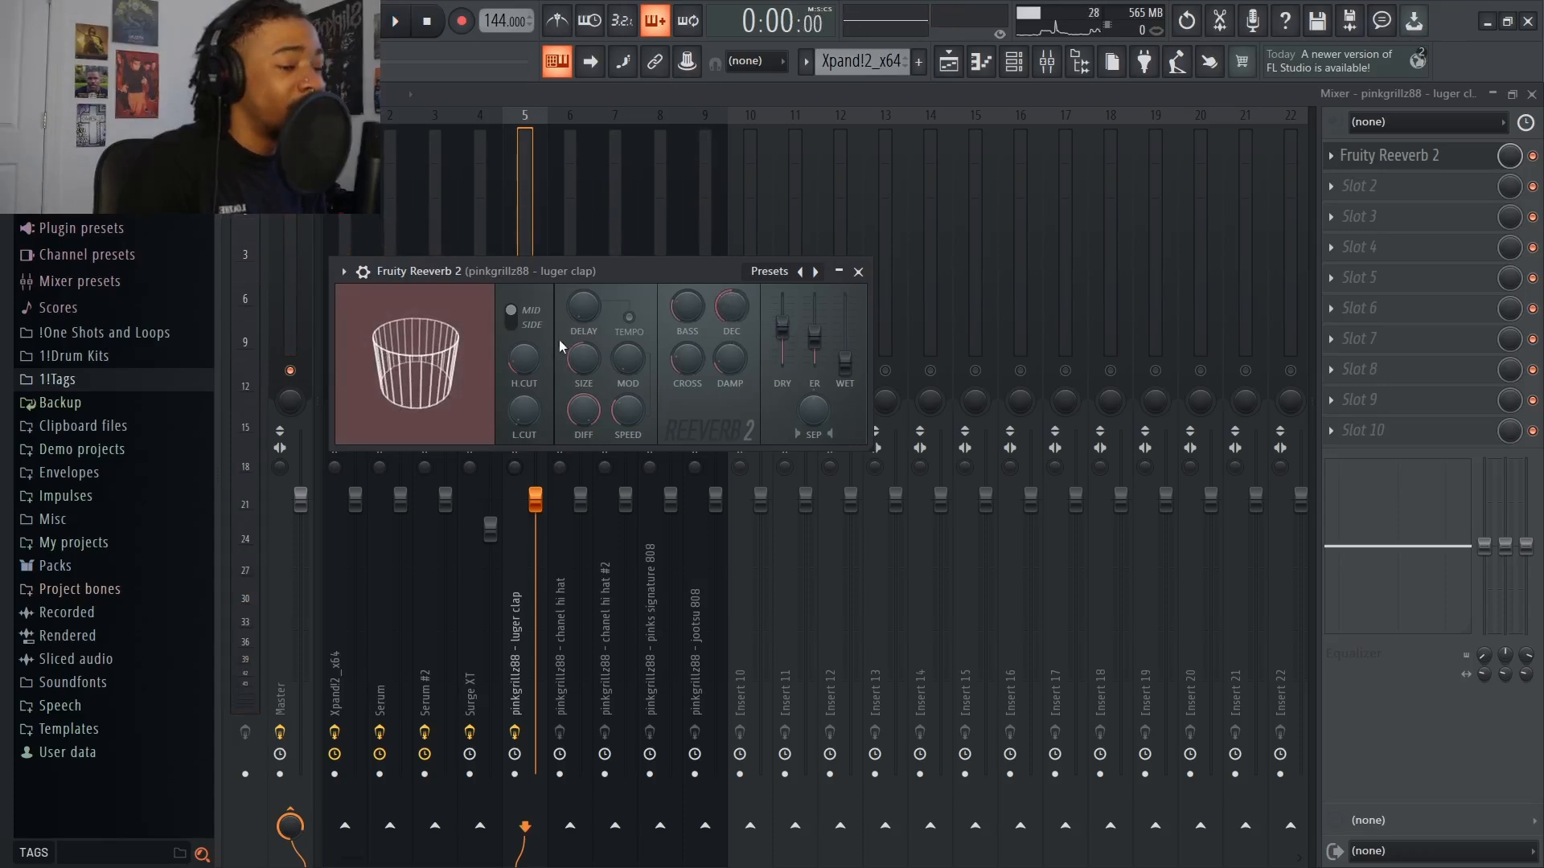
click(858, 271)
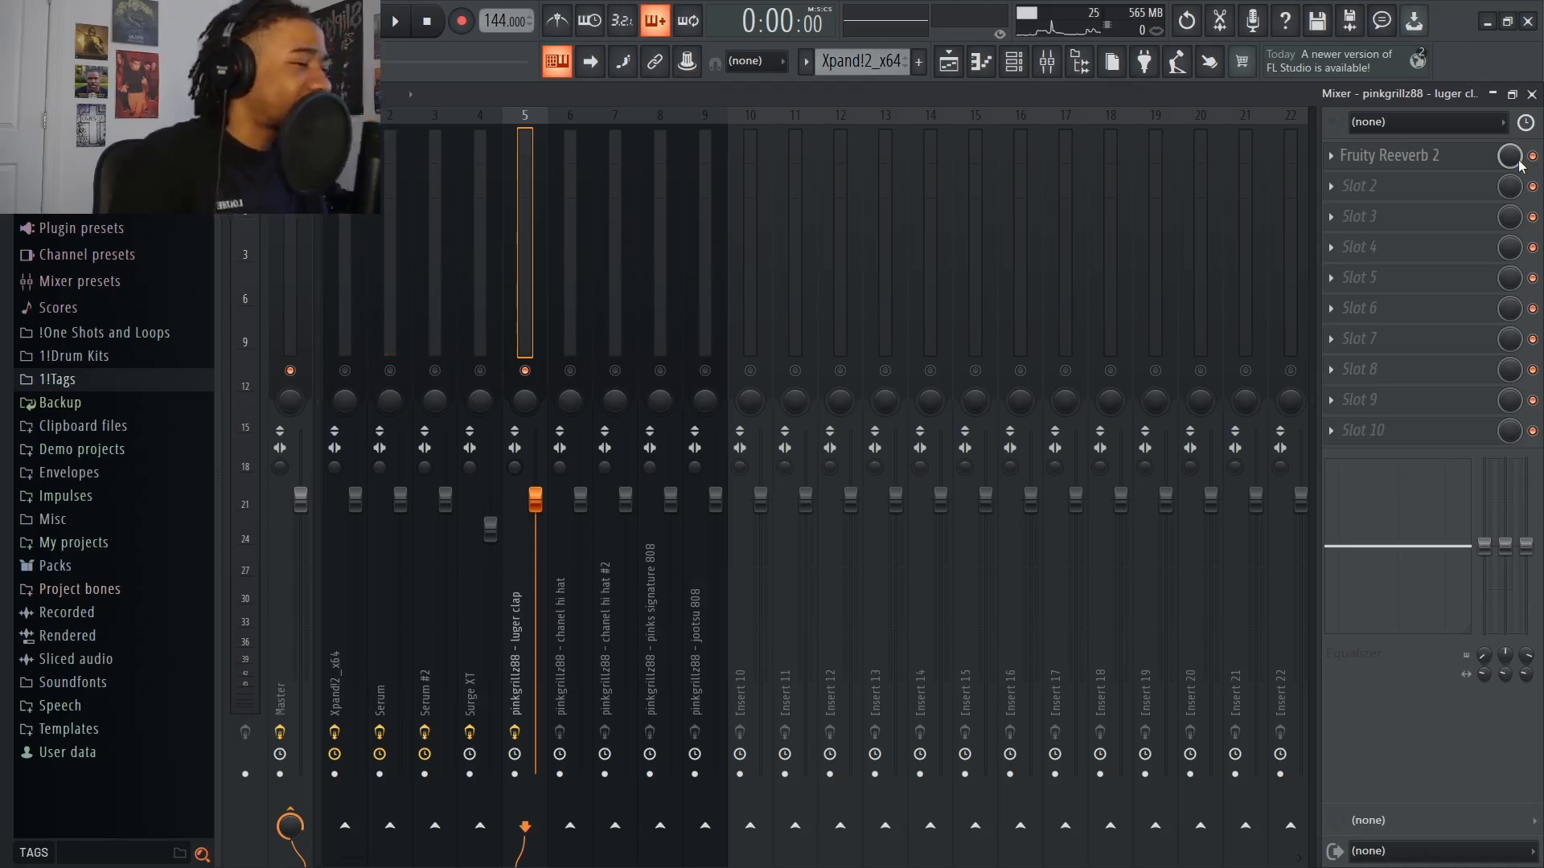
Delete Fruity Reeverb 2 from the luger clap track
click(1332, 158)
click(1342, 195)
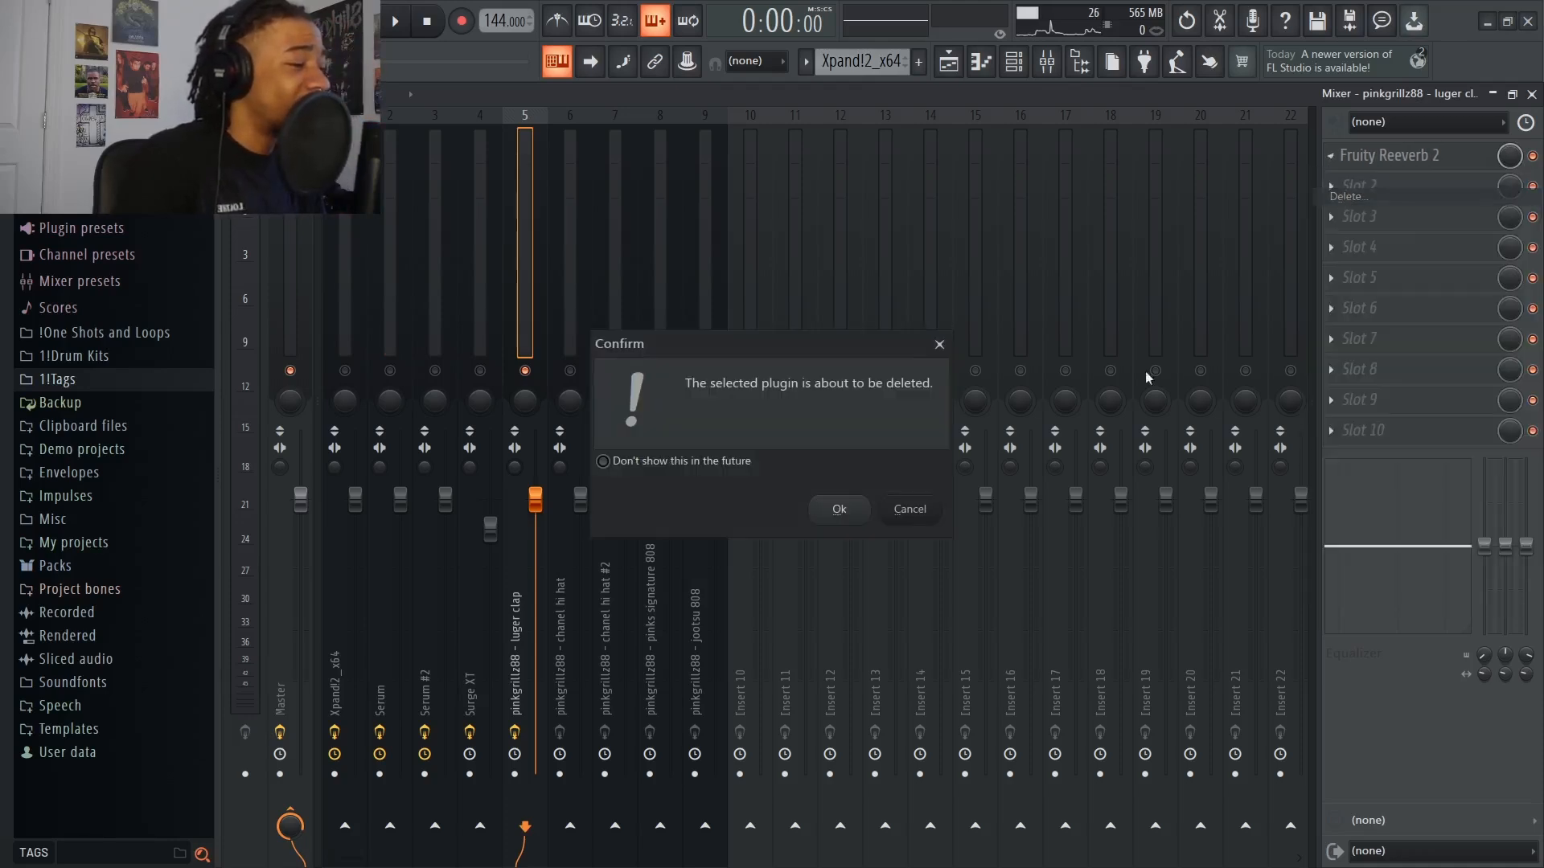
click(841, 508)
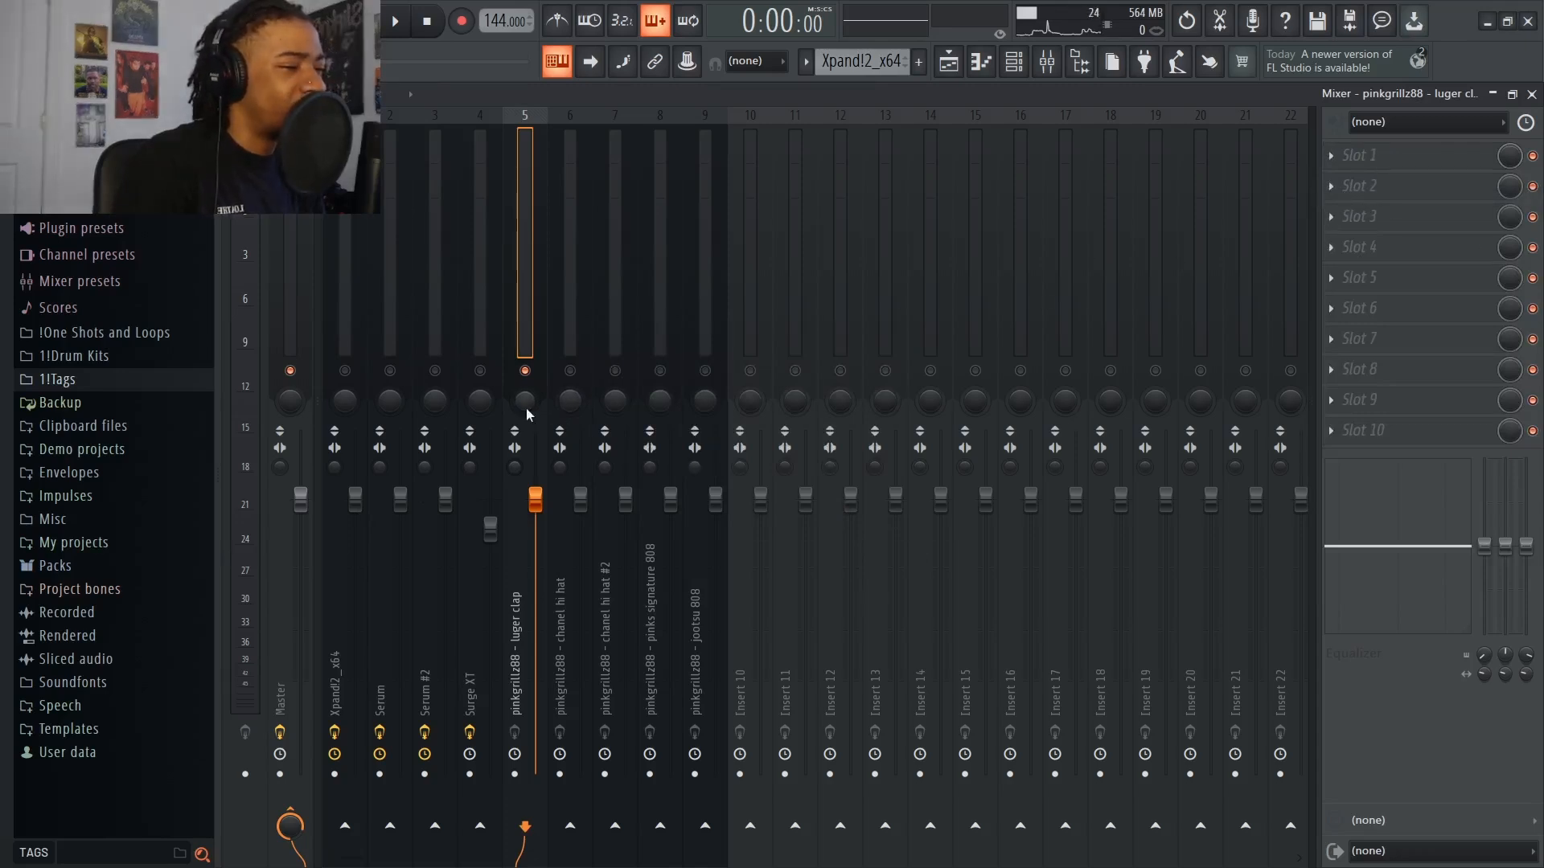
In the Xpand!2_x64 track's Fruity parametric EQ 2, shift band 1's low cut to a lower frequency and slightly reduce the main level
click(478, 406)
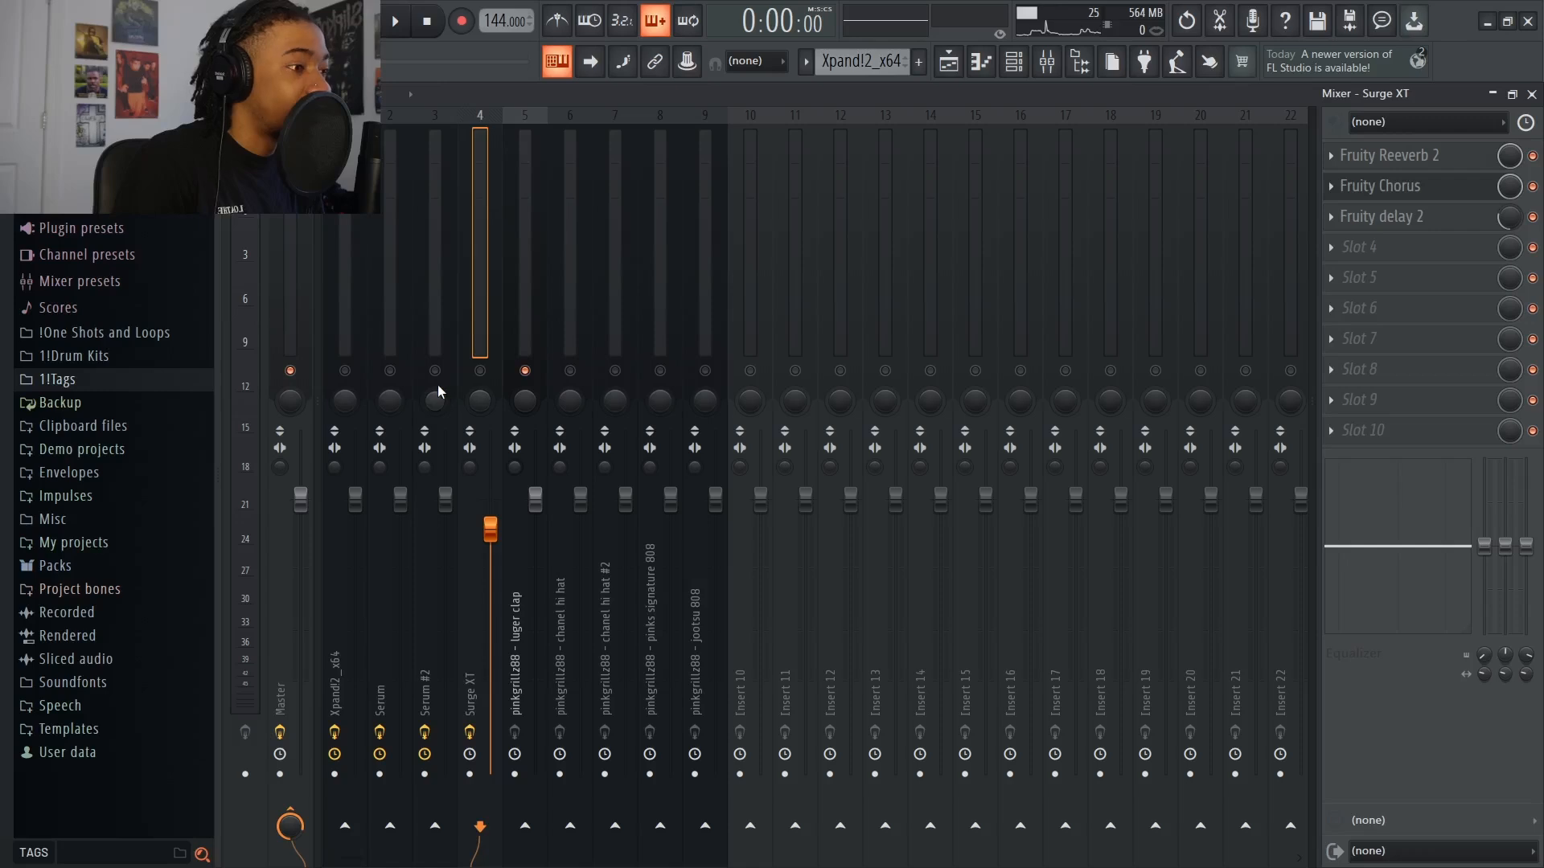
click(345, 404)
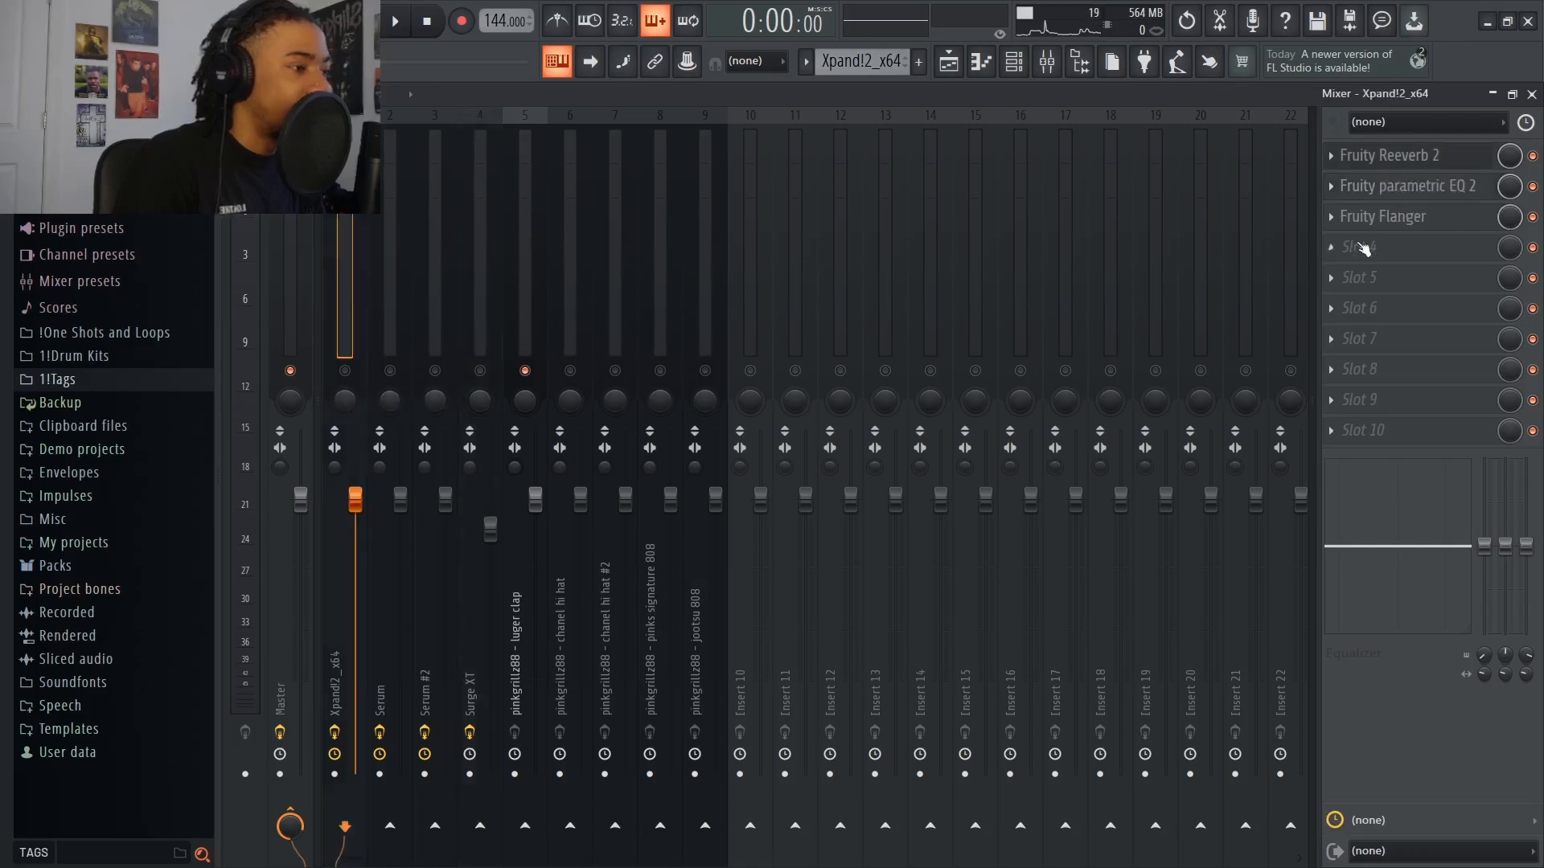
click(1407, 186)
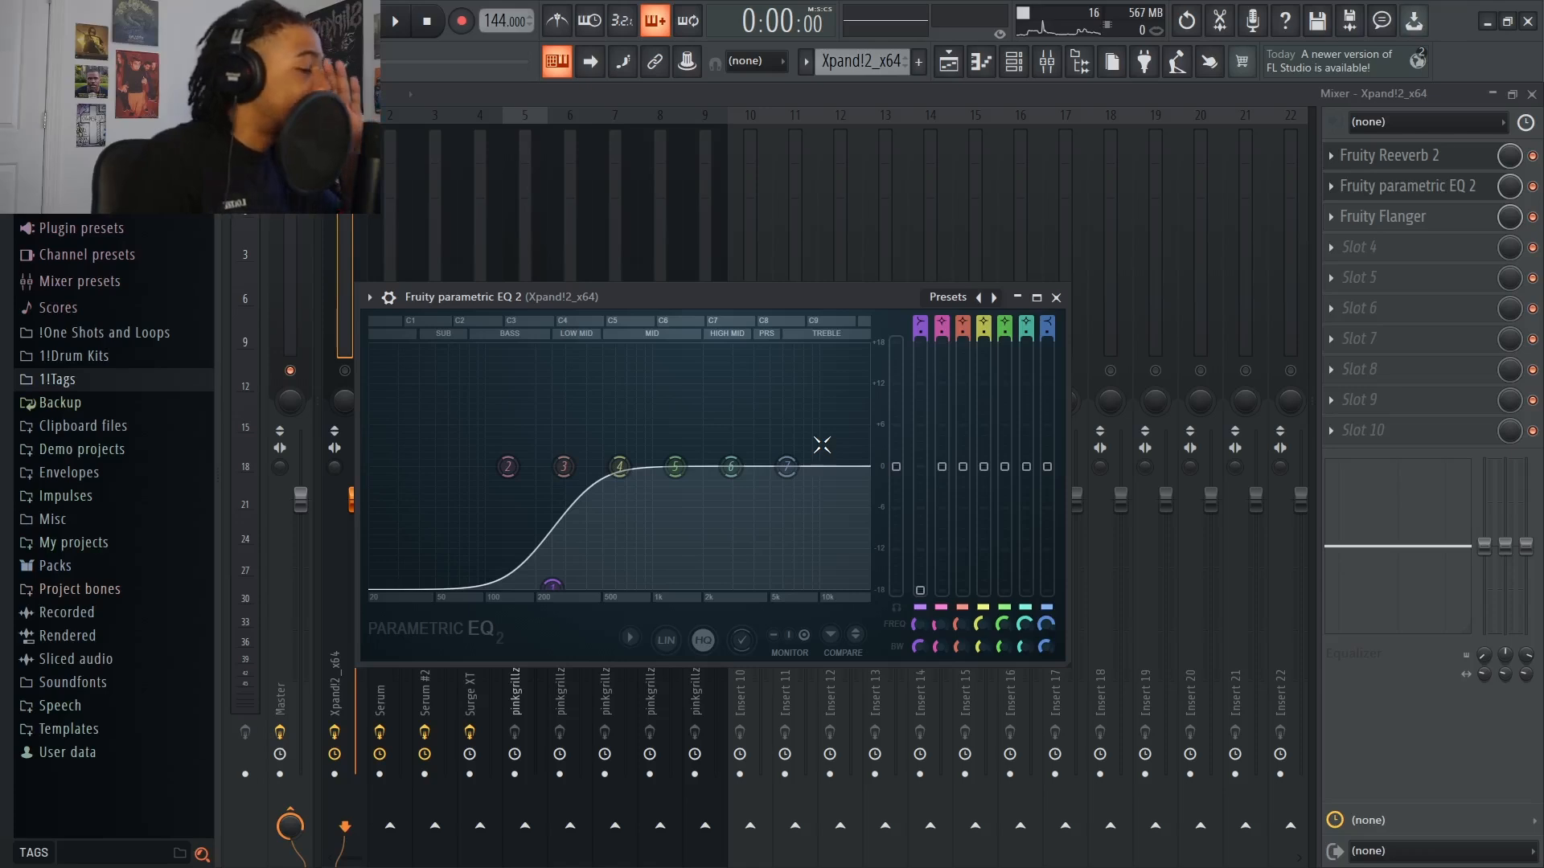
drag(552, 585, 503, 571)
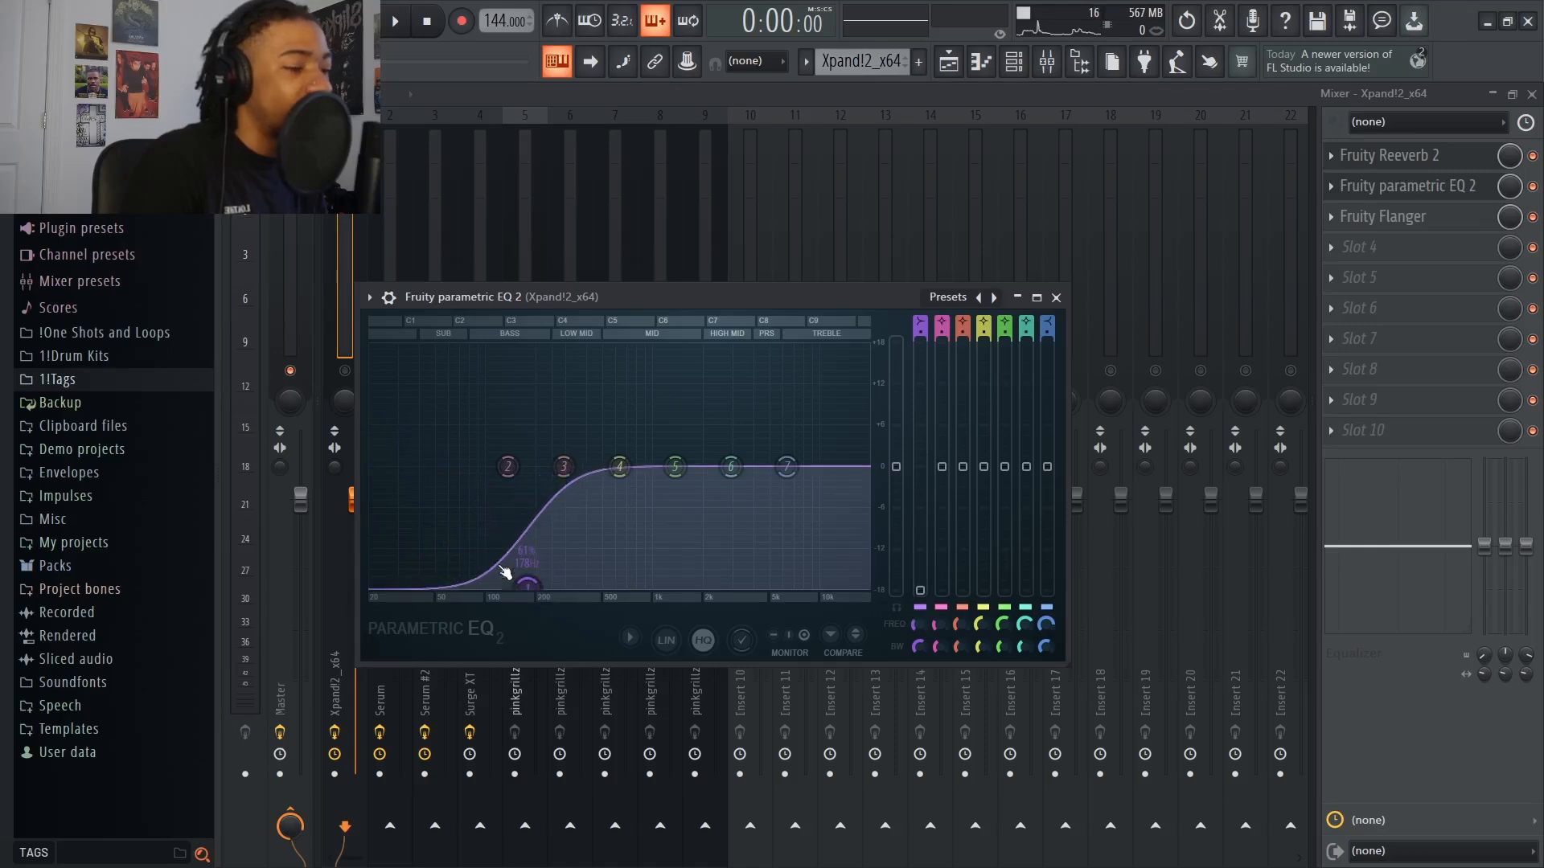
scroll(504, 571, down, 1)
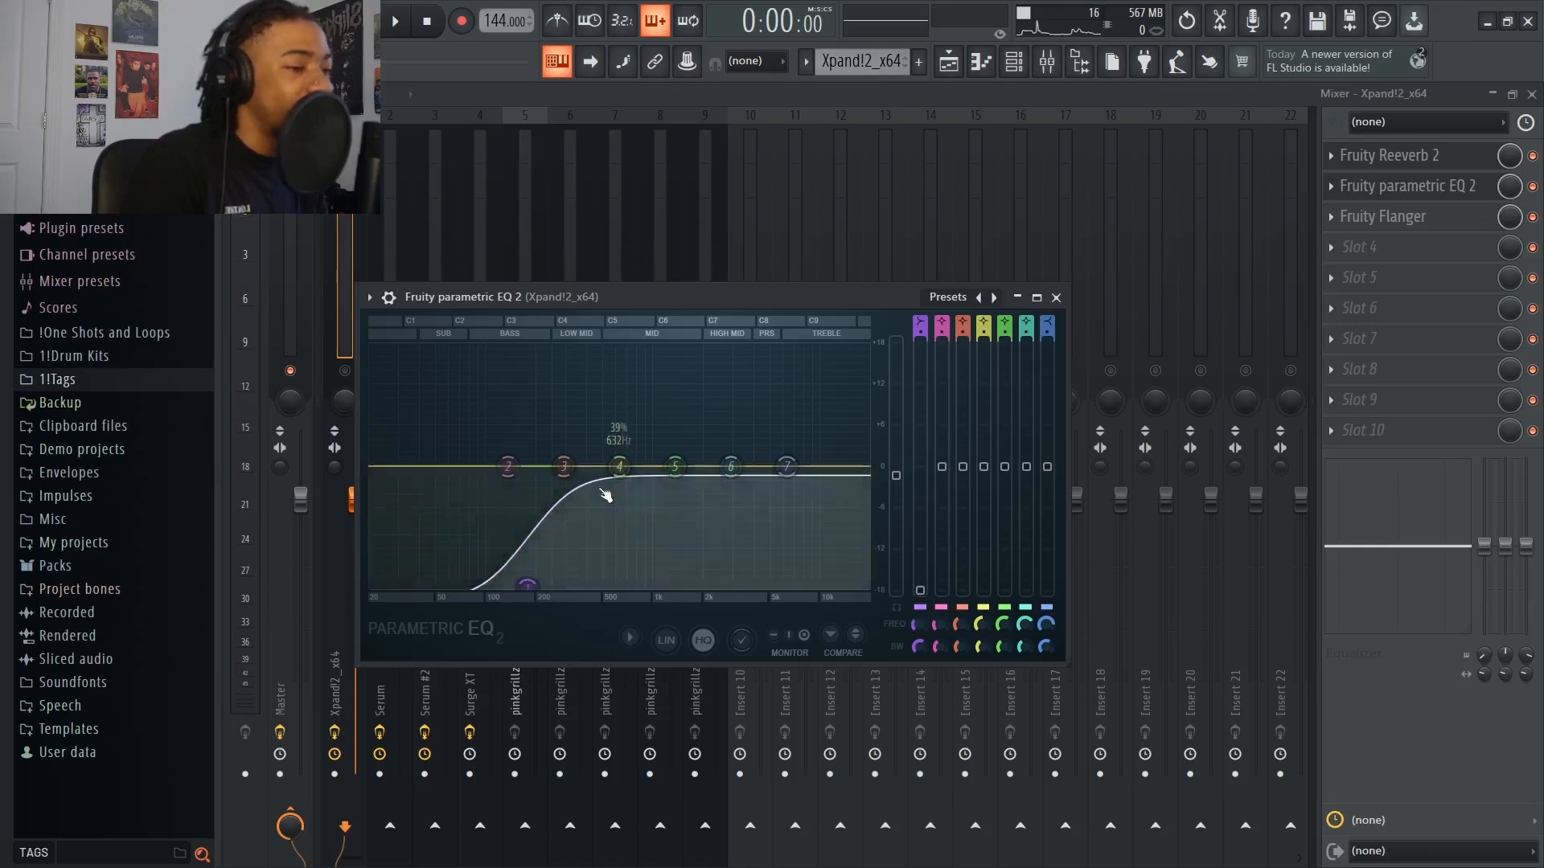
mouse_move(524, 584)
mouse_down()
mouse_move(396, 475)
mouse_move(505, 587)
mouse_move(542, 596)
mouse_up()
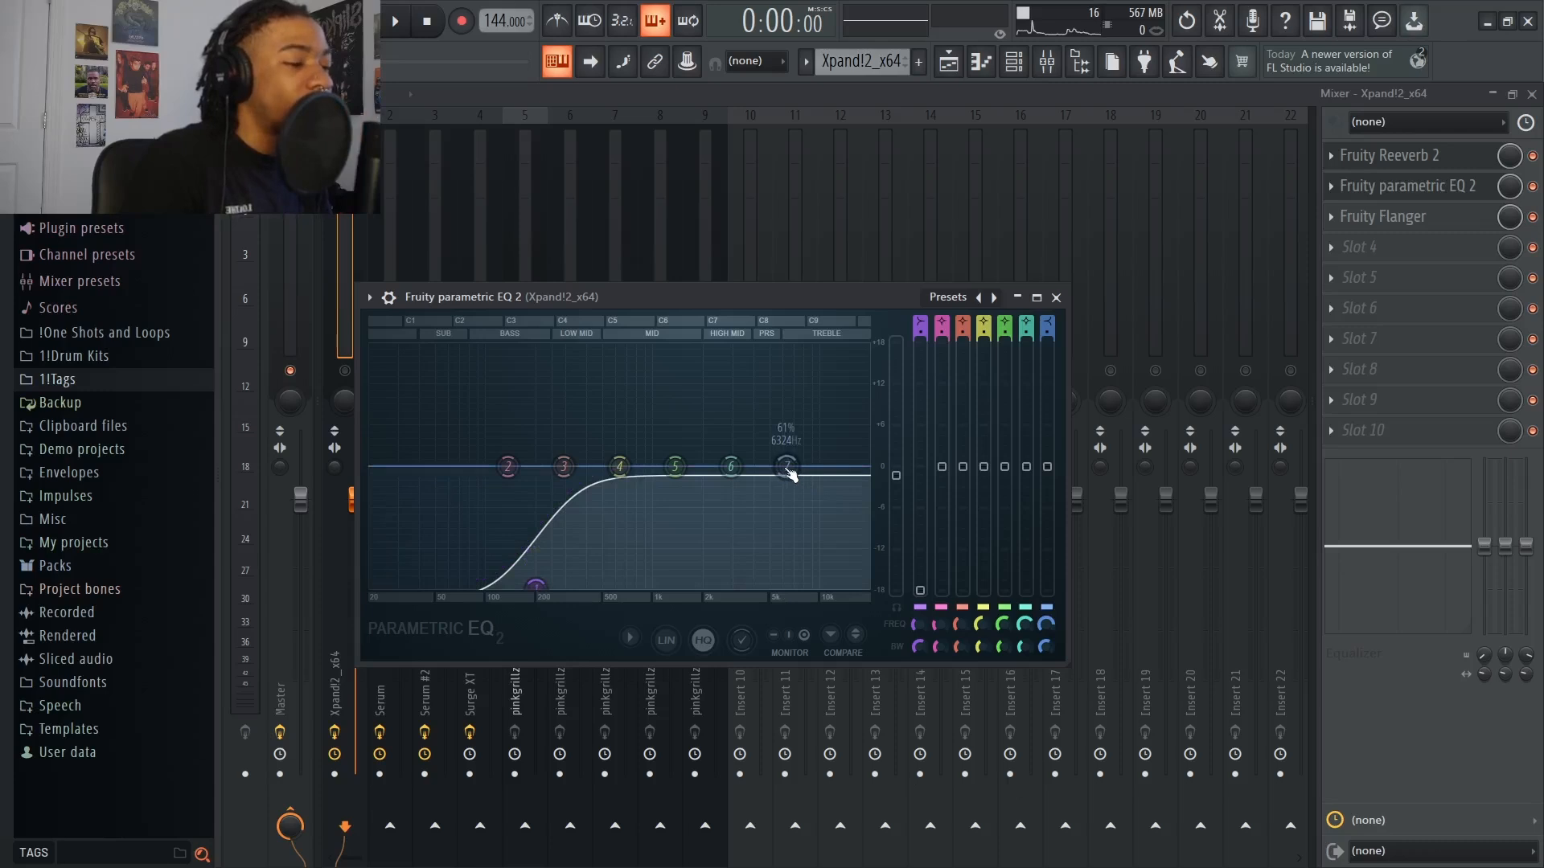
Slightly boost bands 4, 5, 6 and 7 in the Xpand!2_x64 equalizer
mouse_move(790, 473)
mouse_down()
mouse_move(803, 424)
mouse_move(792, 457)
mouse_up()
mouse_move(730, 467)
mouse_down()
mouse_move(732, 437)
mouse_move(736, 465)
mouse_up()
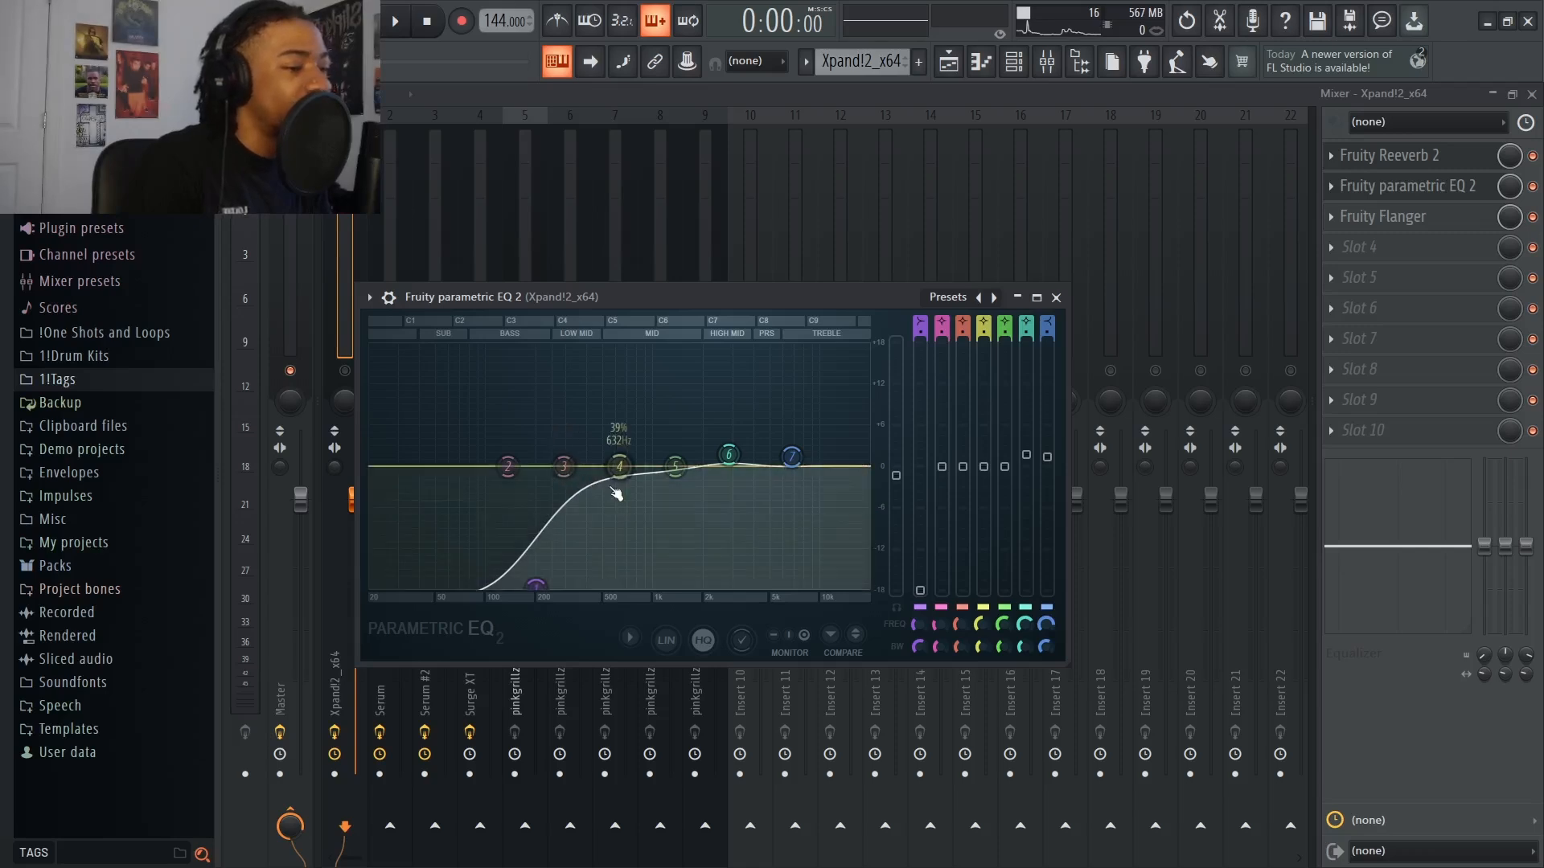
drag(619, 466, 728, 431)
drag(792, 457, 788, 489)
drag(729, 430, 671, 459)
Reset equalizer bands 4, 5, 6 and 7 to their defaults and close the equalizer
right_click(614, 454)
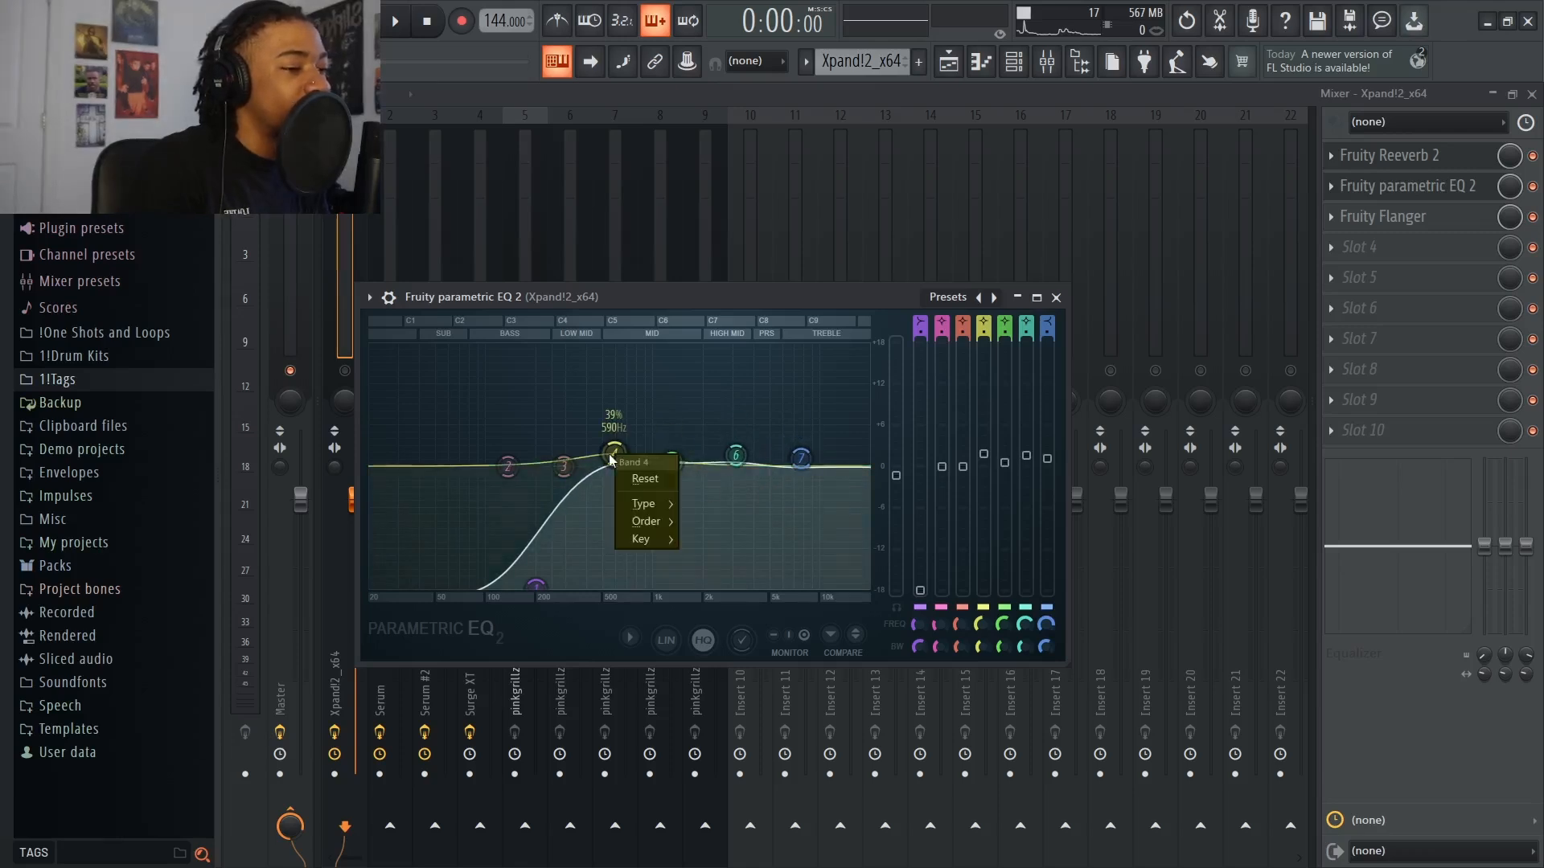
click(645, 479)
right_click(672, 459)
click(703, 488)
right_click(736, 456)
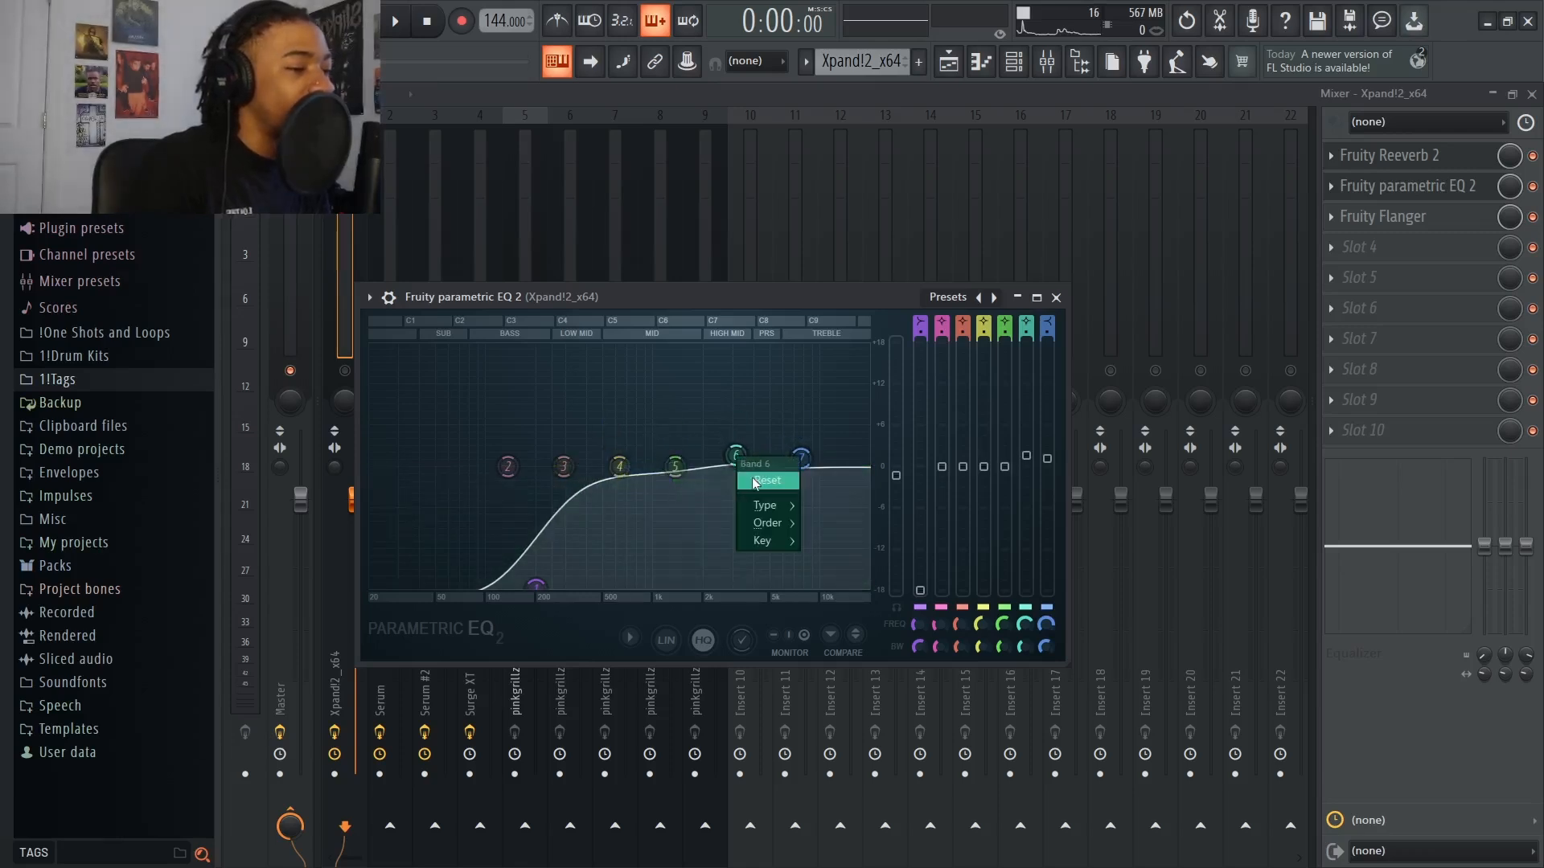
click(767, 484)
right_click(801, 458)
click(834, 486)
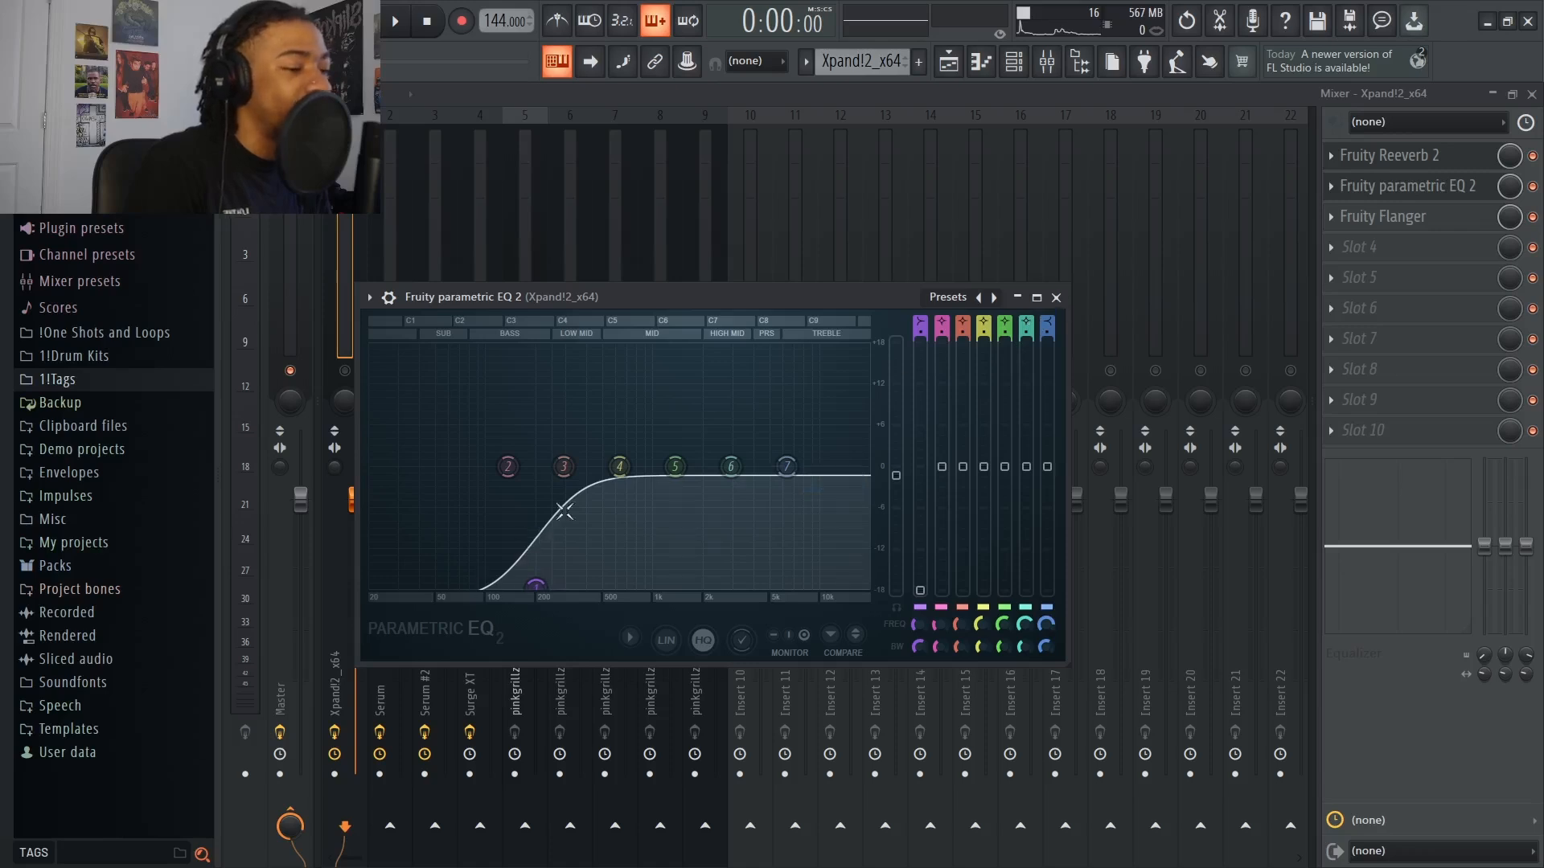
click(1056, 297)
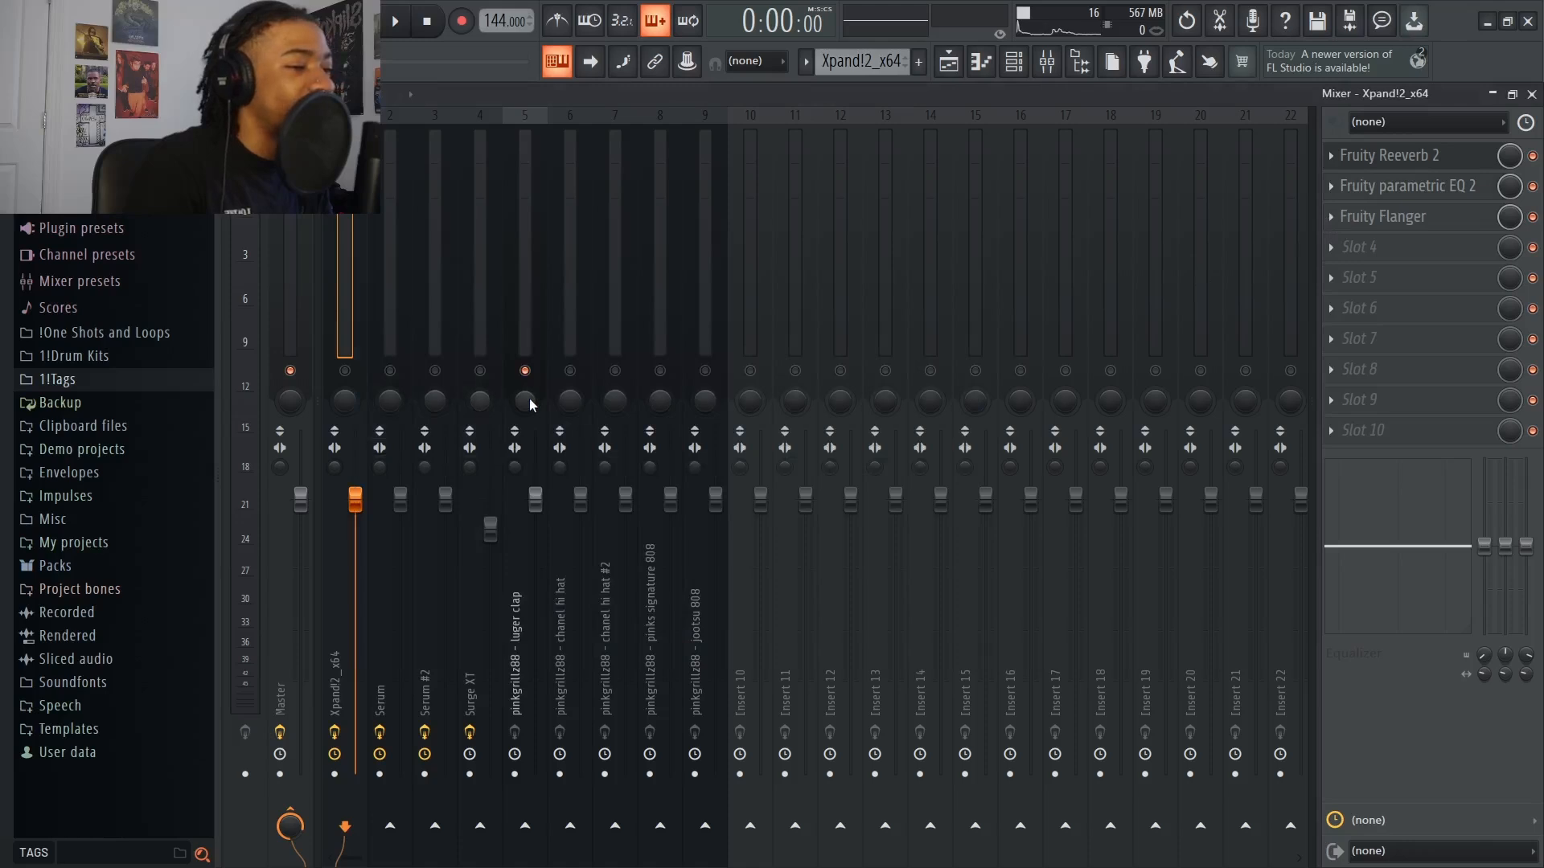
Load Fruity Flanger in the first slot of the luger clap track and audition the clap with its default settings
click(524, 406)
click(1358, 159)
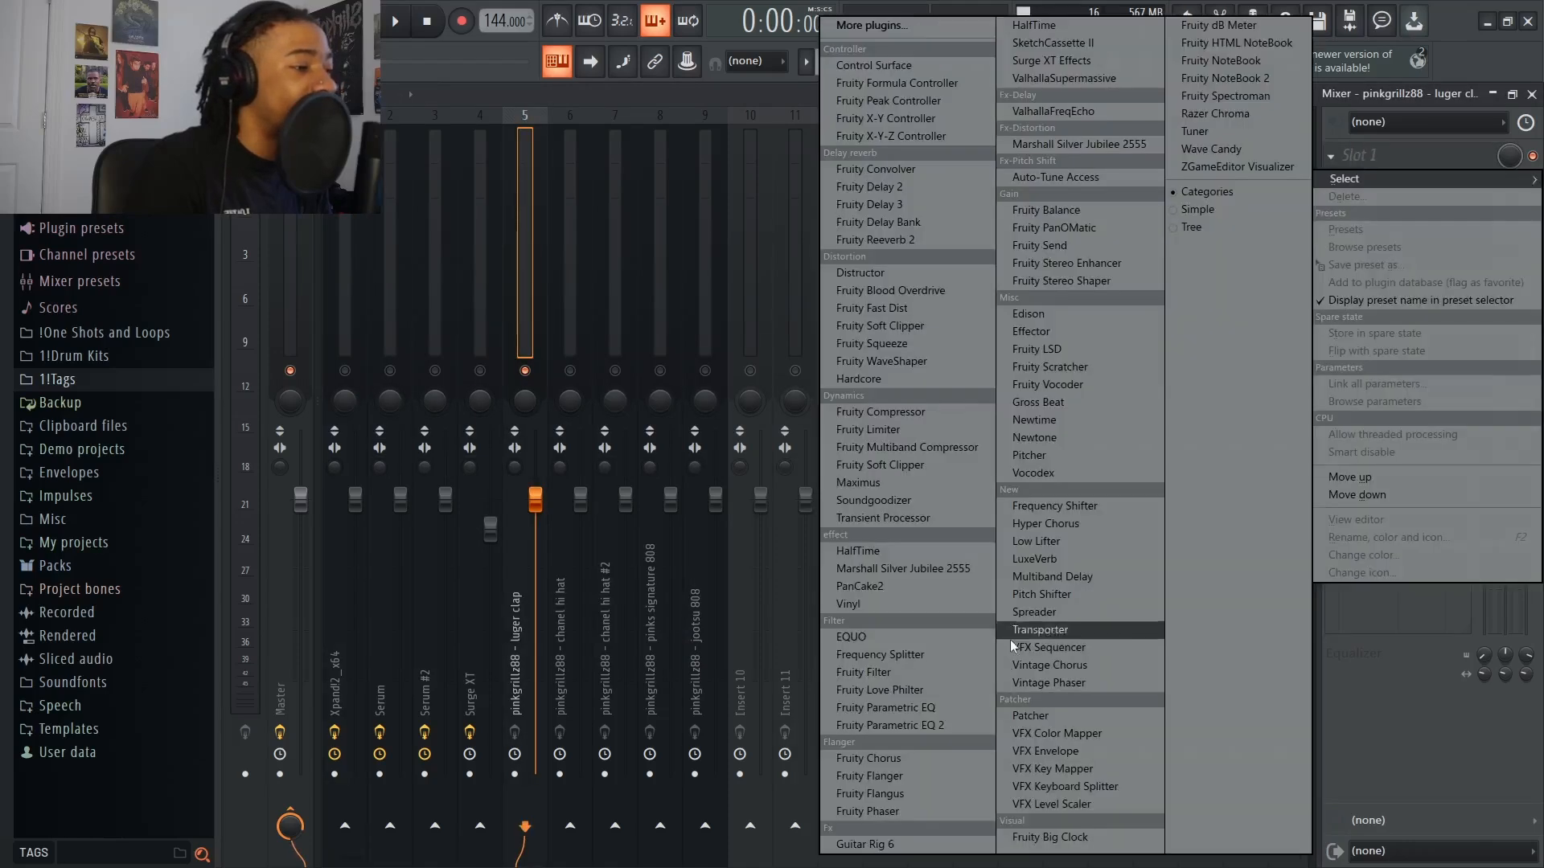
click(864, 776)
key(space)
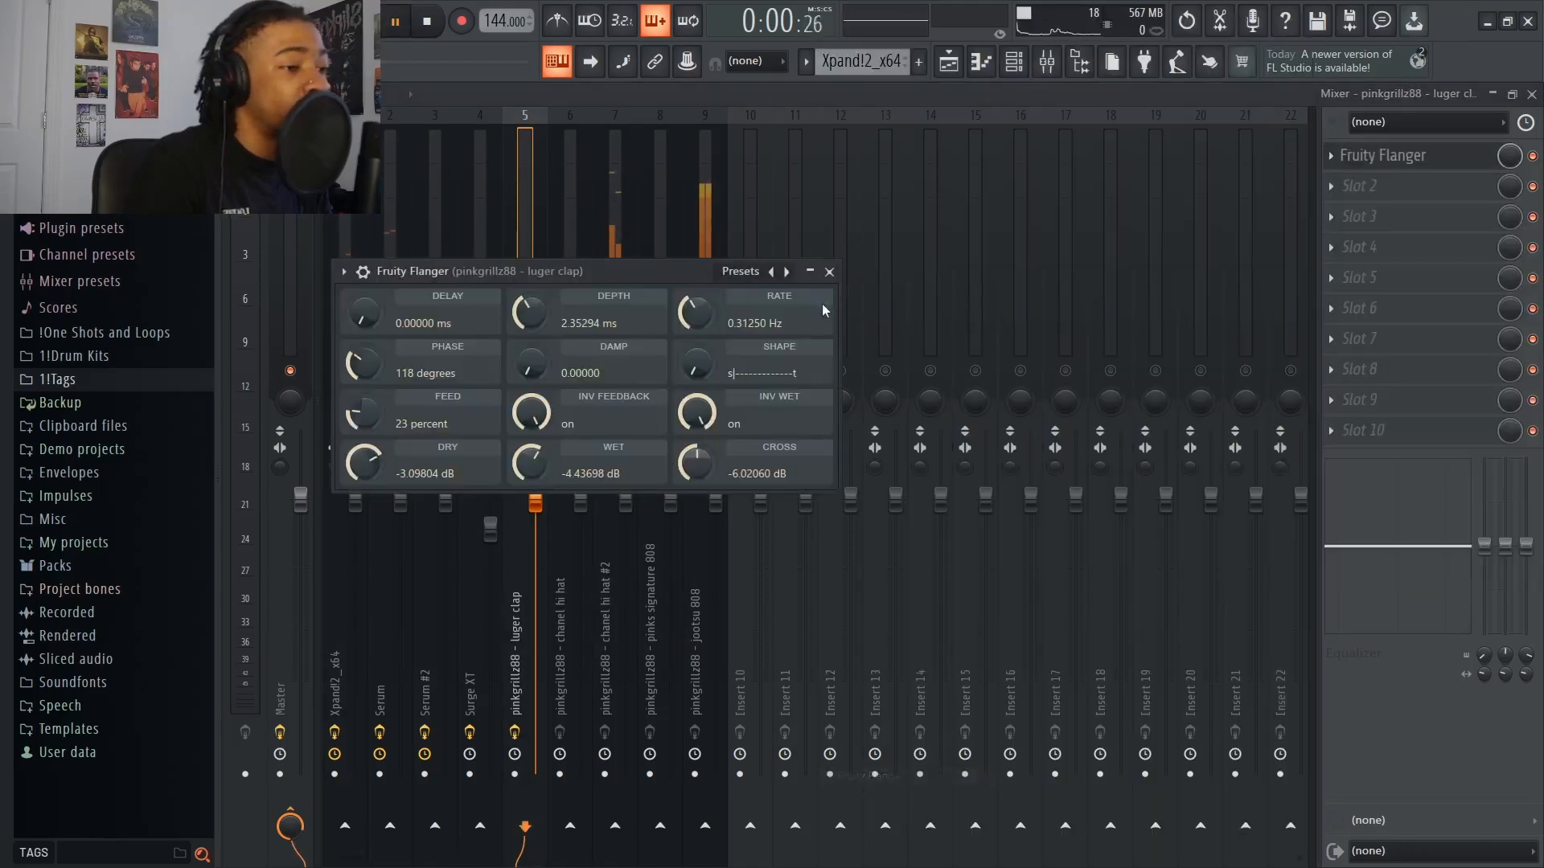
click(829, 271)
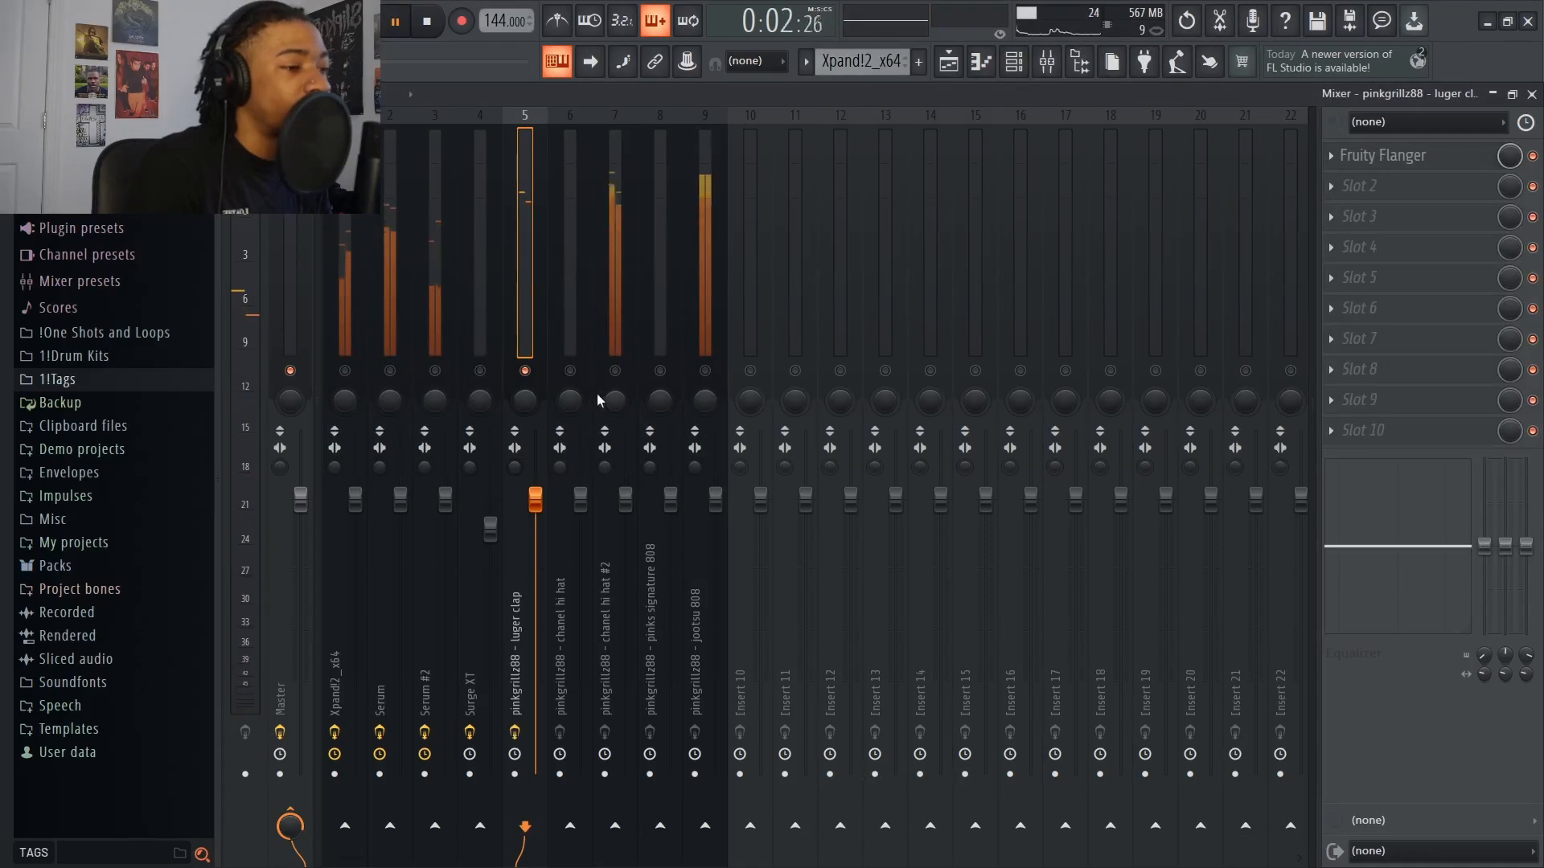
key(space)
click(1385, 157)
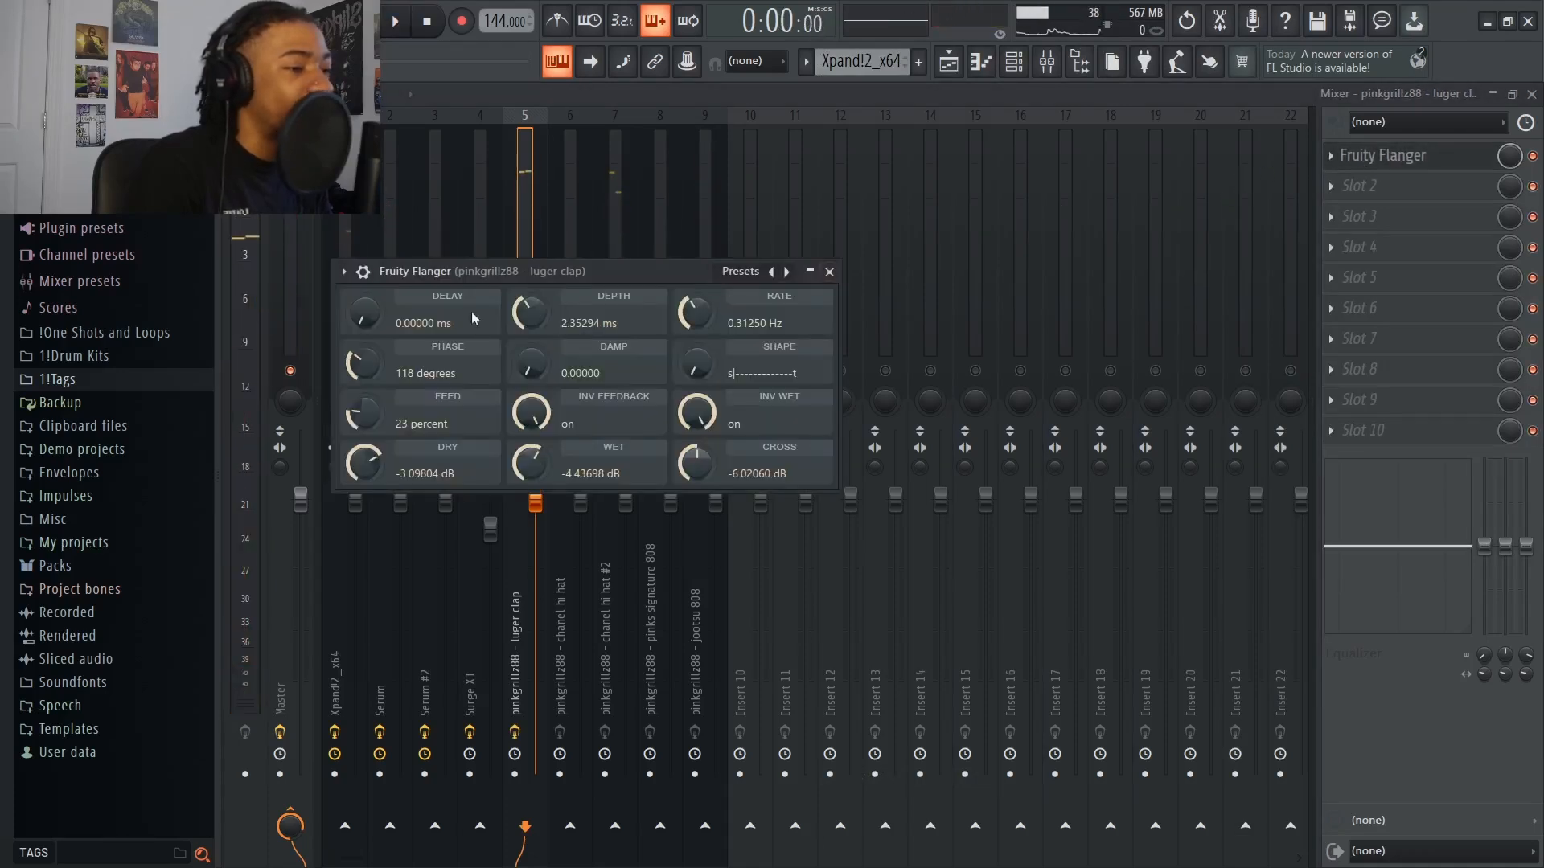
click(825, 271)
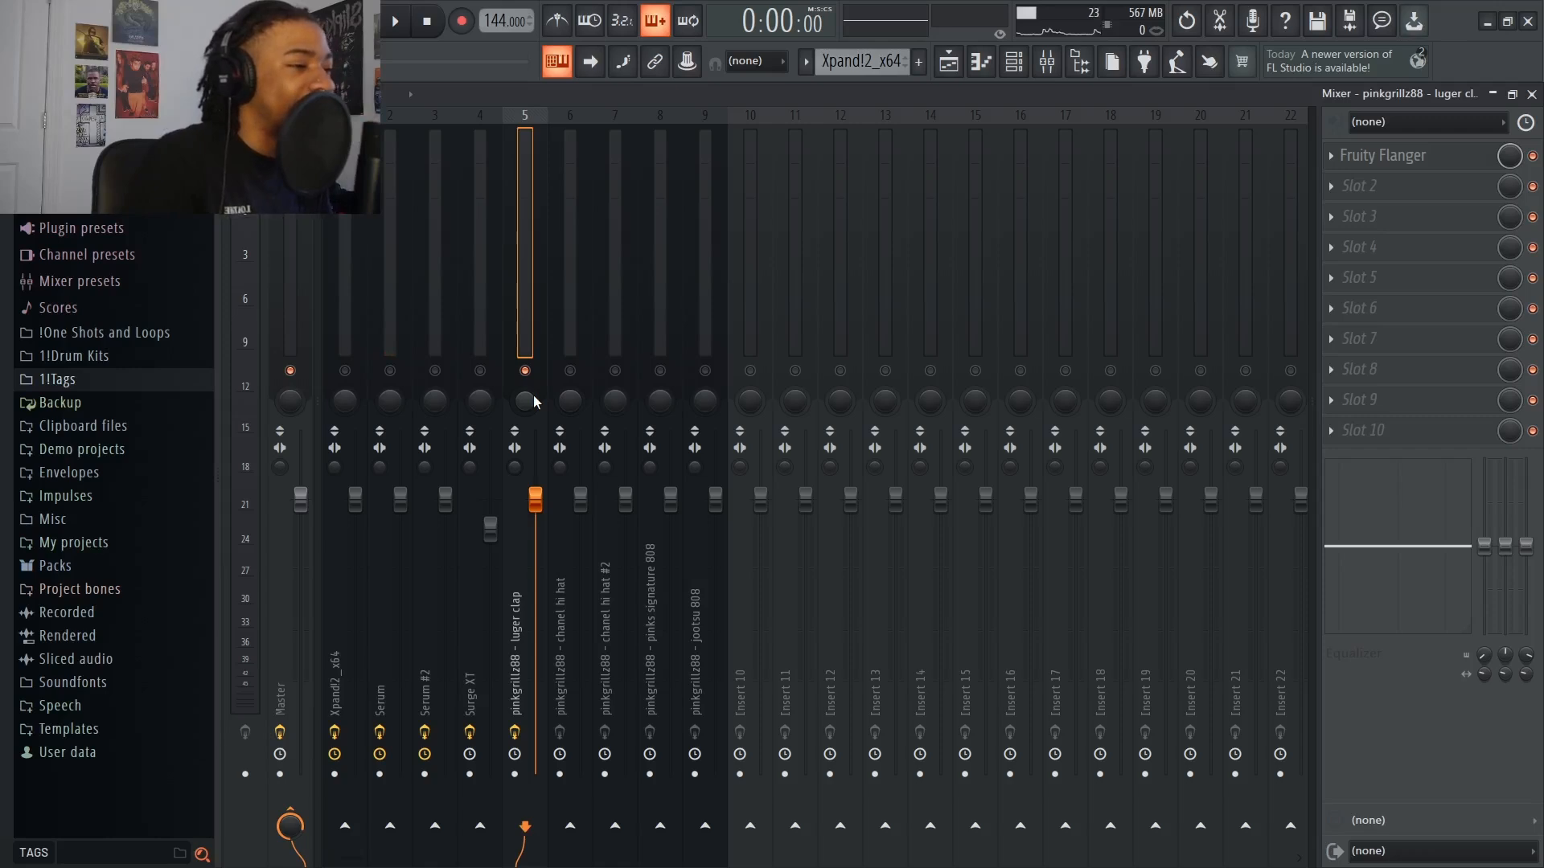
Delete Fruity Flanger from the luger clap track
right_click(1343, 155)
click(1351, 197)
click(839, 509)
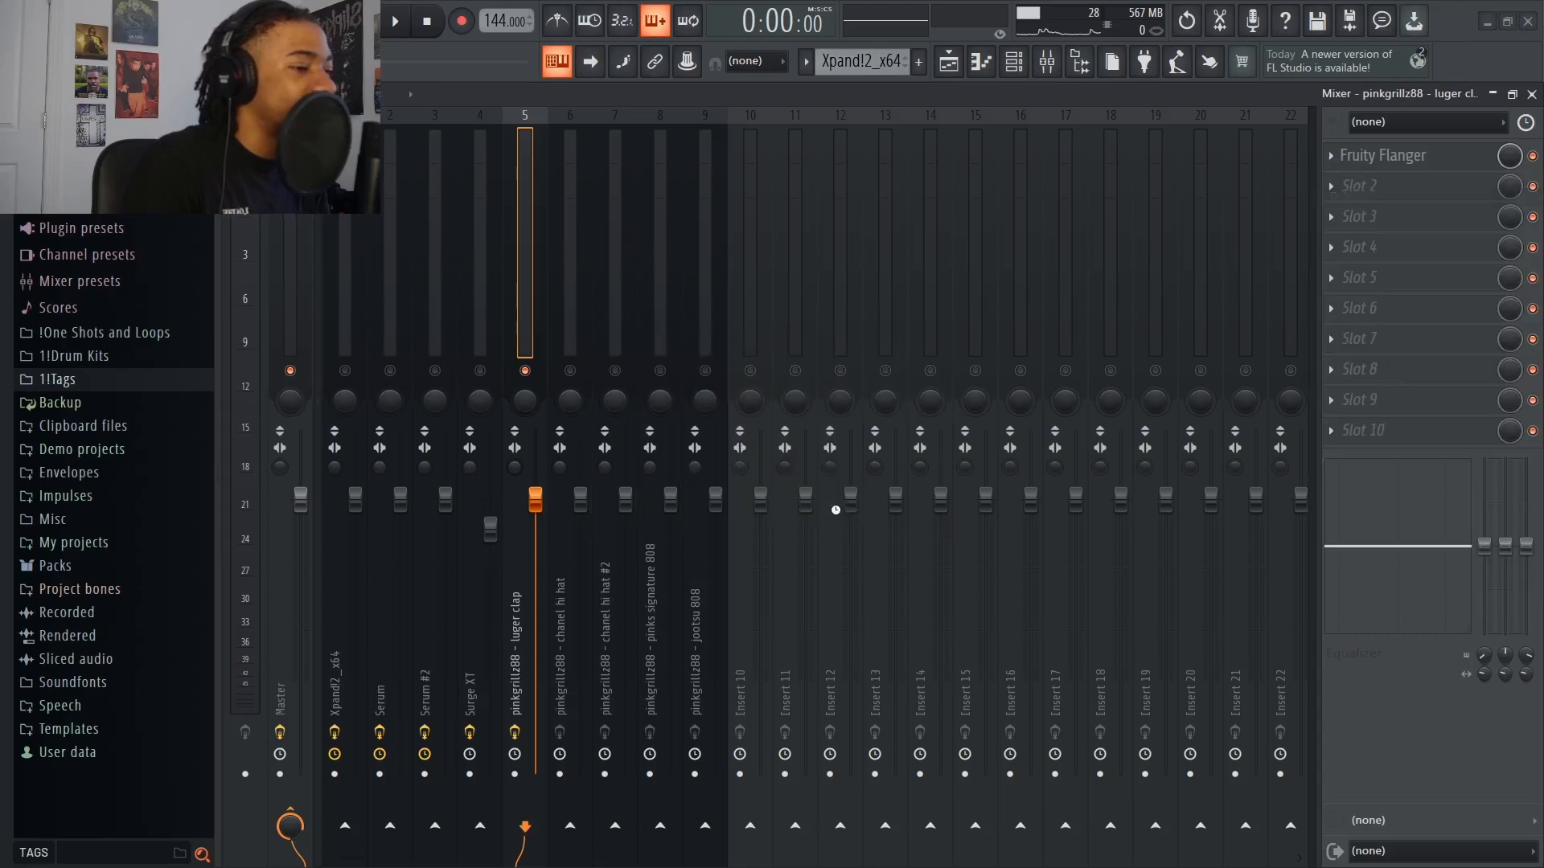
Select the Serum #2 mixer track and solo it
click(576, 410)
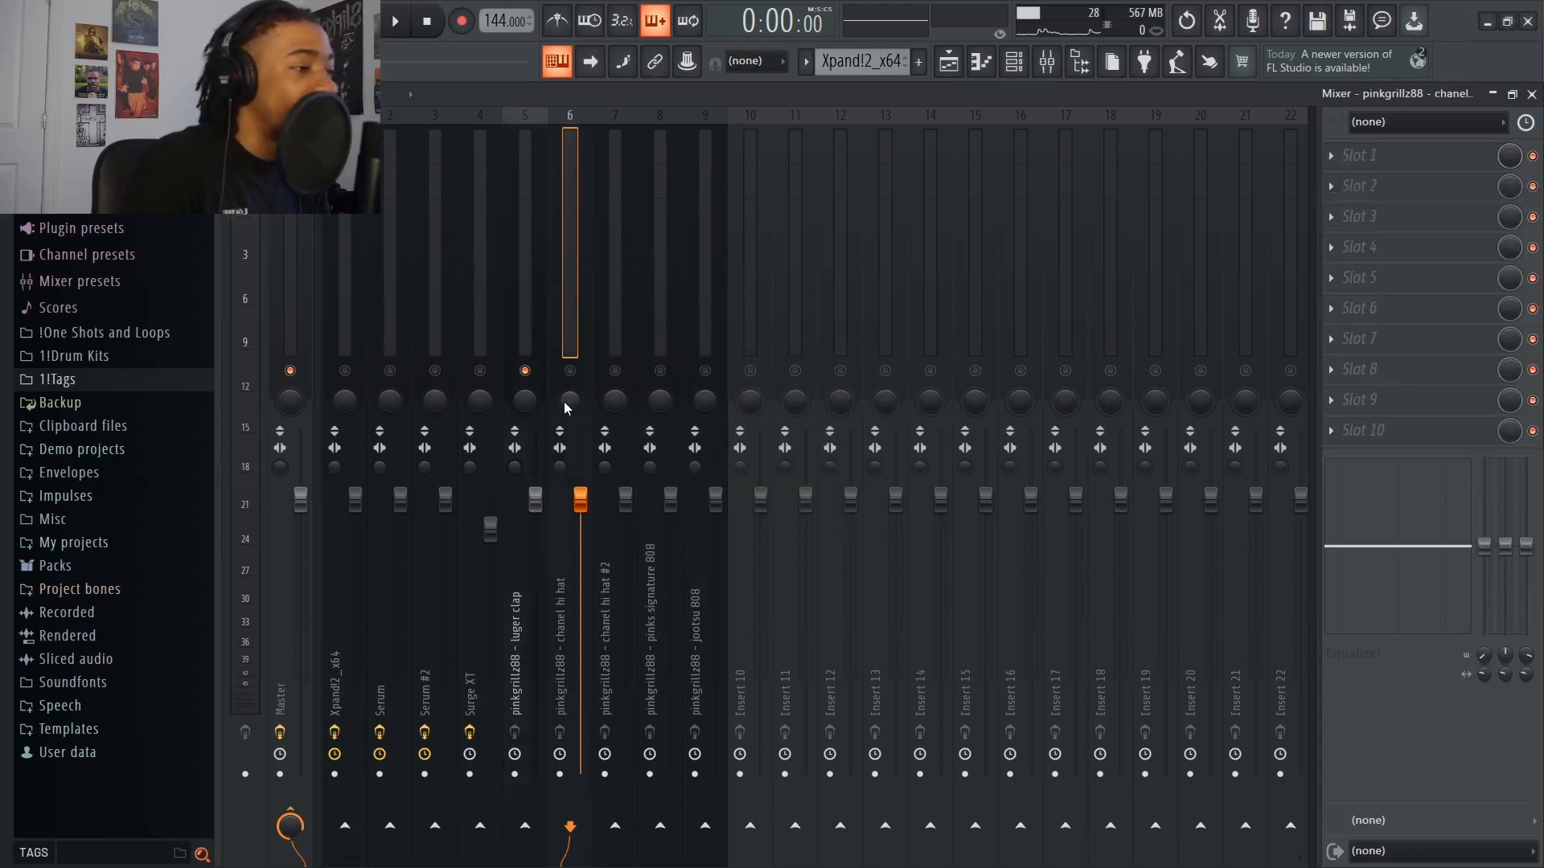
click(400, 411)
click(422, 402)
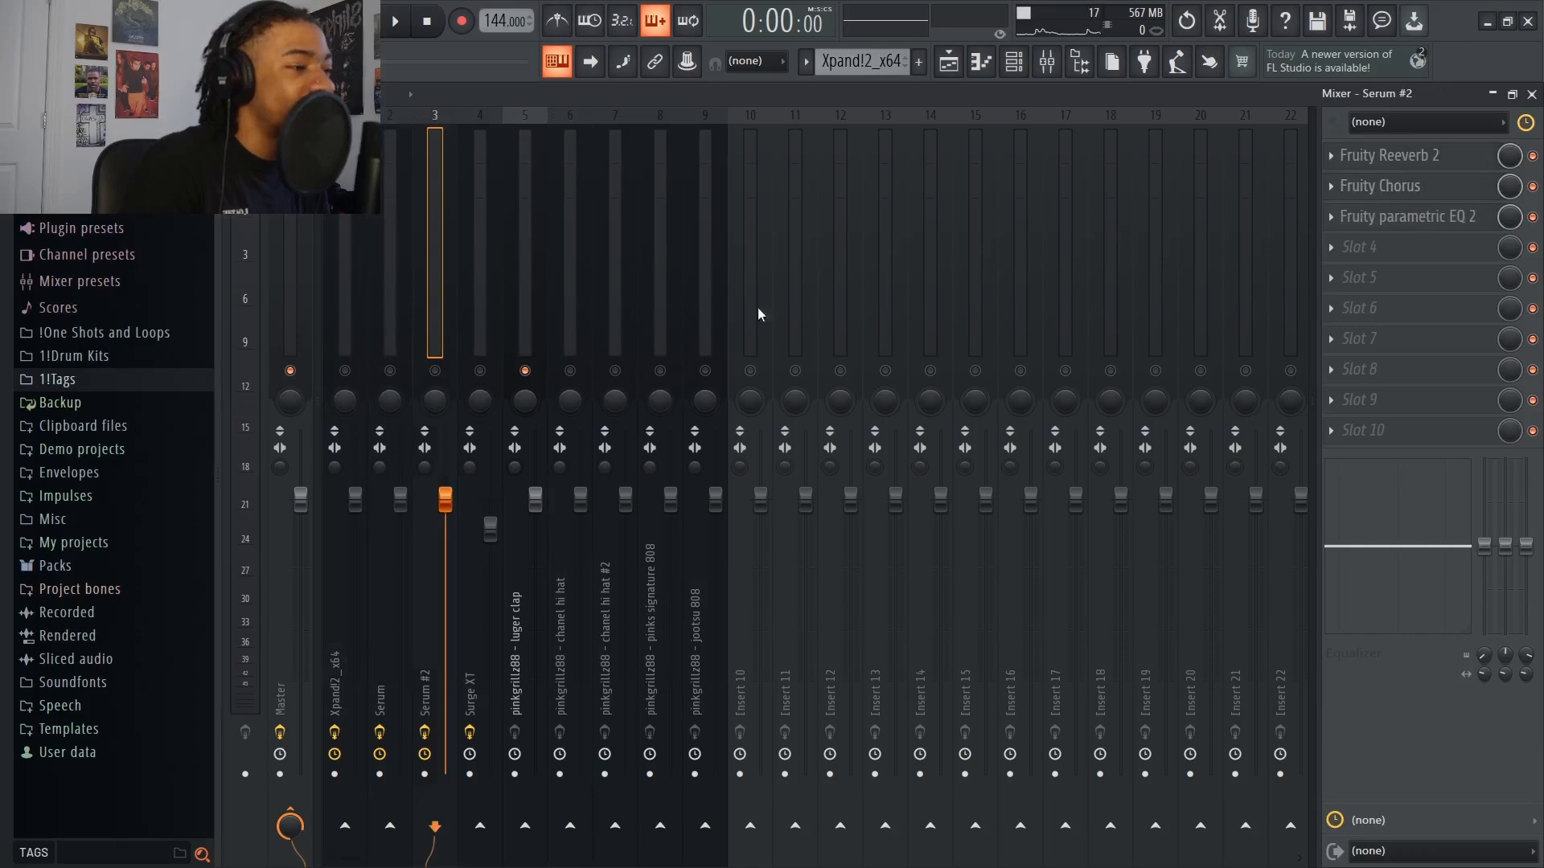
click(435, 371)
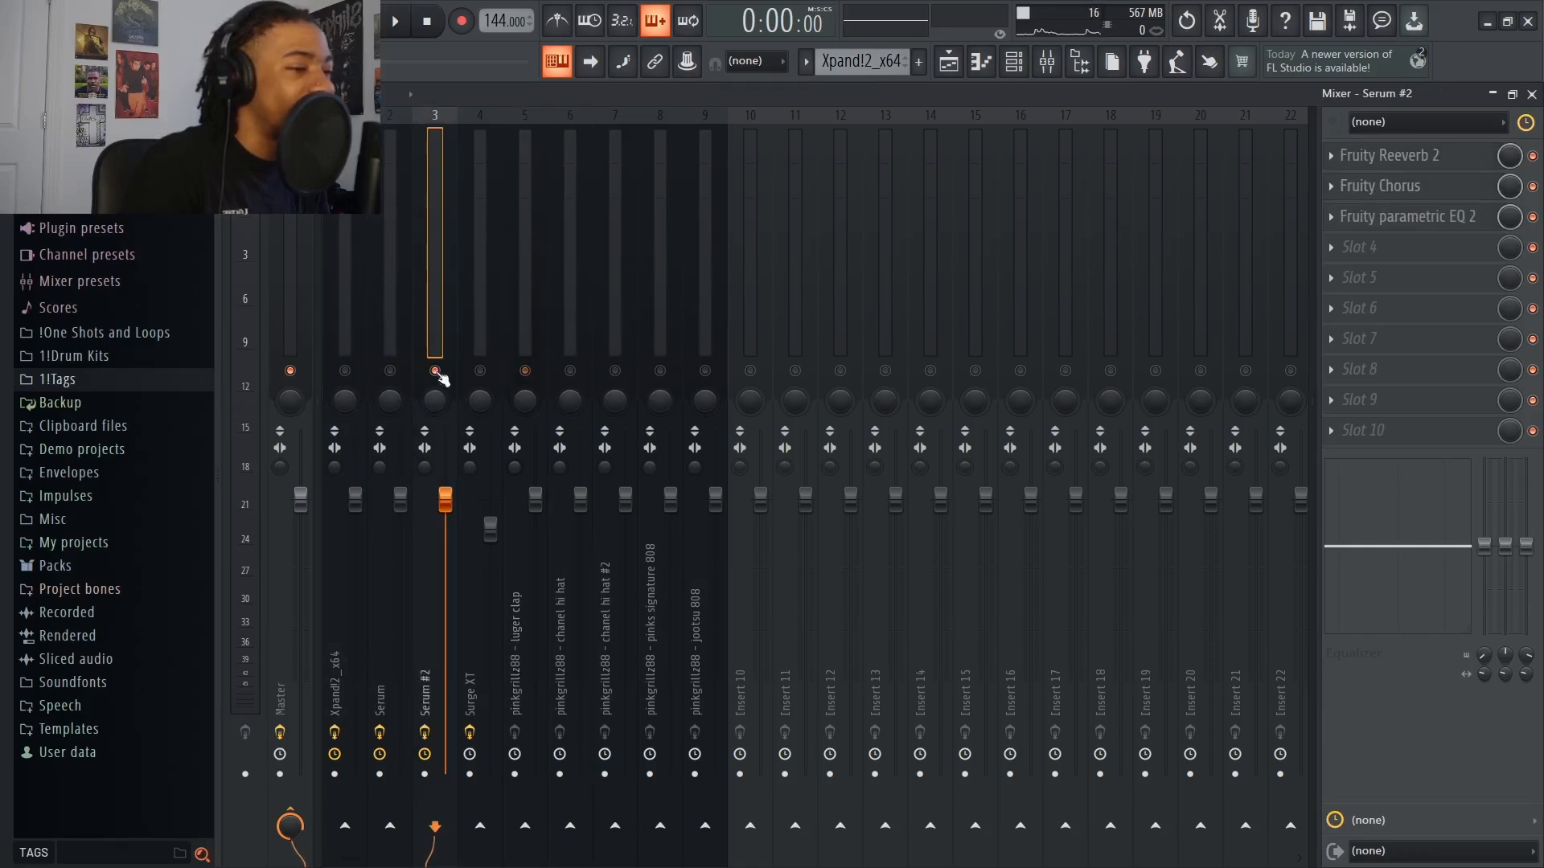
Play the soloed Serum #2 track and bypass its Fruity Reeverb 2, Fruity Chorus and Fruity parametric EQ 2
right_click(1534, 187)
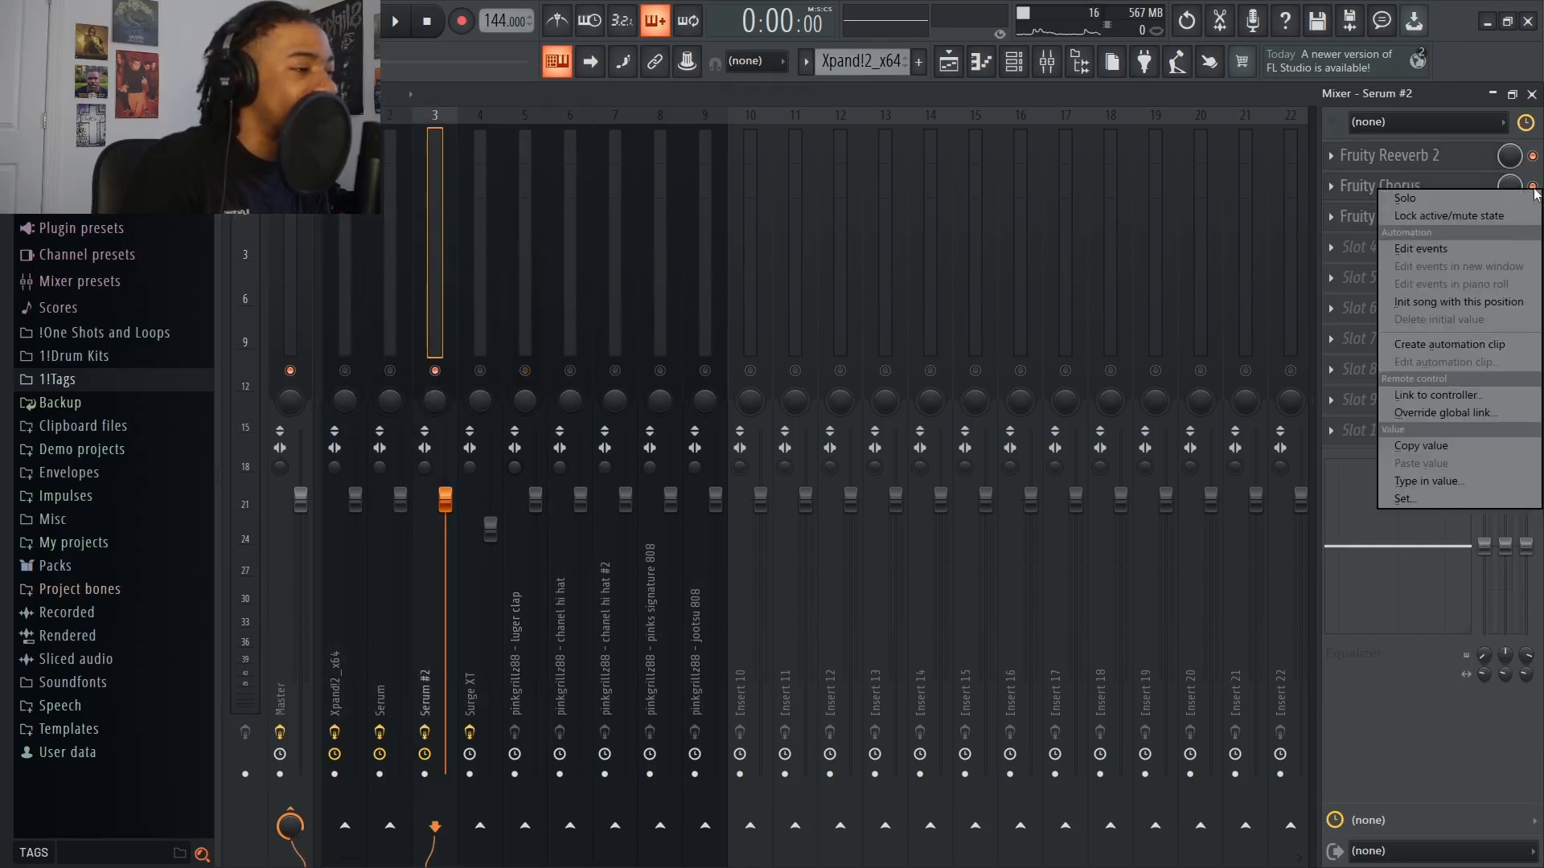
key(Escape)
key(space)
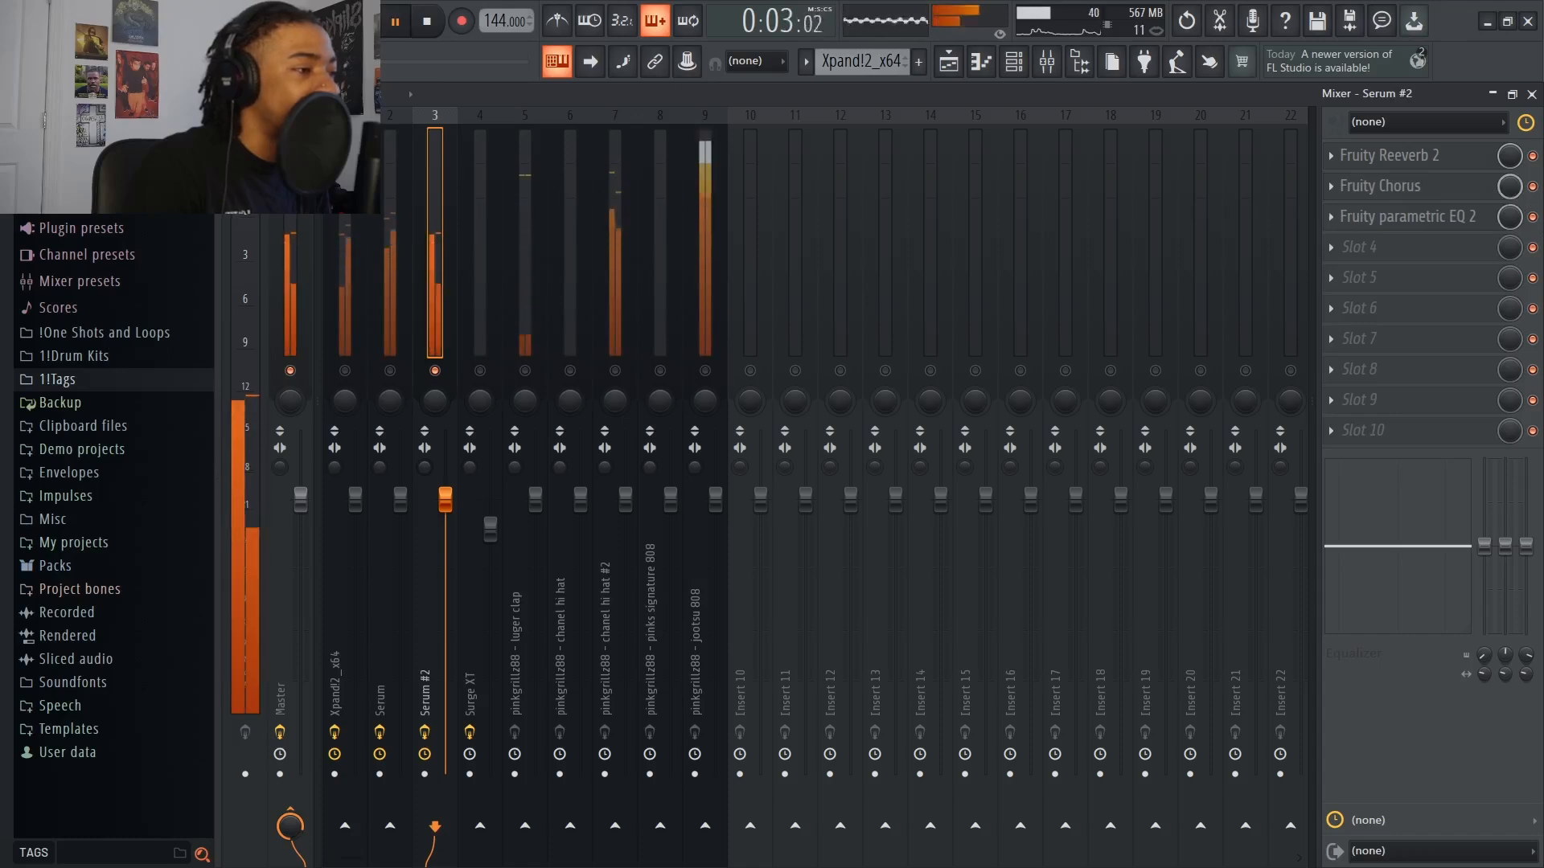
key(space)
key(space)
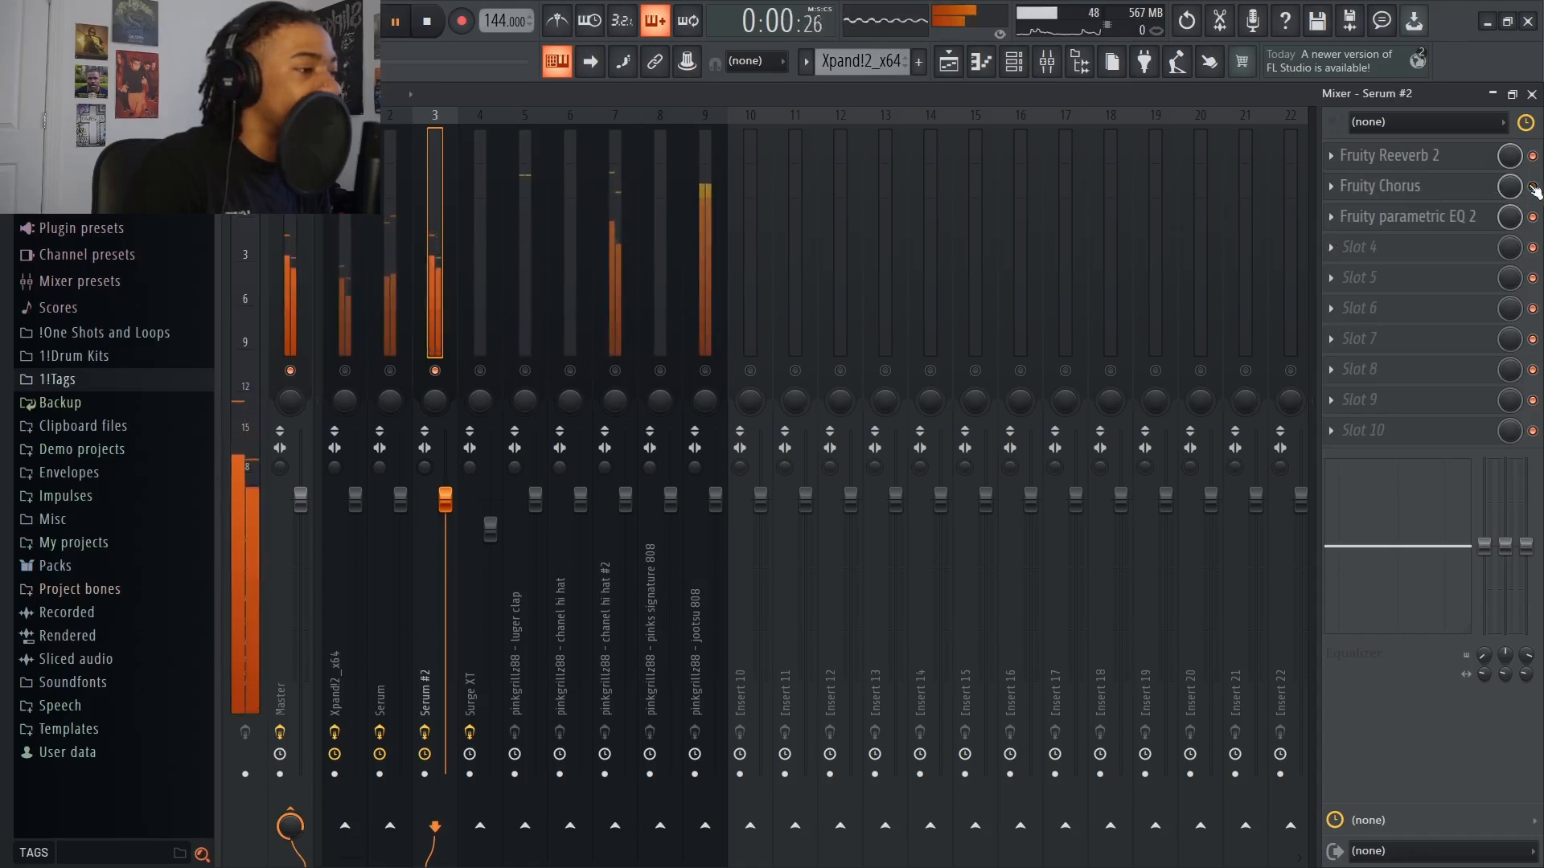
click(1532, 156)
click(1533, 217)
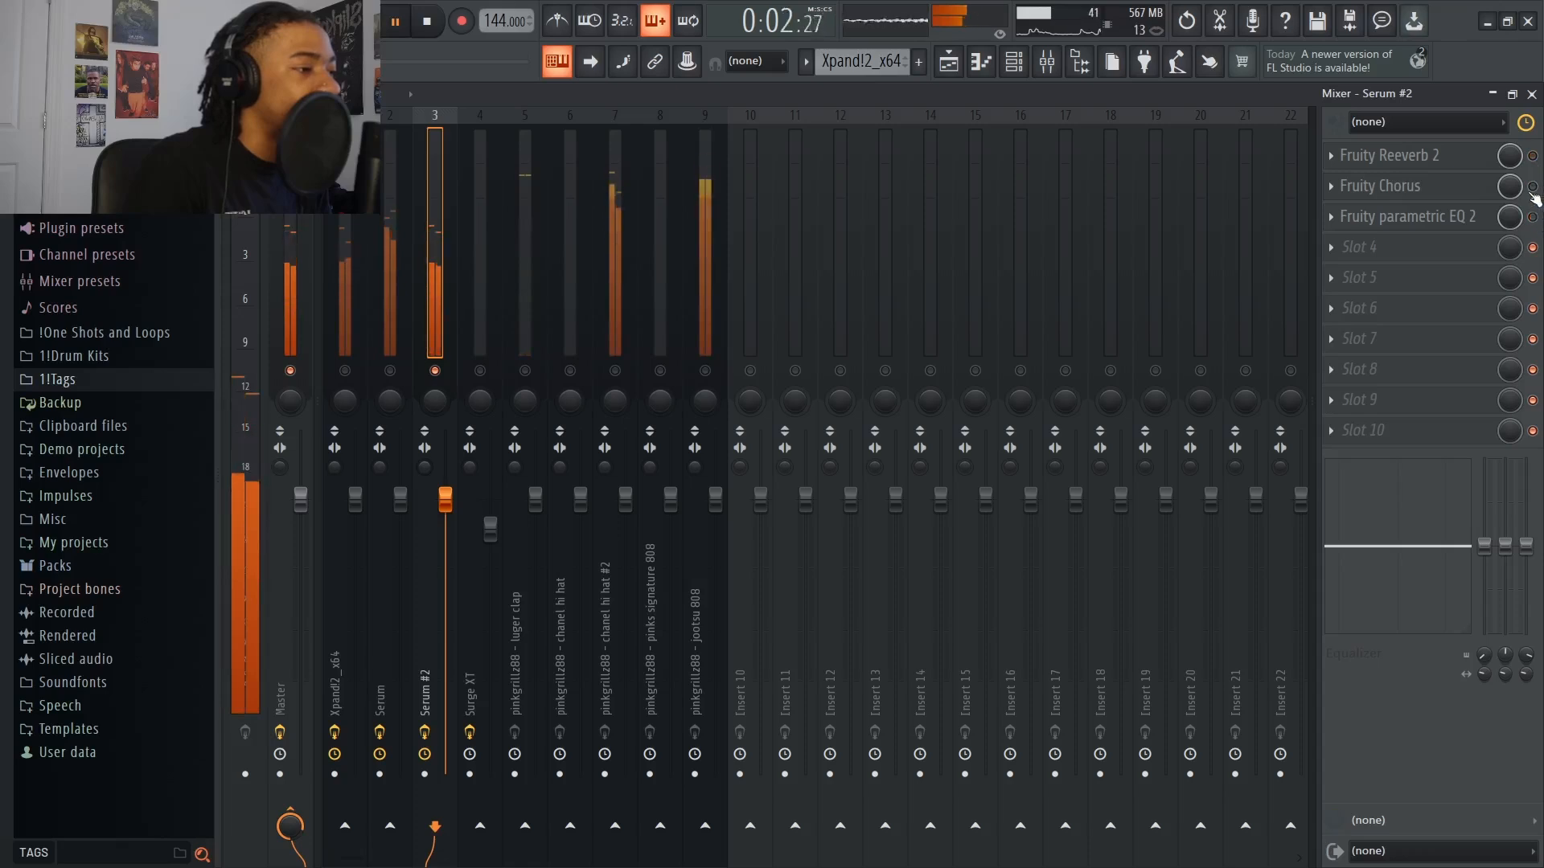
Re-enable Fruity Chorus on the Serum #2 track and audition its 50 Detune and CE Chorus presets, stopping playback at the end
click(1533, 187)
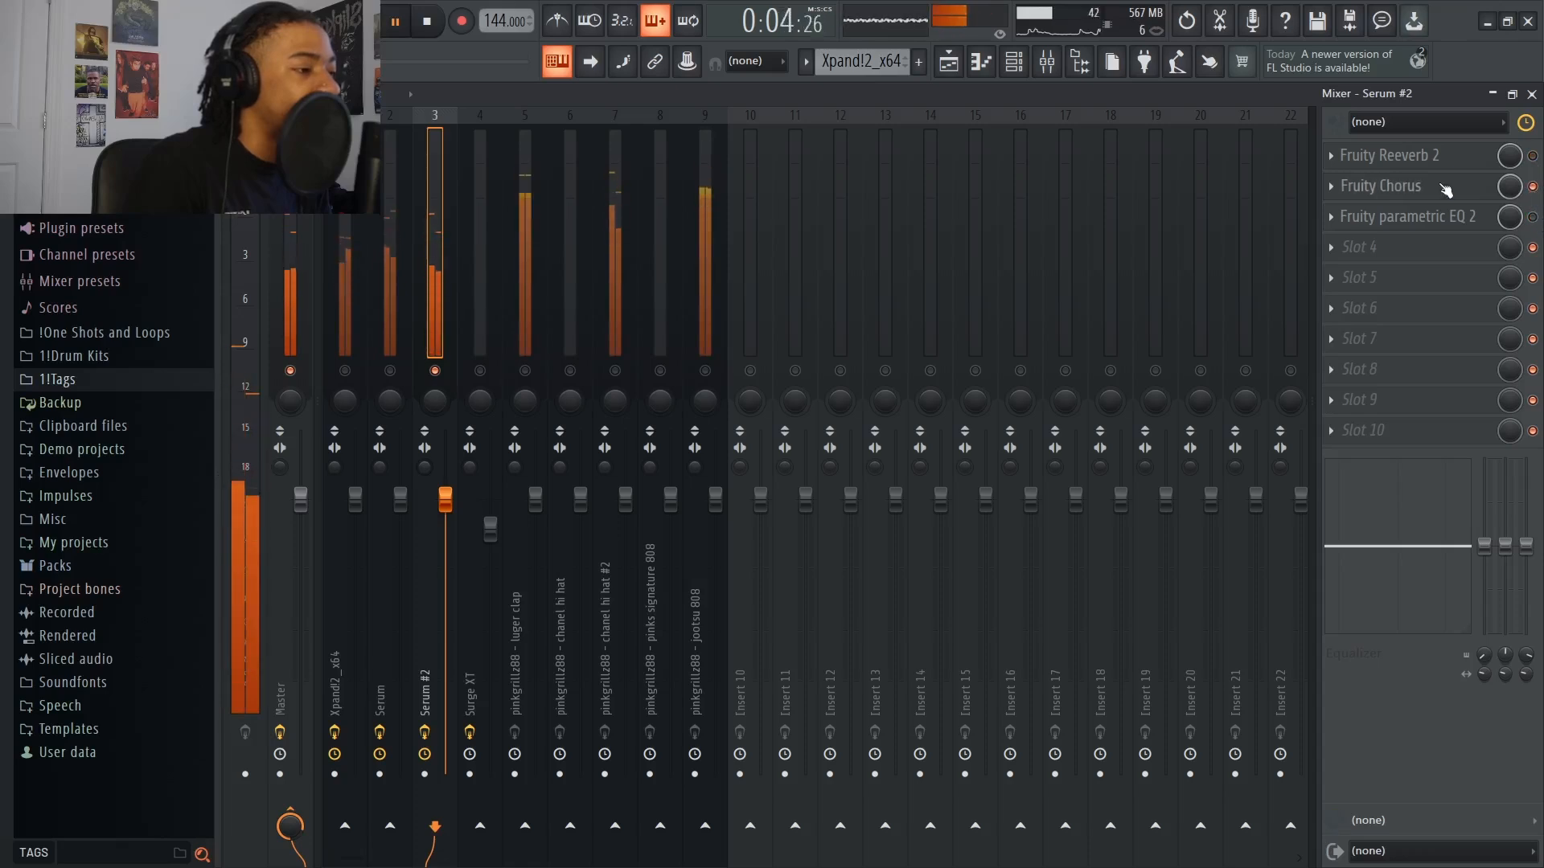
click(1359, 187)
click(709, 195)
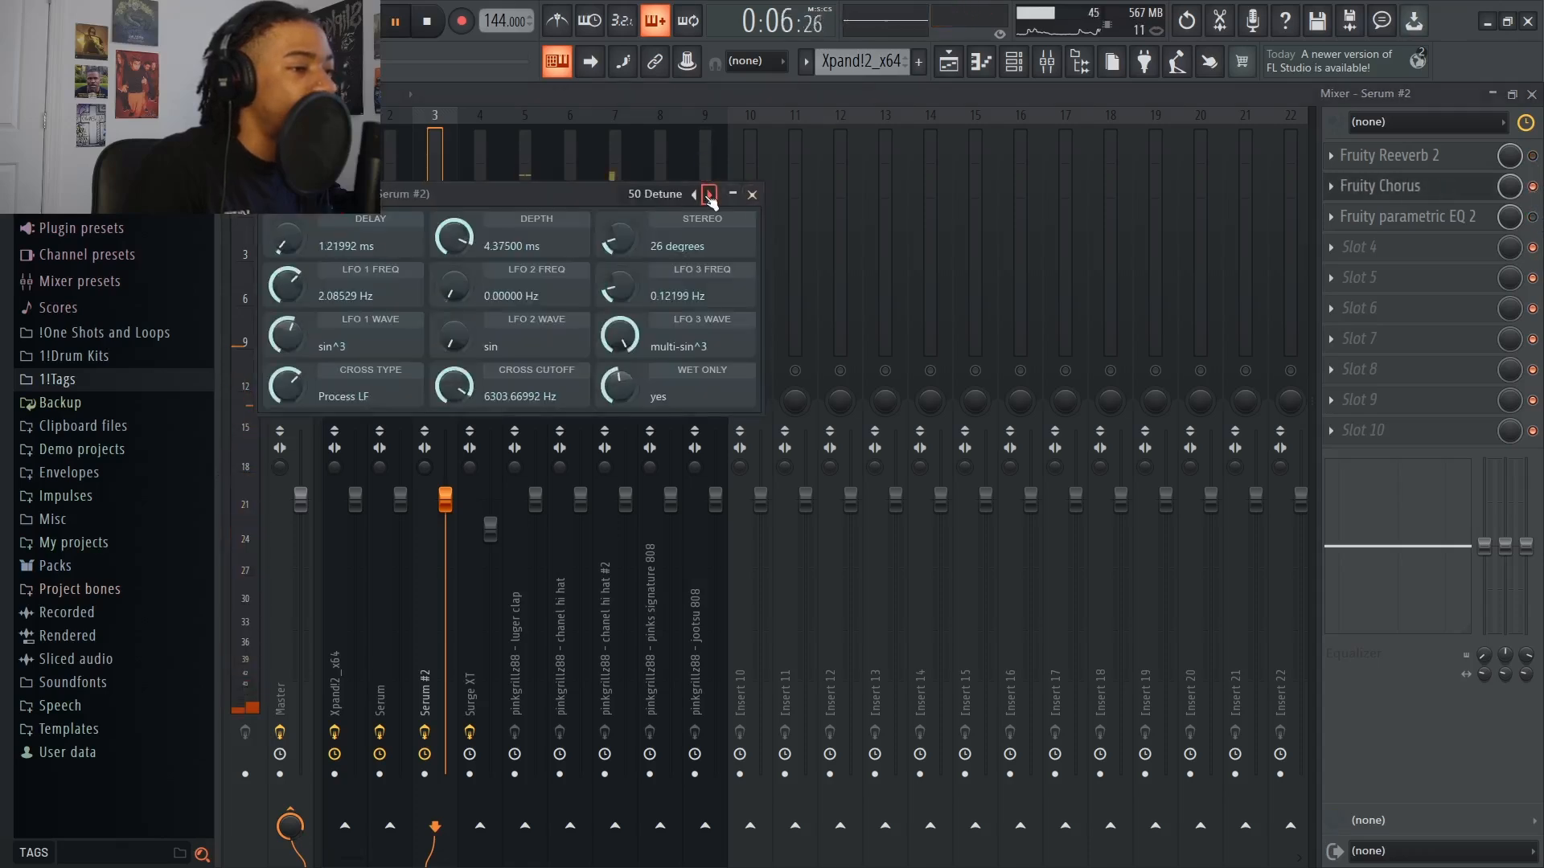
click(709, 194)
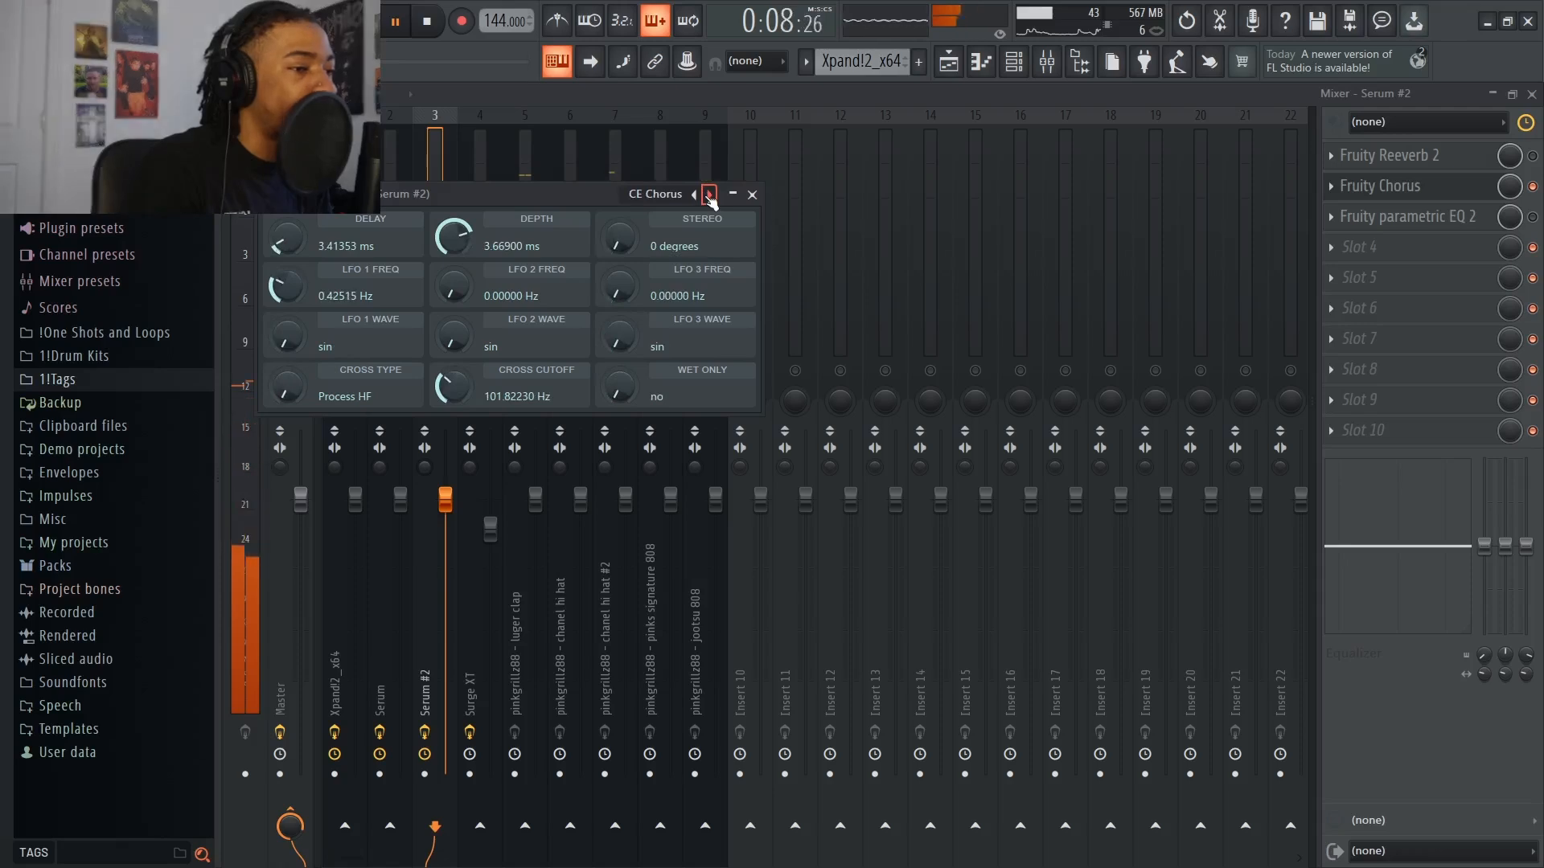
click(710, 195)
key(space)
click(752, 195)
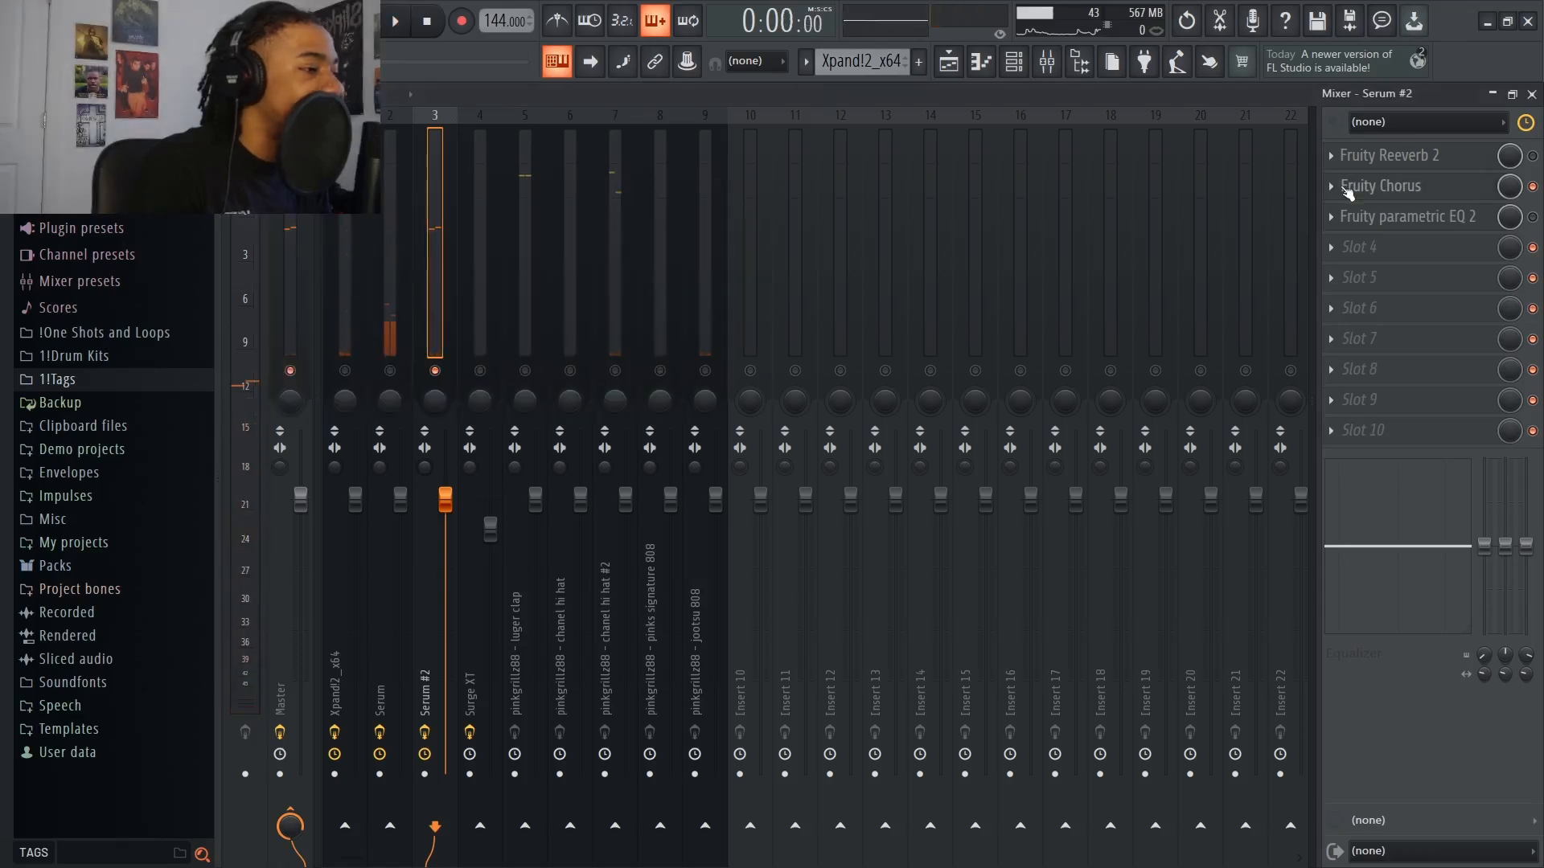
Choose the Default preset in Fruity Chorus on Serum #2 and re-enable the track's Fruity parametric EQ 2
click(1380, 191)
click(650, 195)
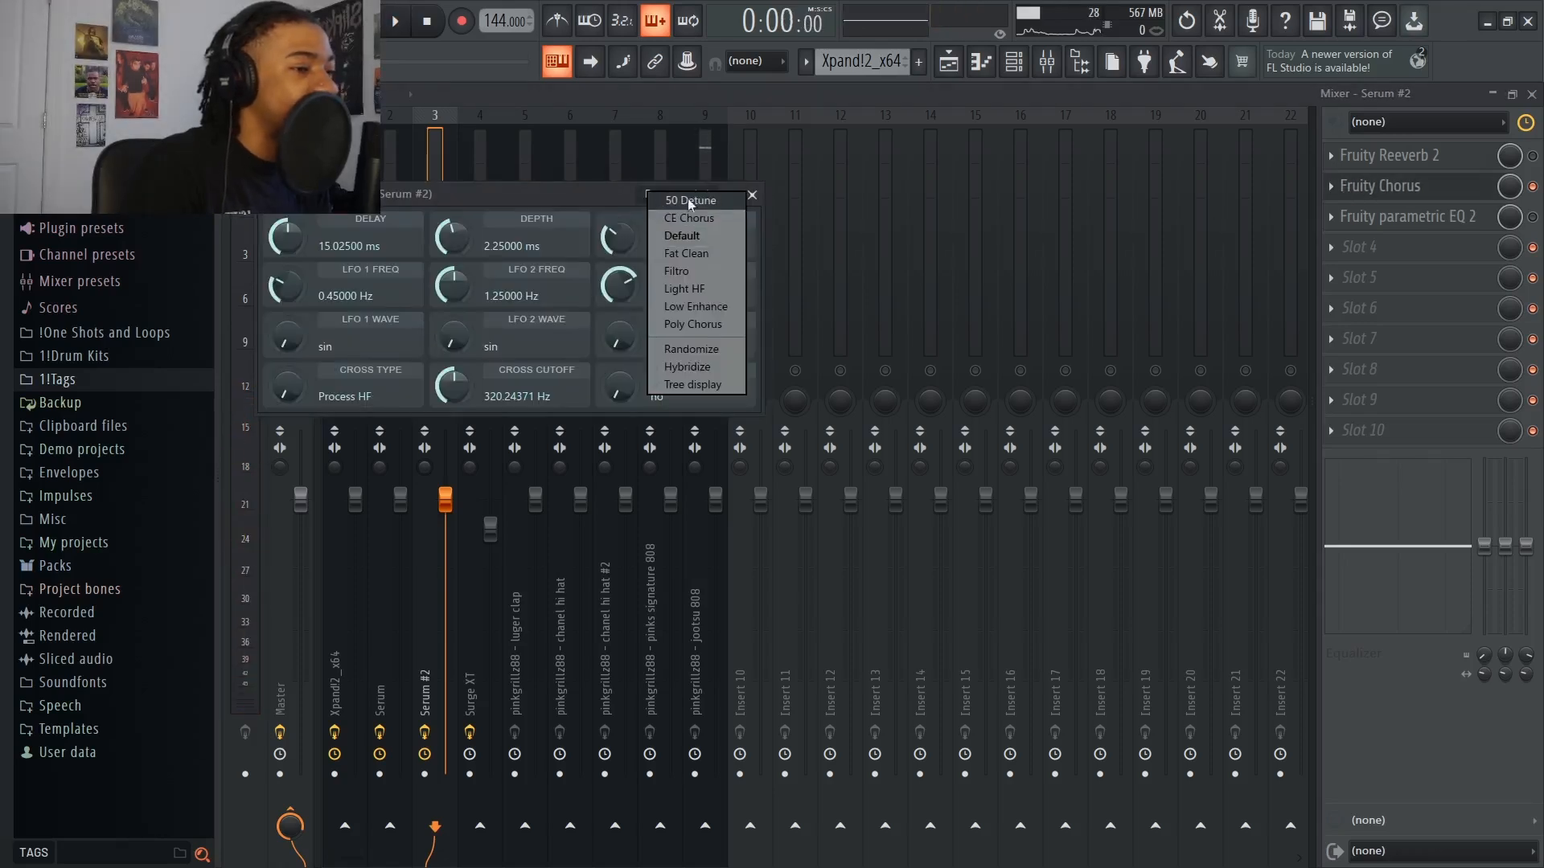
click(669, 236)
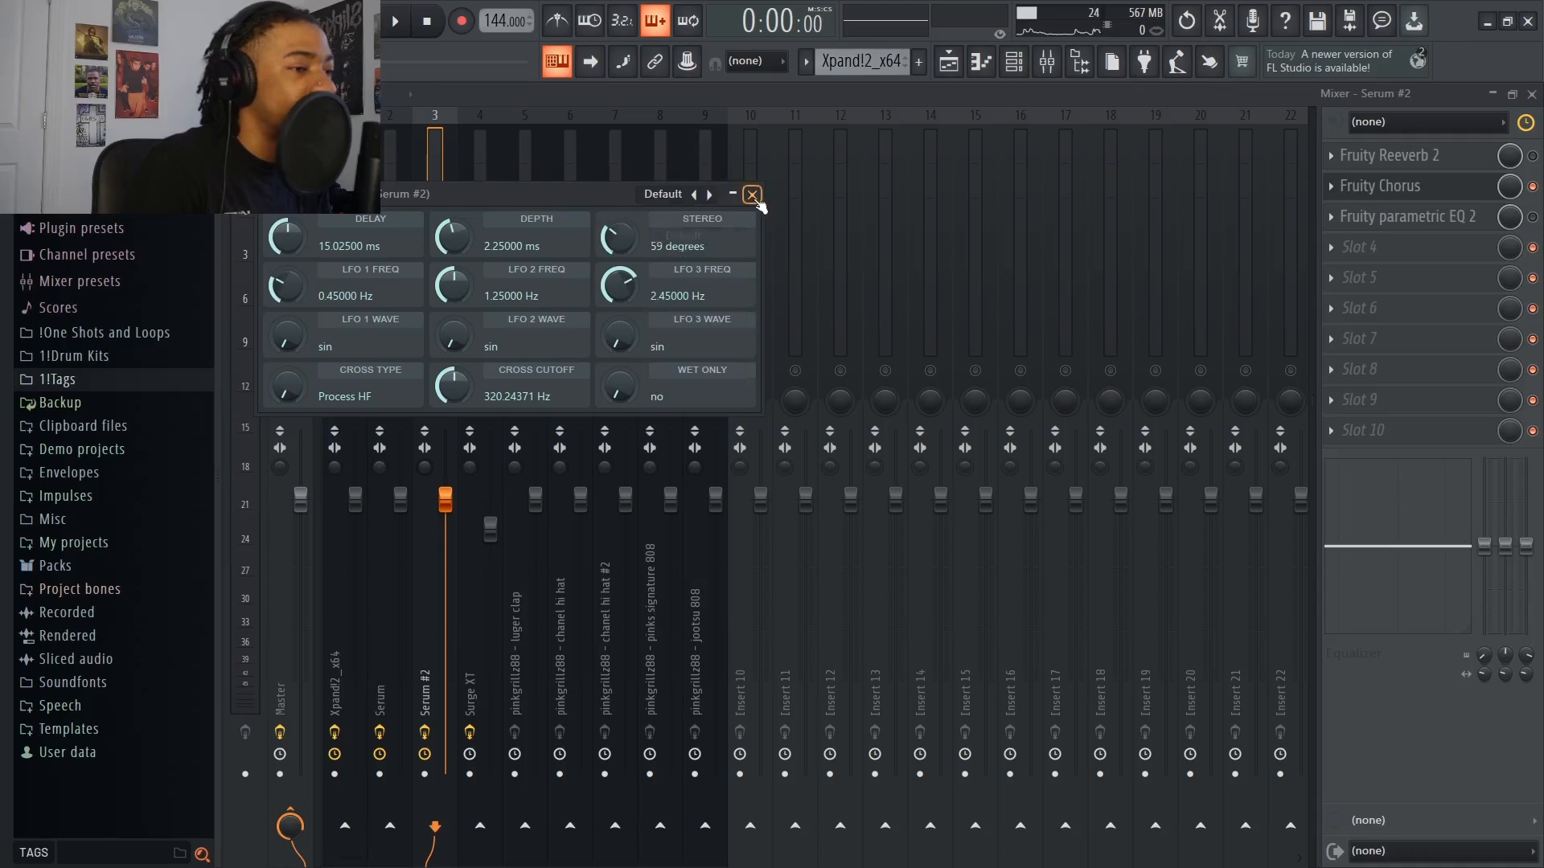
click(752, 195)
click(1532, 217)
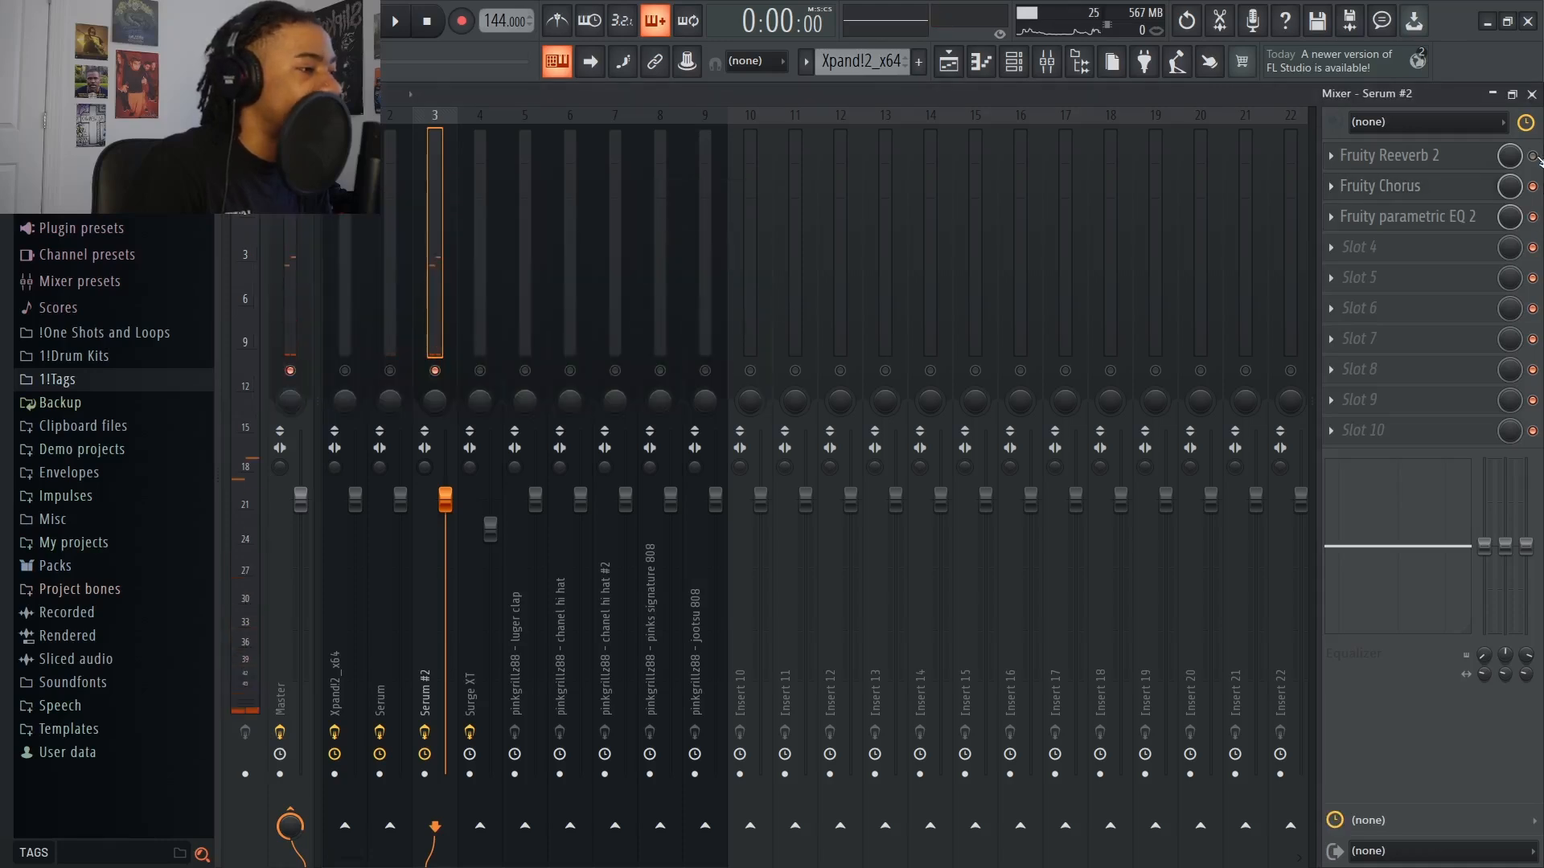
Select the Surge XT mixer track and examine the settings of its Fruity delay 2
click(483, 378)
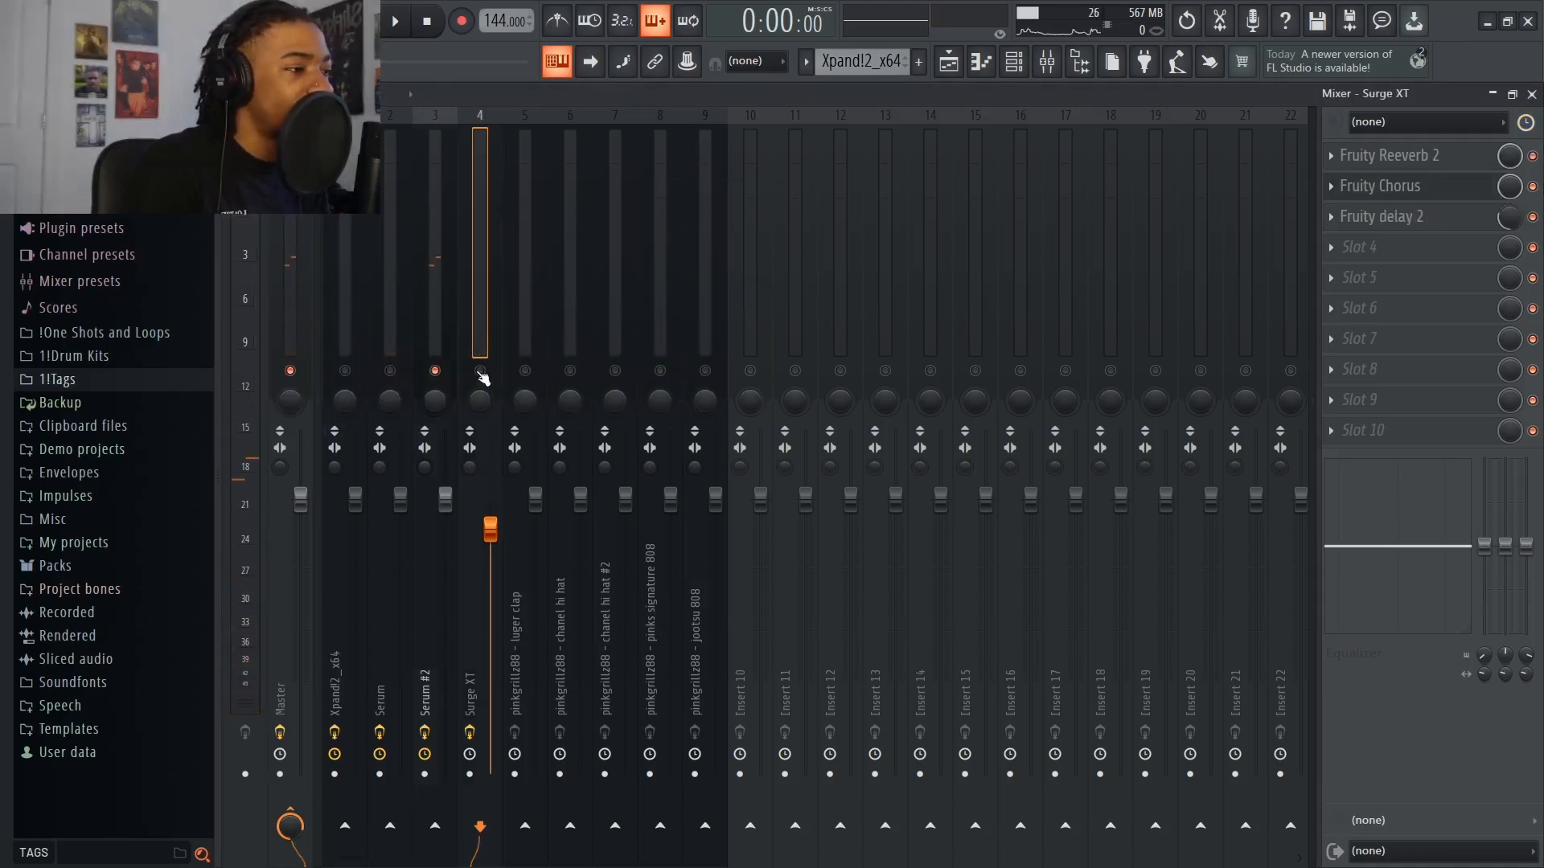
click(1364, 218)
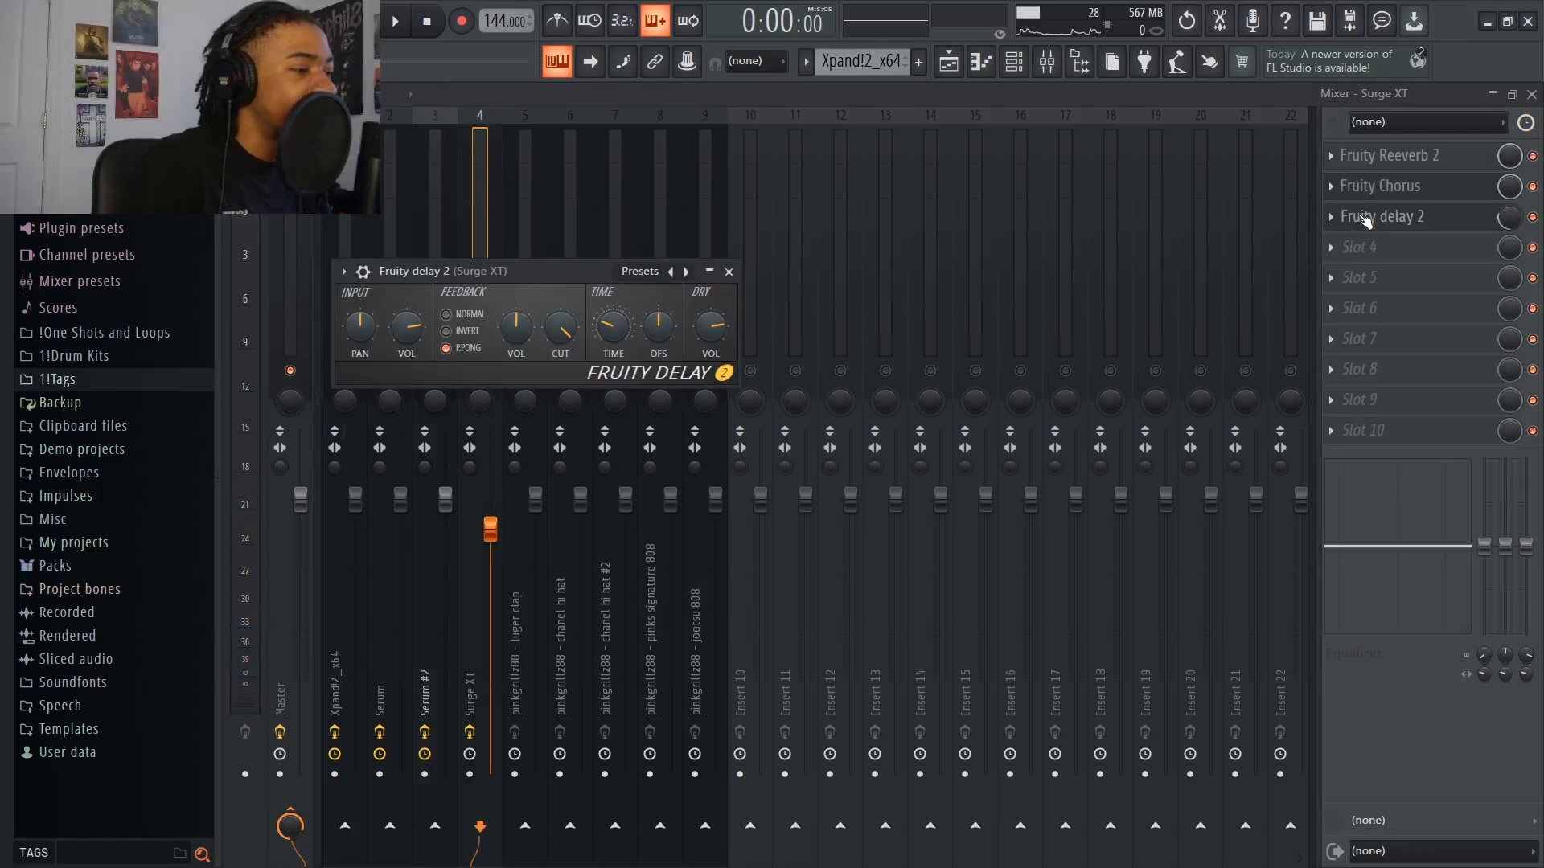
click(730, 272)
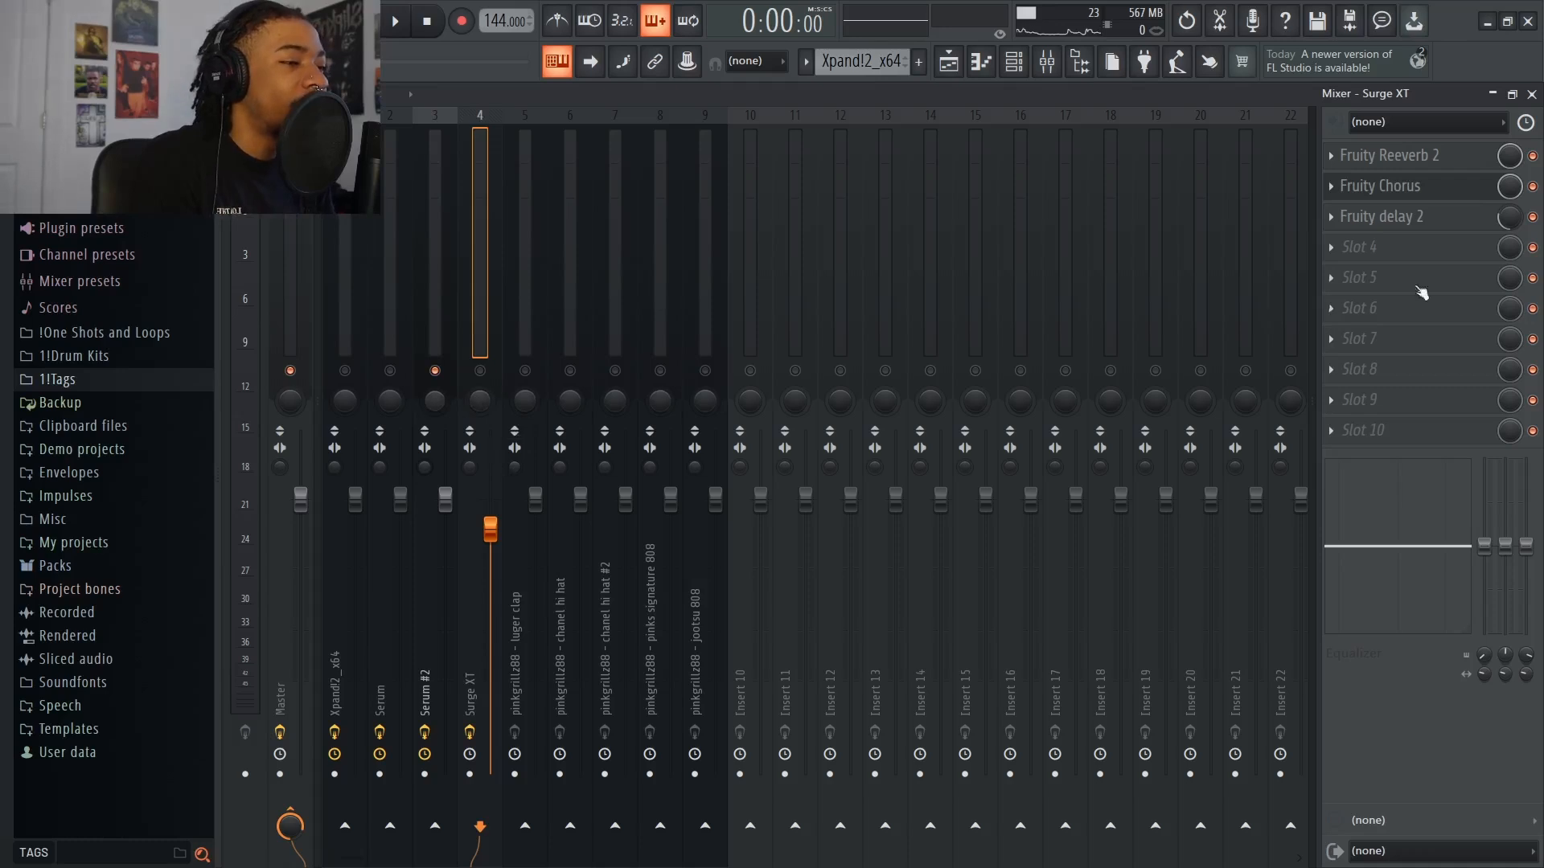
click(1404, 217)
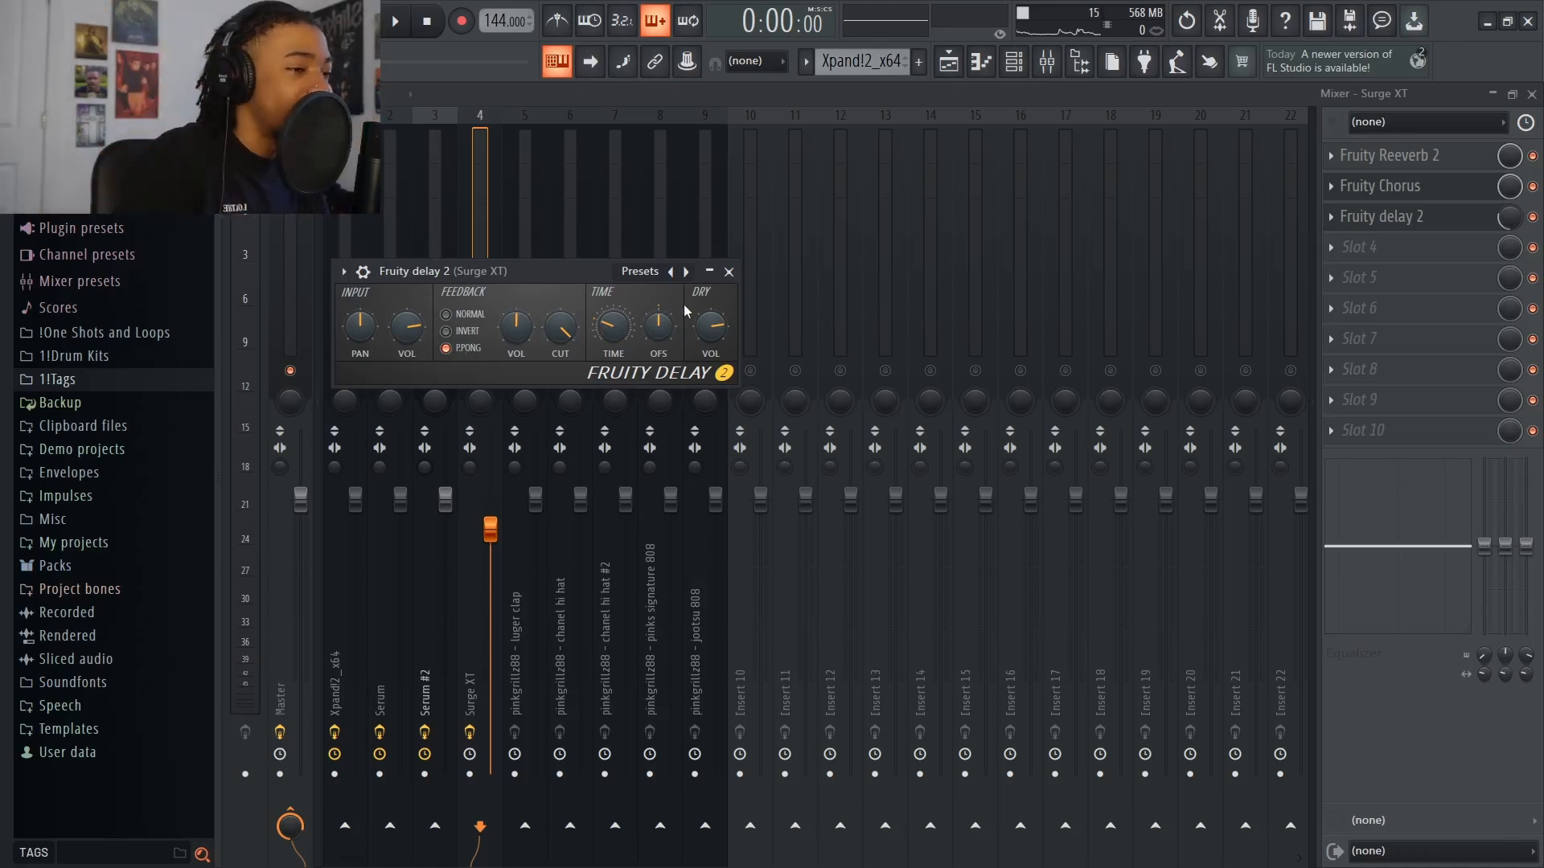
click(729, 272)
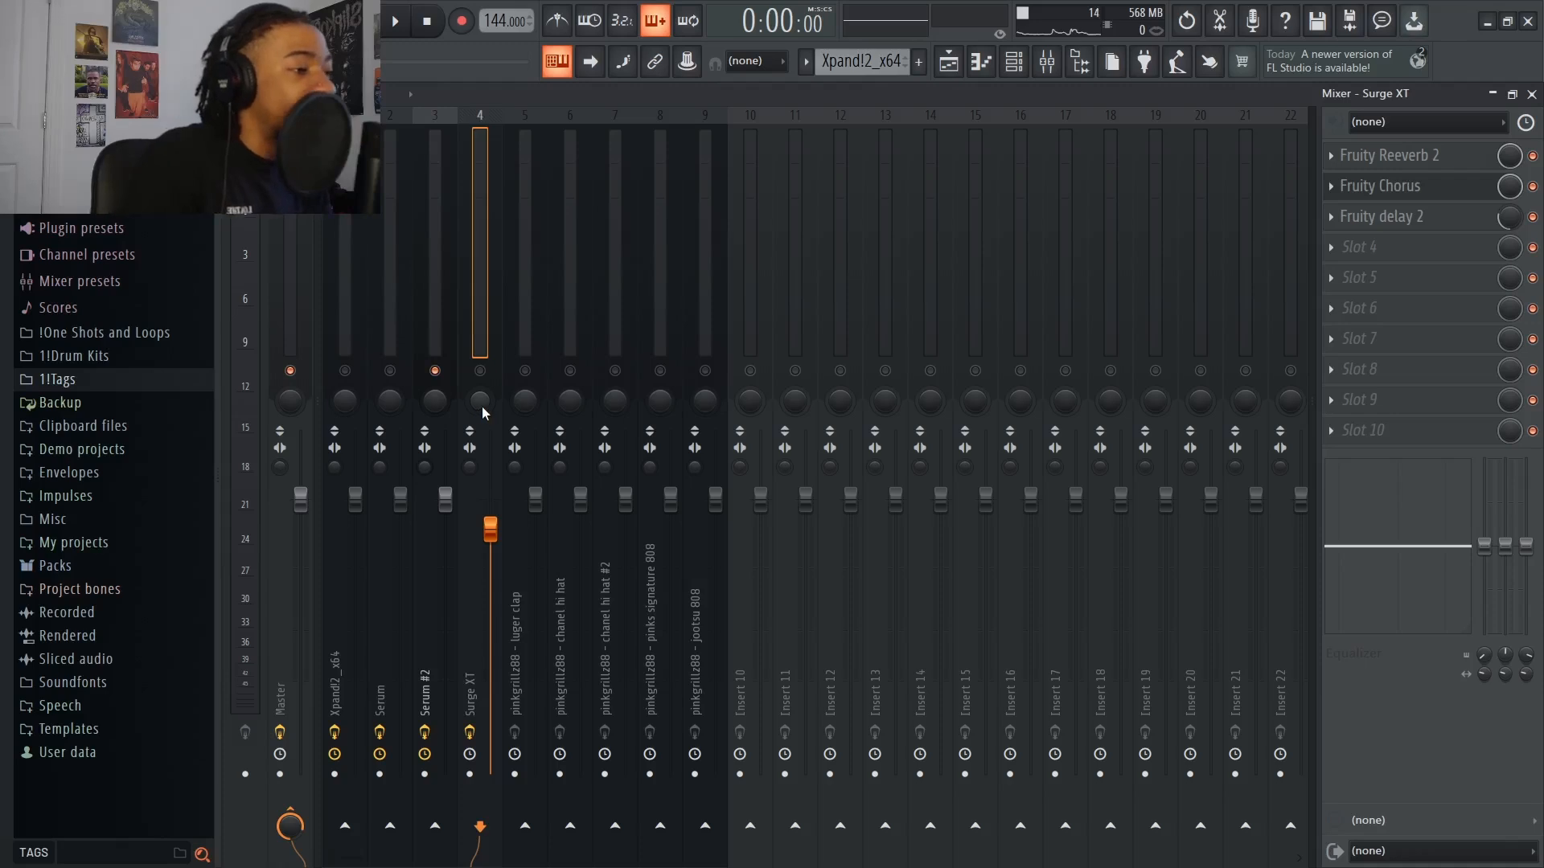
Load HalfTime in the first slot of the luger clap track and dismiss its update notice
click(517, 406)
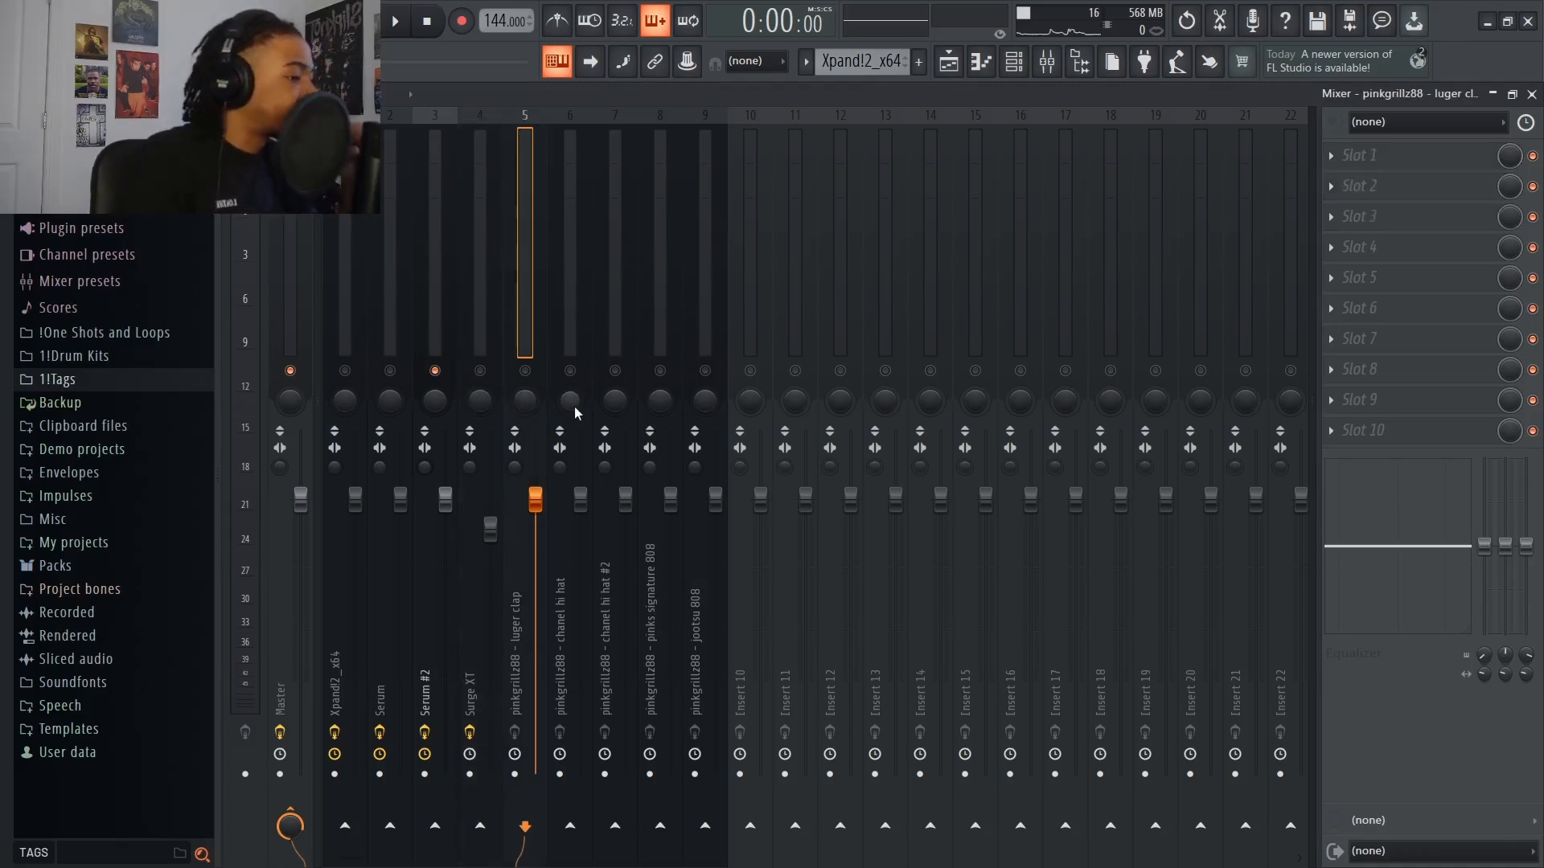
click(1375, 156)
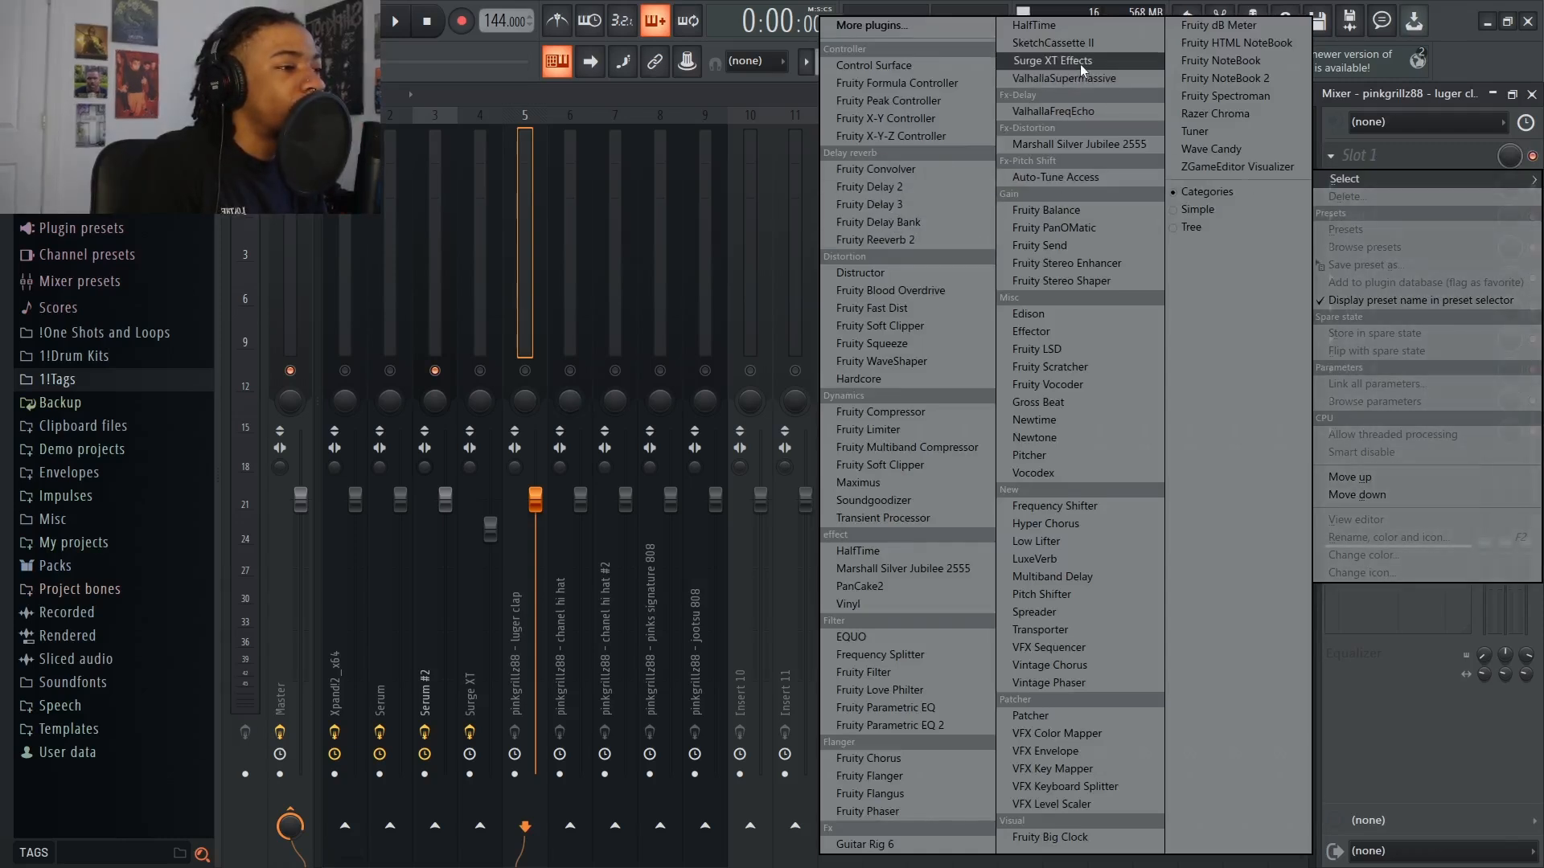
click(1049, 26)
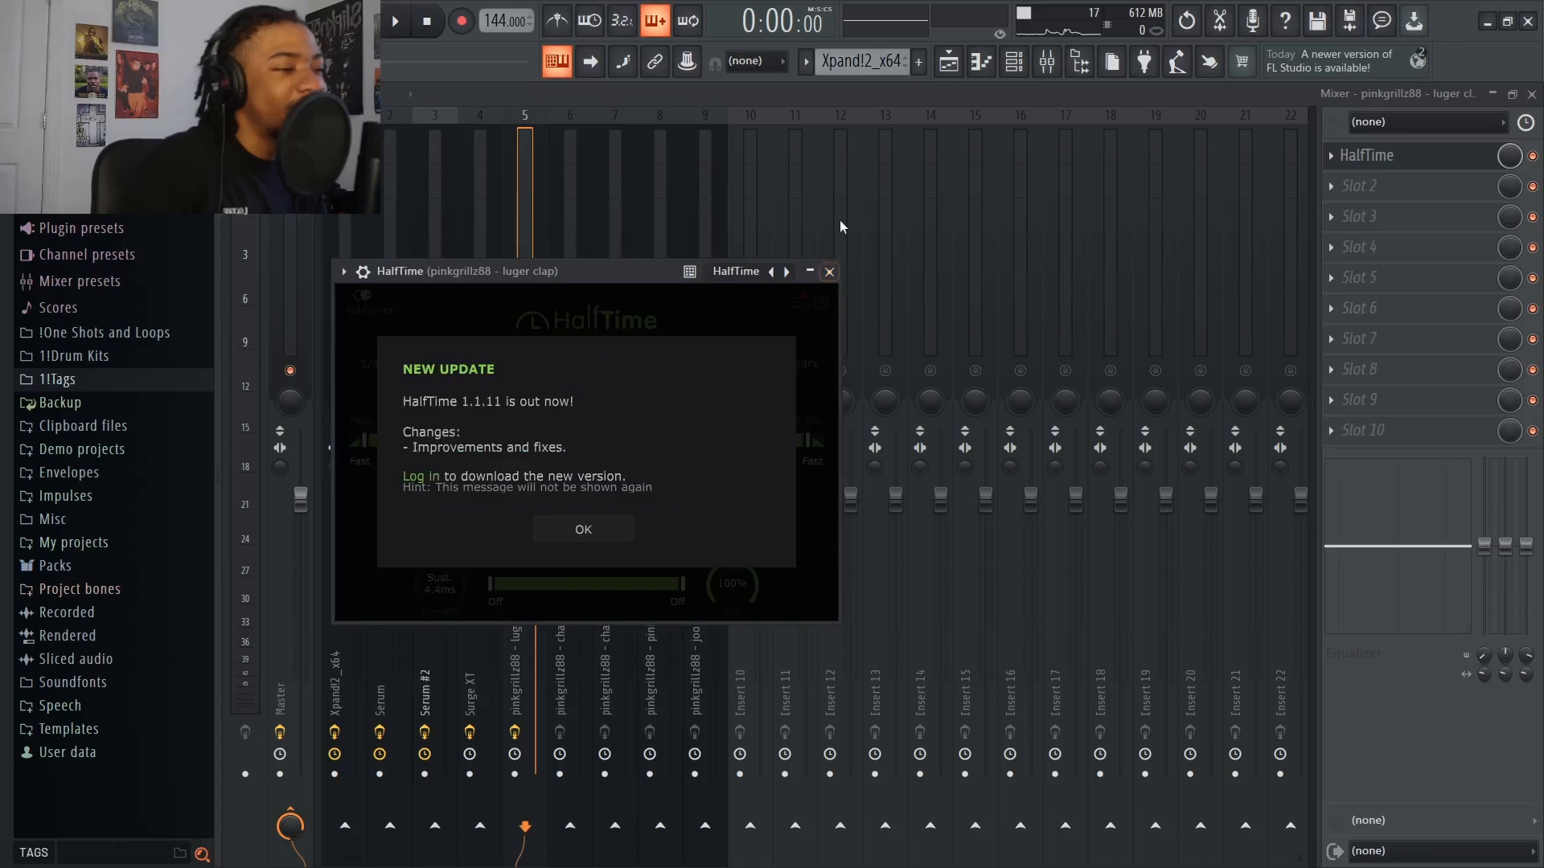
click(583, 529)
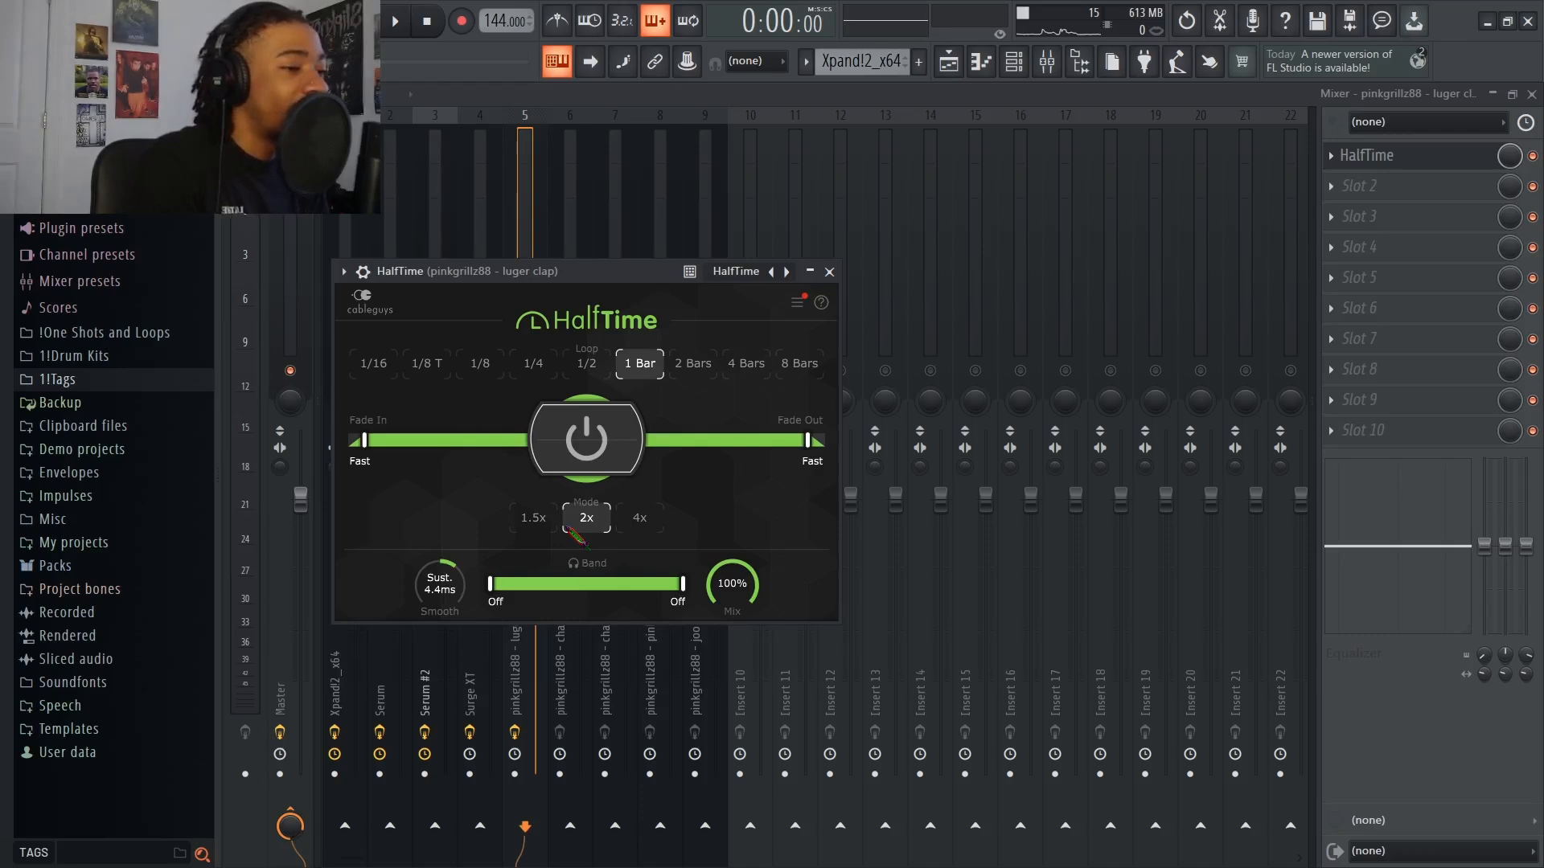
click(829, 272)
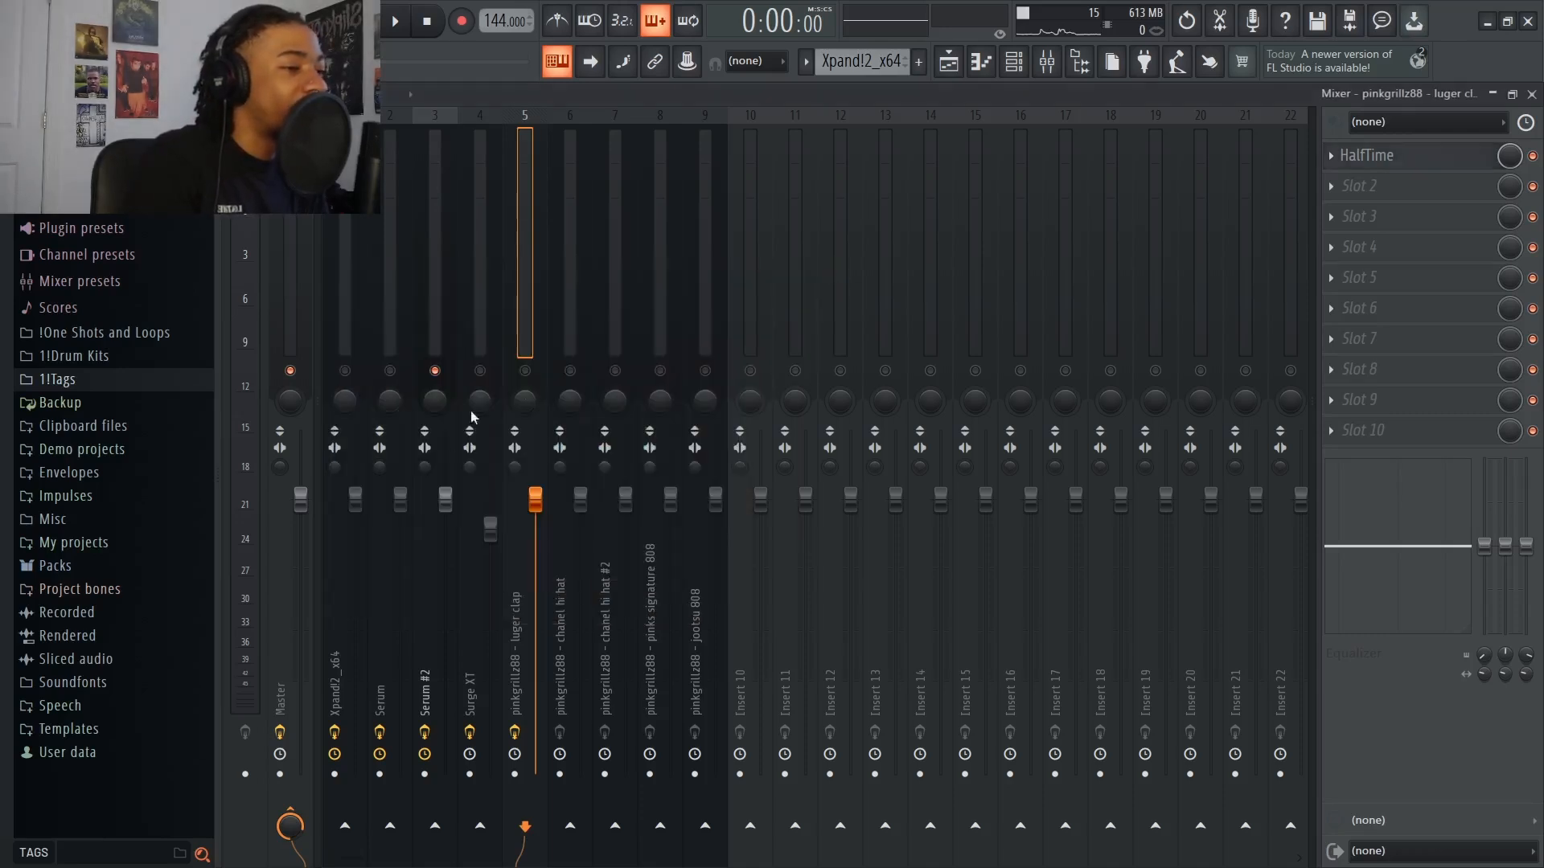
Solo the Serum mixer track and start playback
click(347, 372)
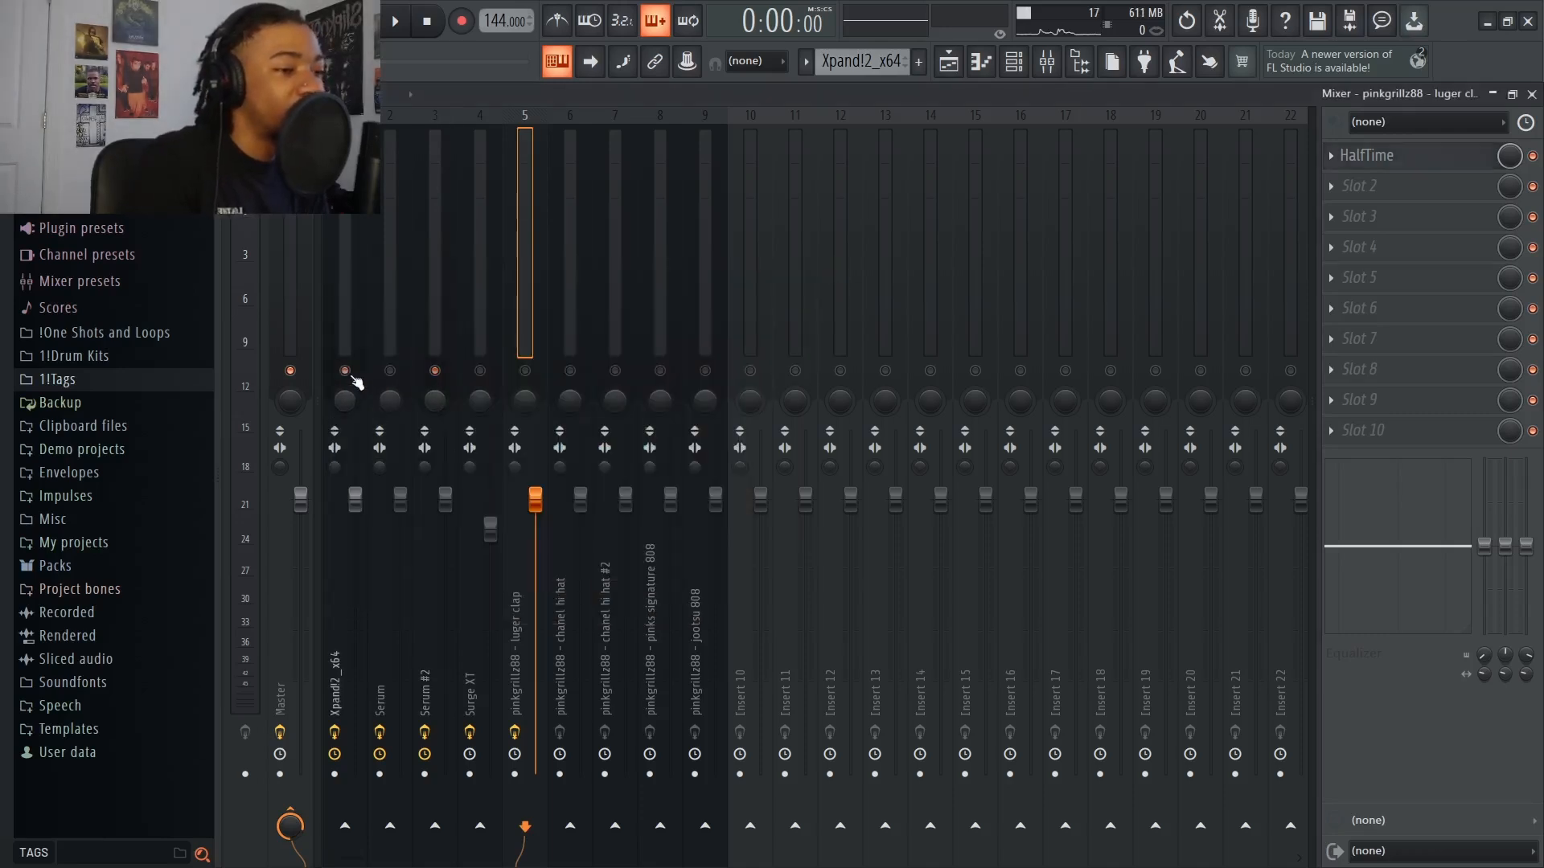
click(395, 372)
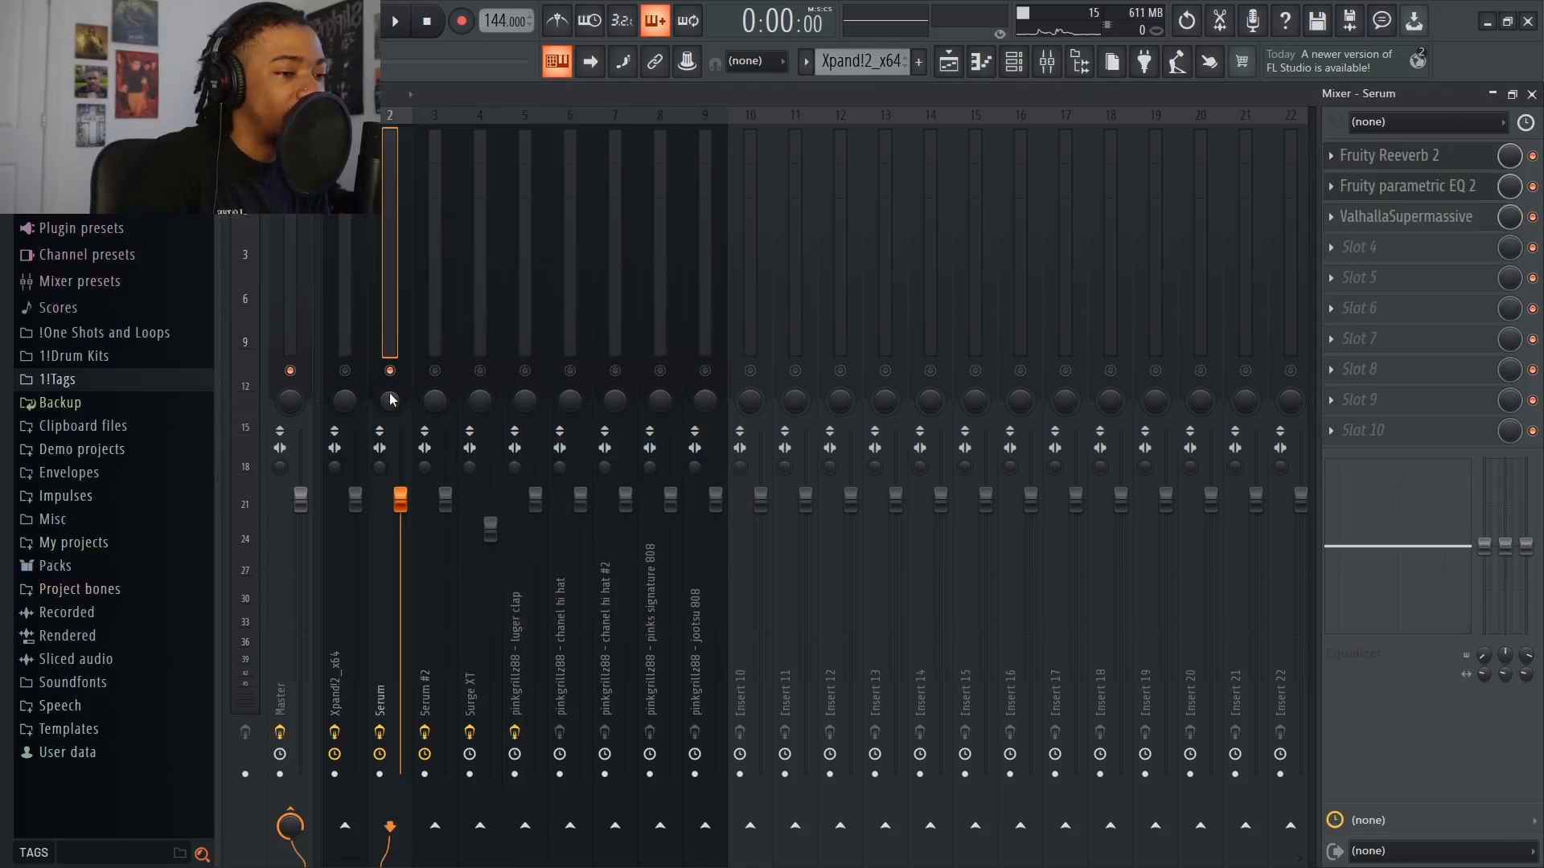
key(space)
Load HalfTime in the fourth slot of the Serum track and set its loop length to 1/2
click(1261, 249)
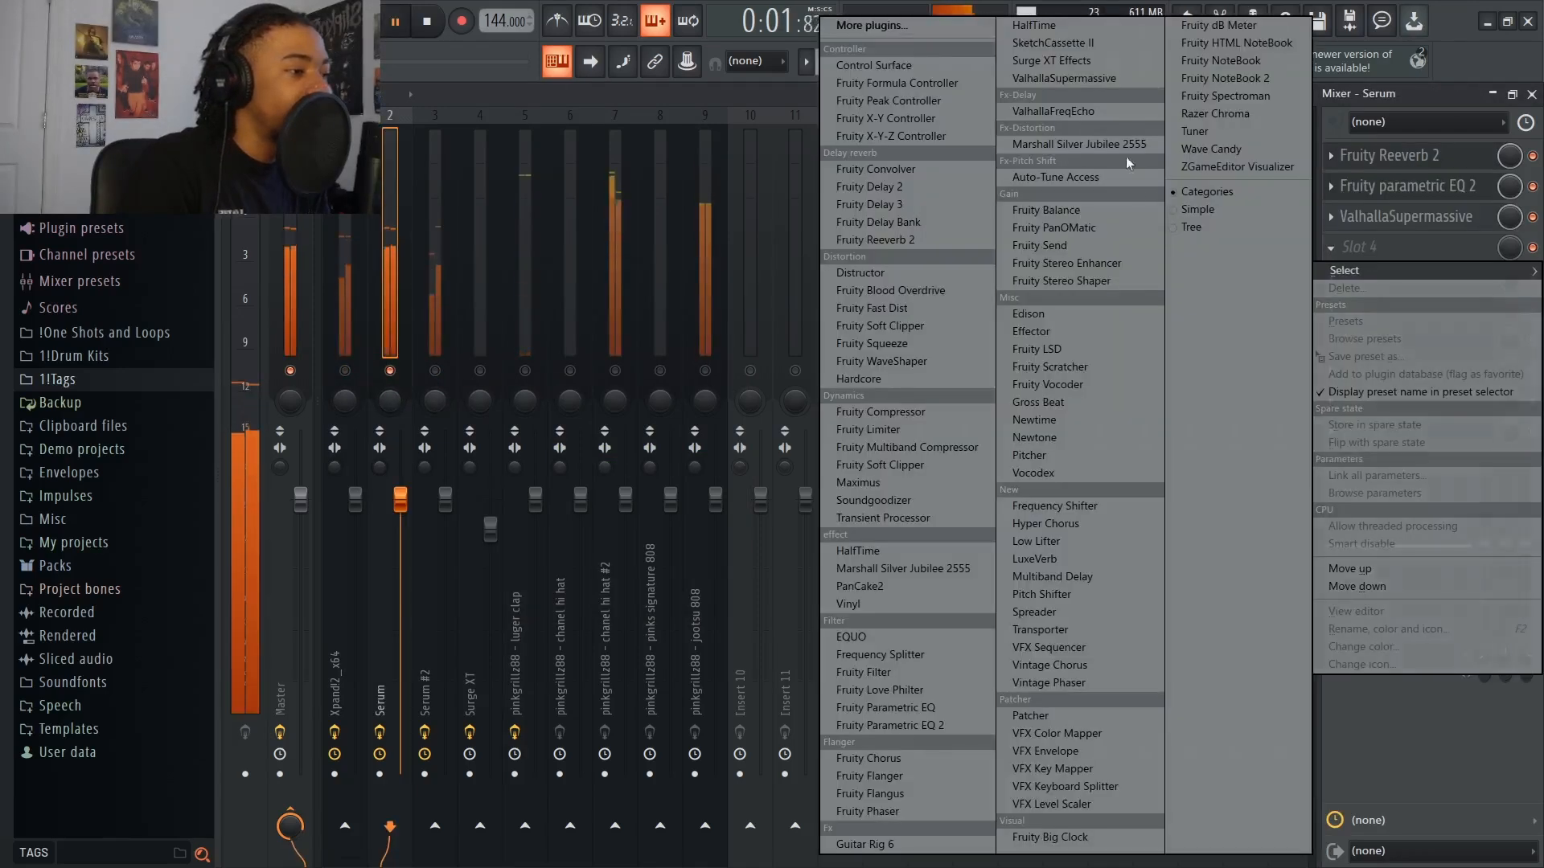
click(854, 254)
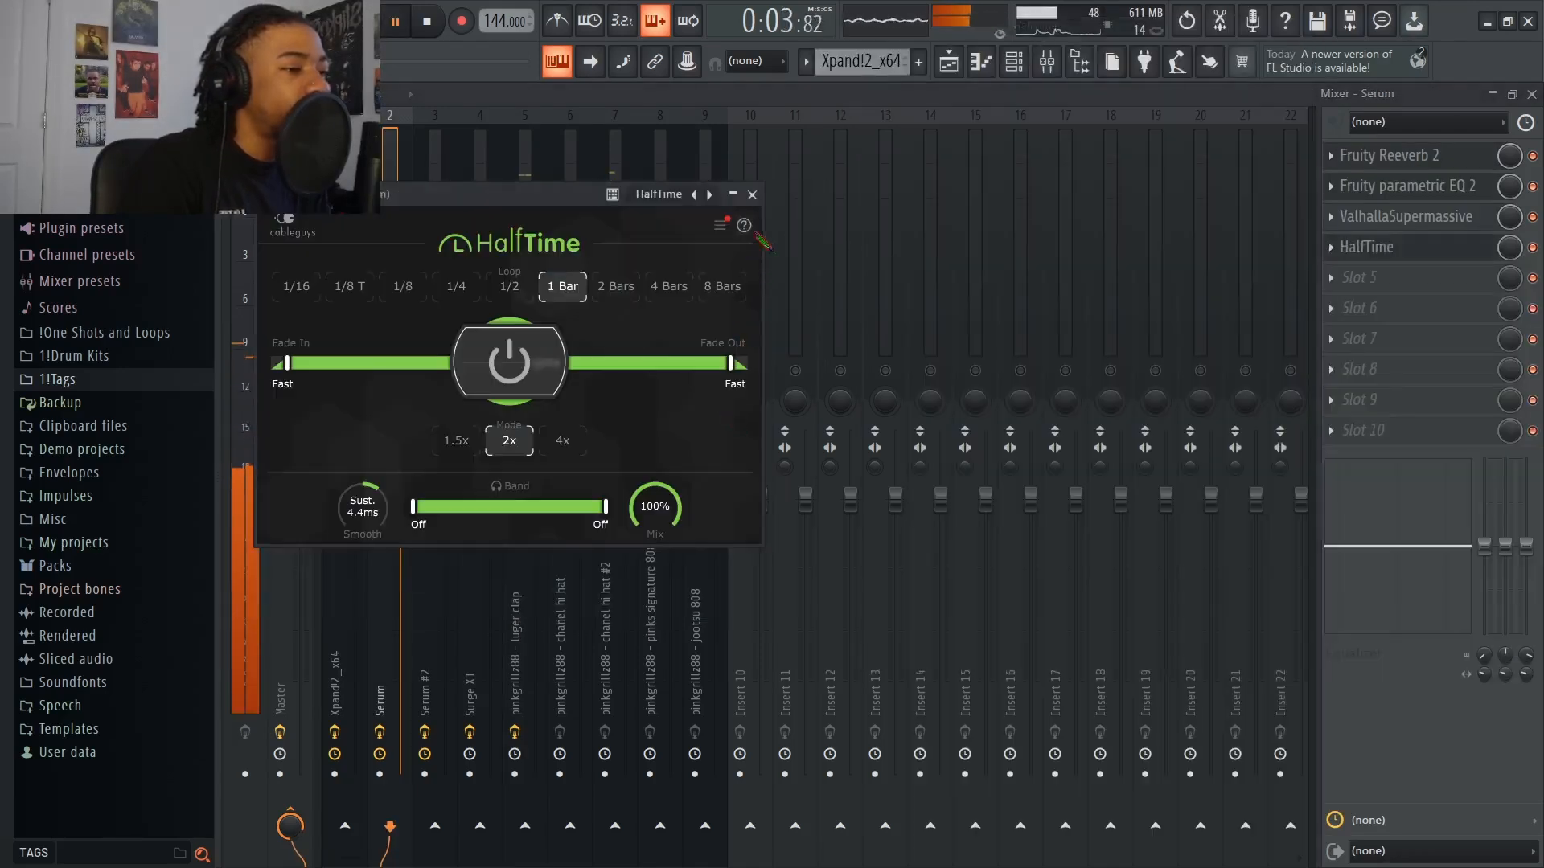
click(509, 286)
click(752, 195)
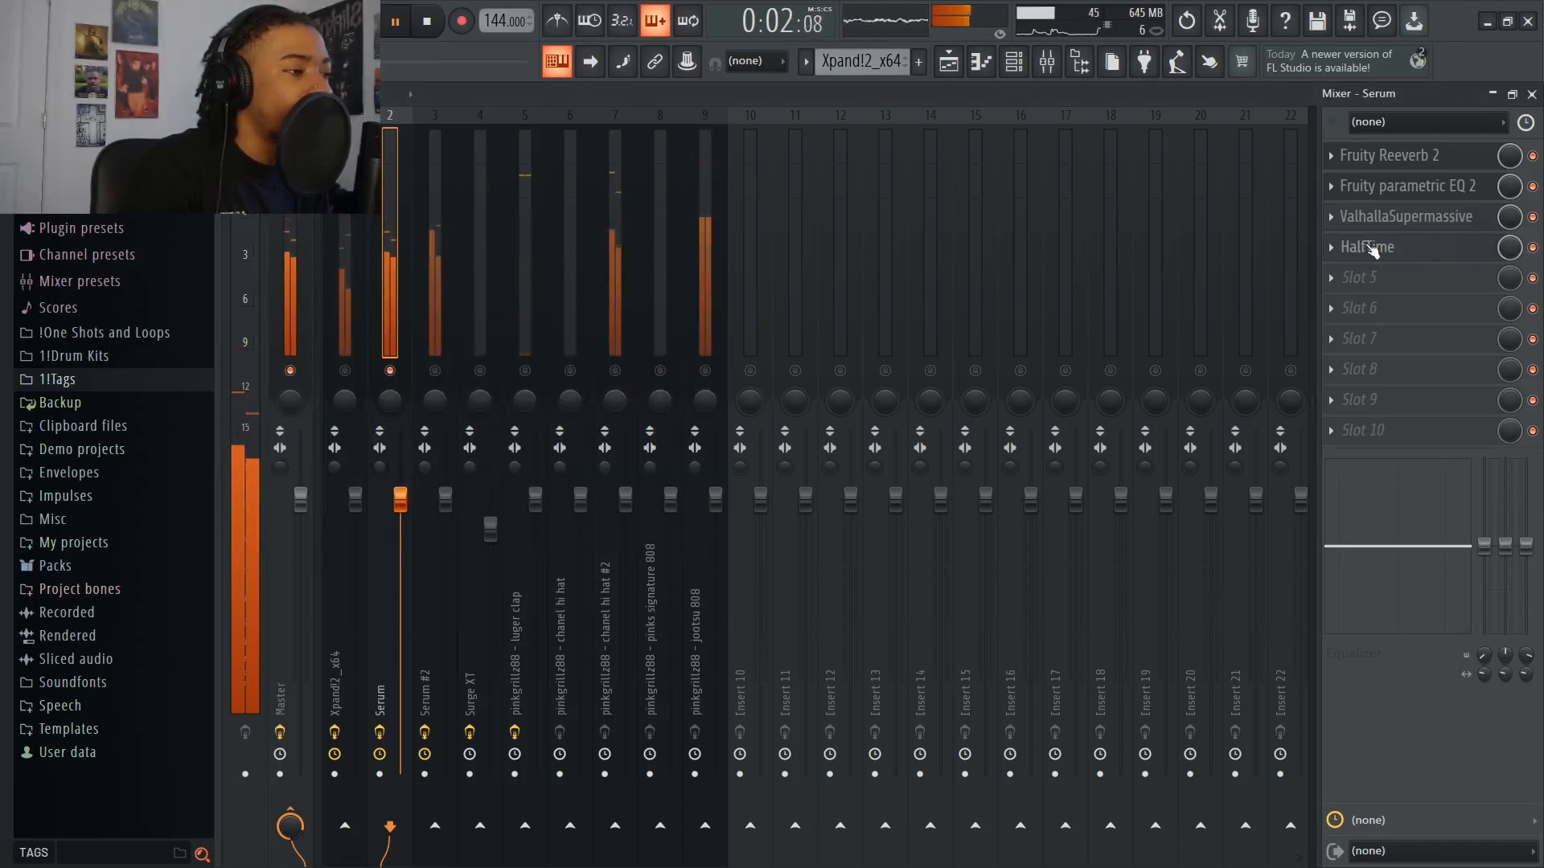
Bypass HalfTime on the Serum track, and with playback stopped set its loop length to 1/4
click(1531, 248)
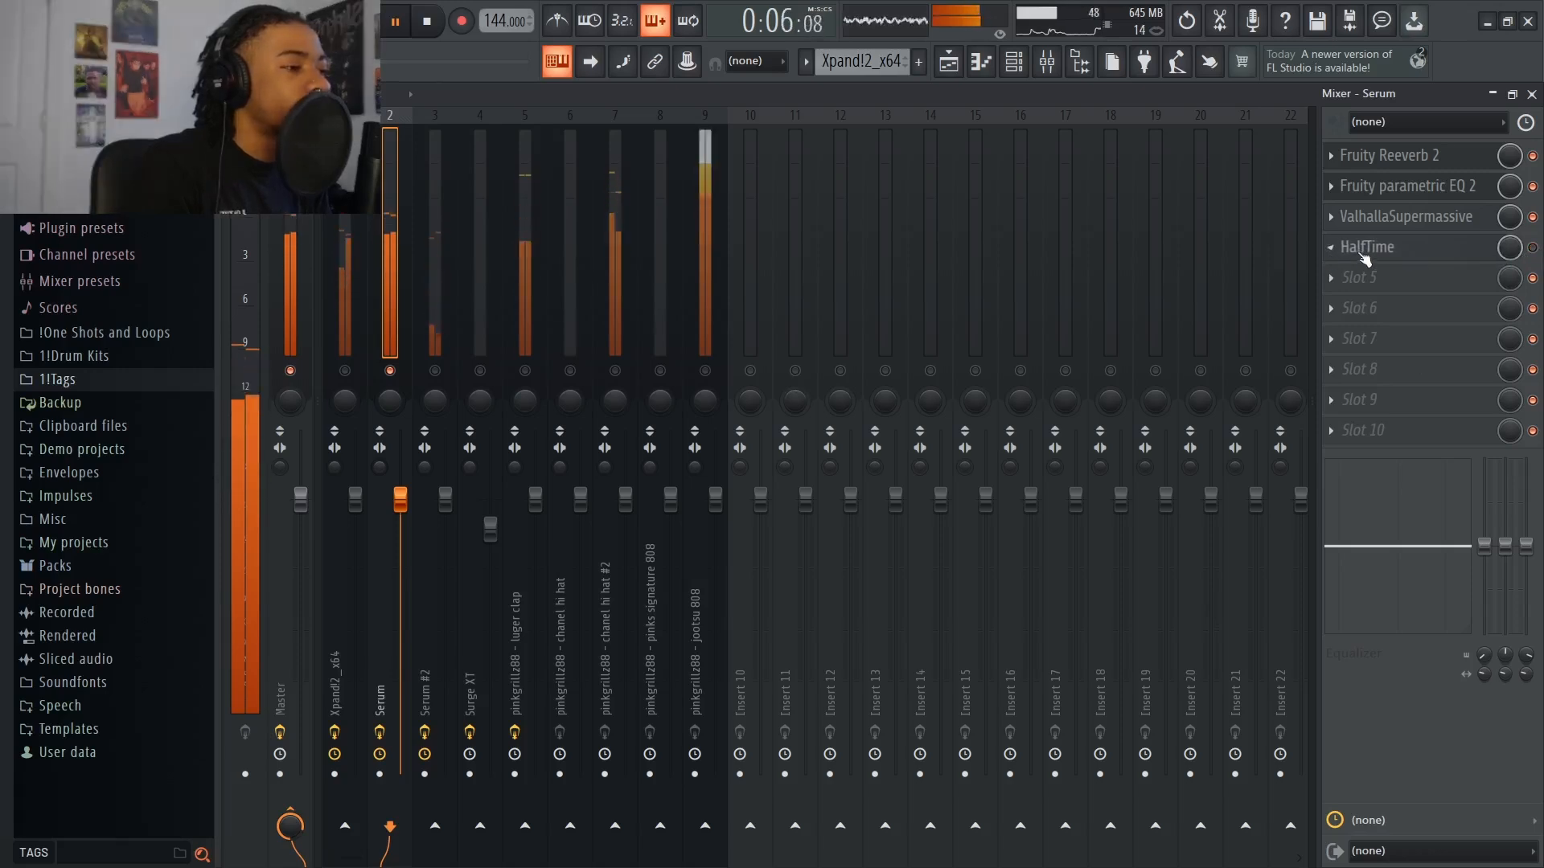
key(space)
click(1365, 256)
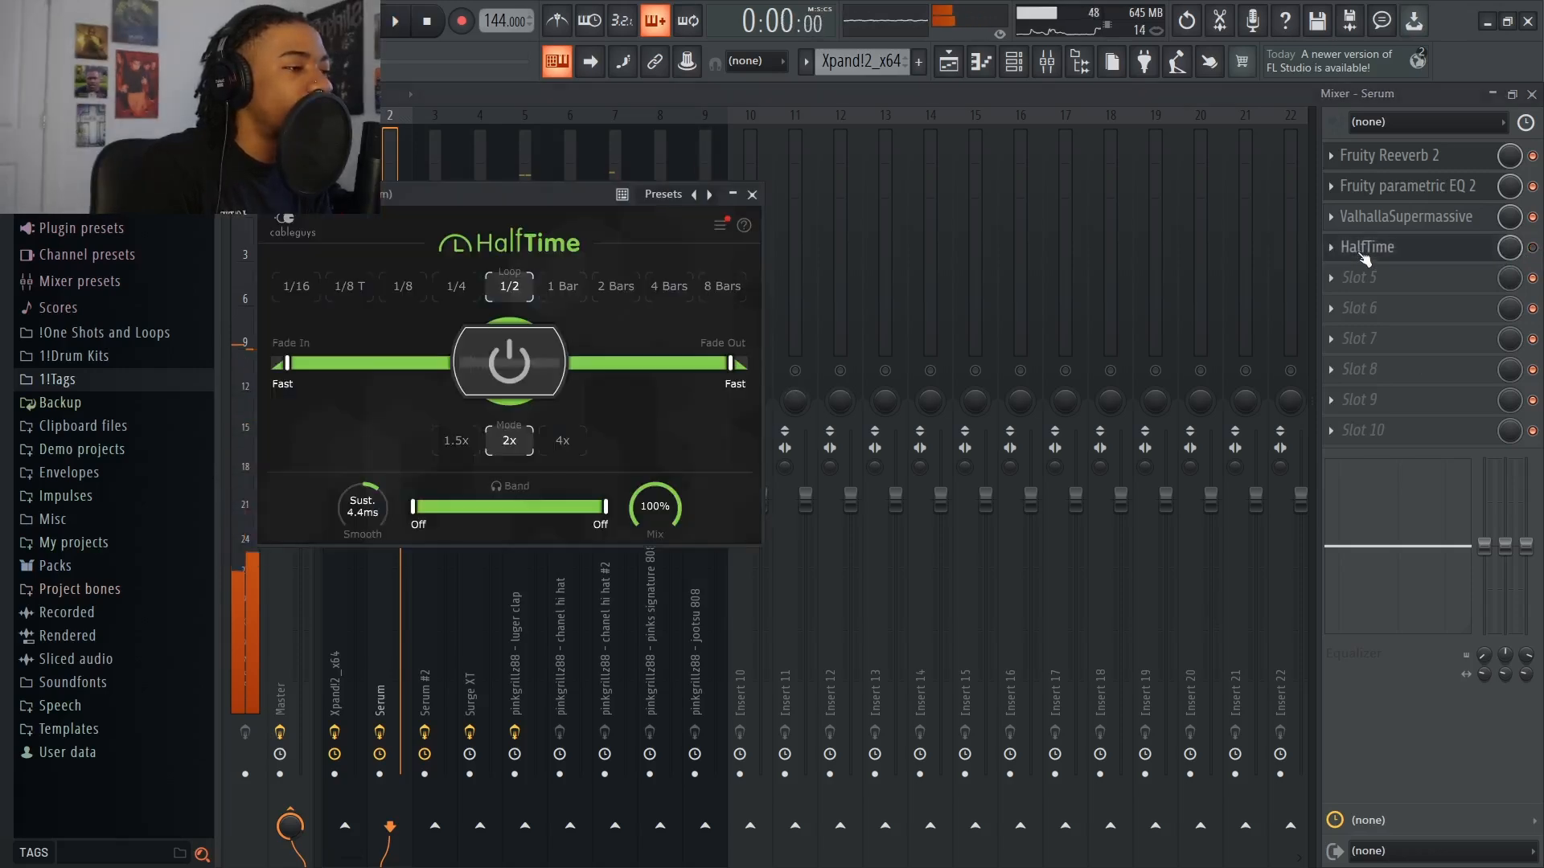
click(757, 197)
click(1359, 248)
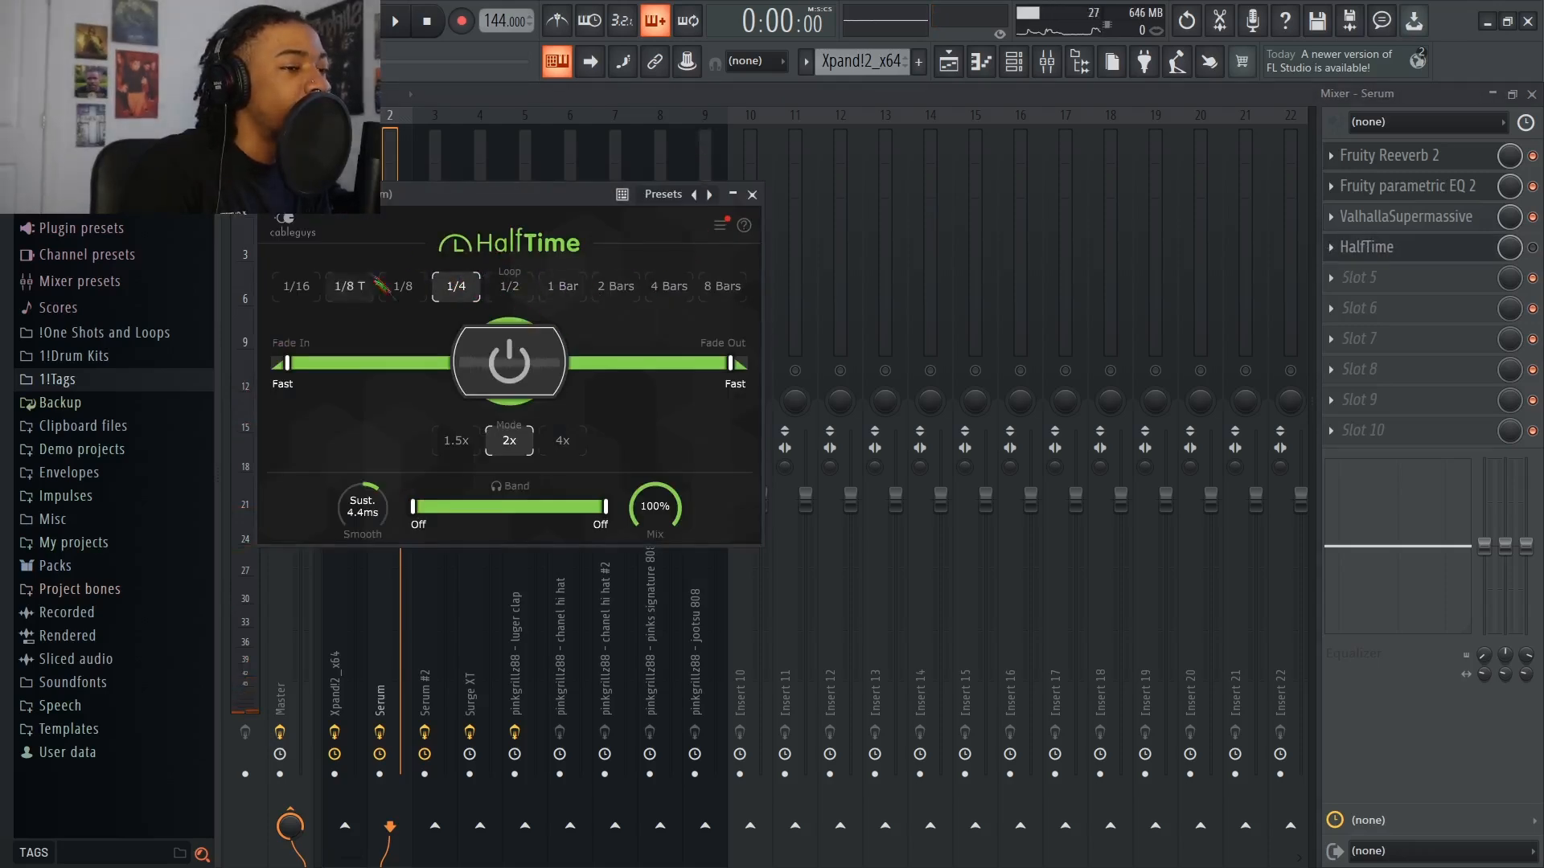
click(751, 195)
Play the soloed Serum track and re-enable HalfTime with its settings open
key(space)
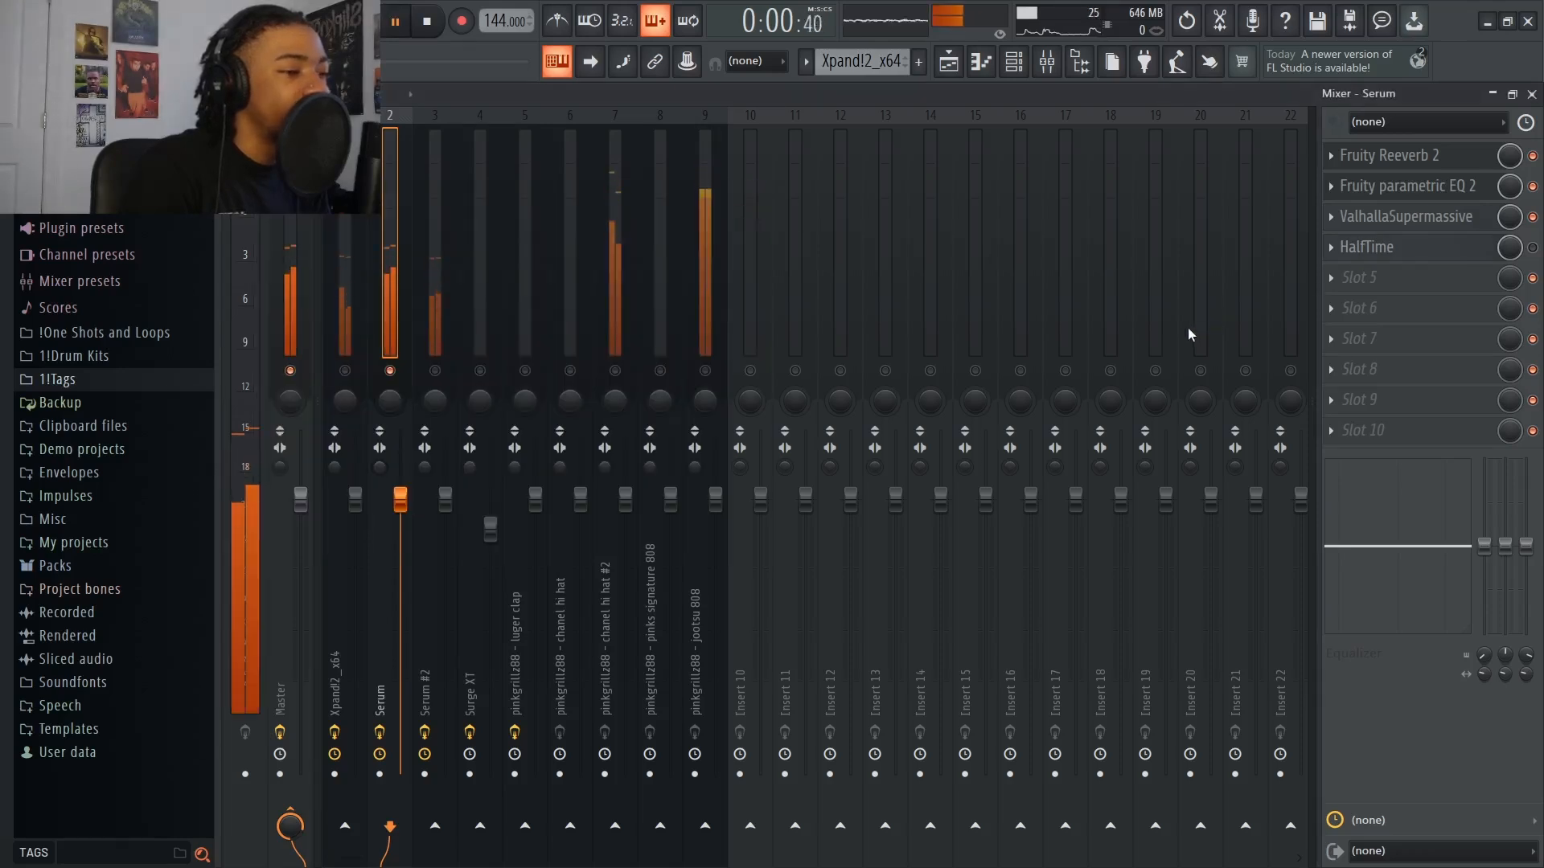
click(1369, 247)
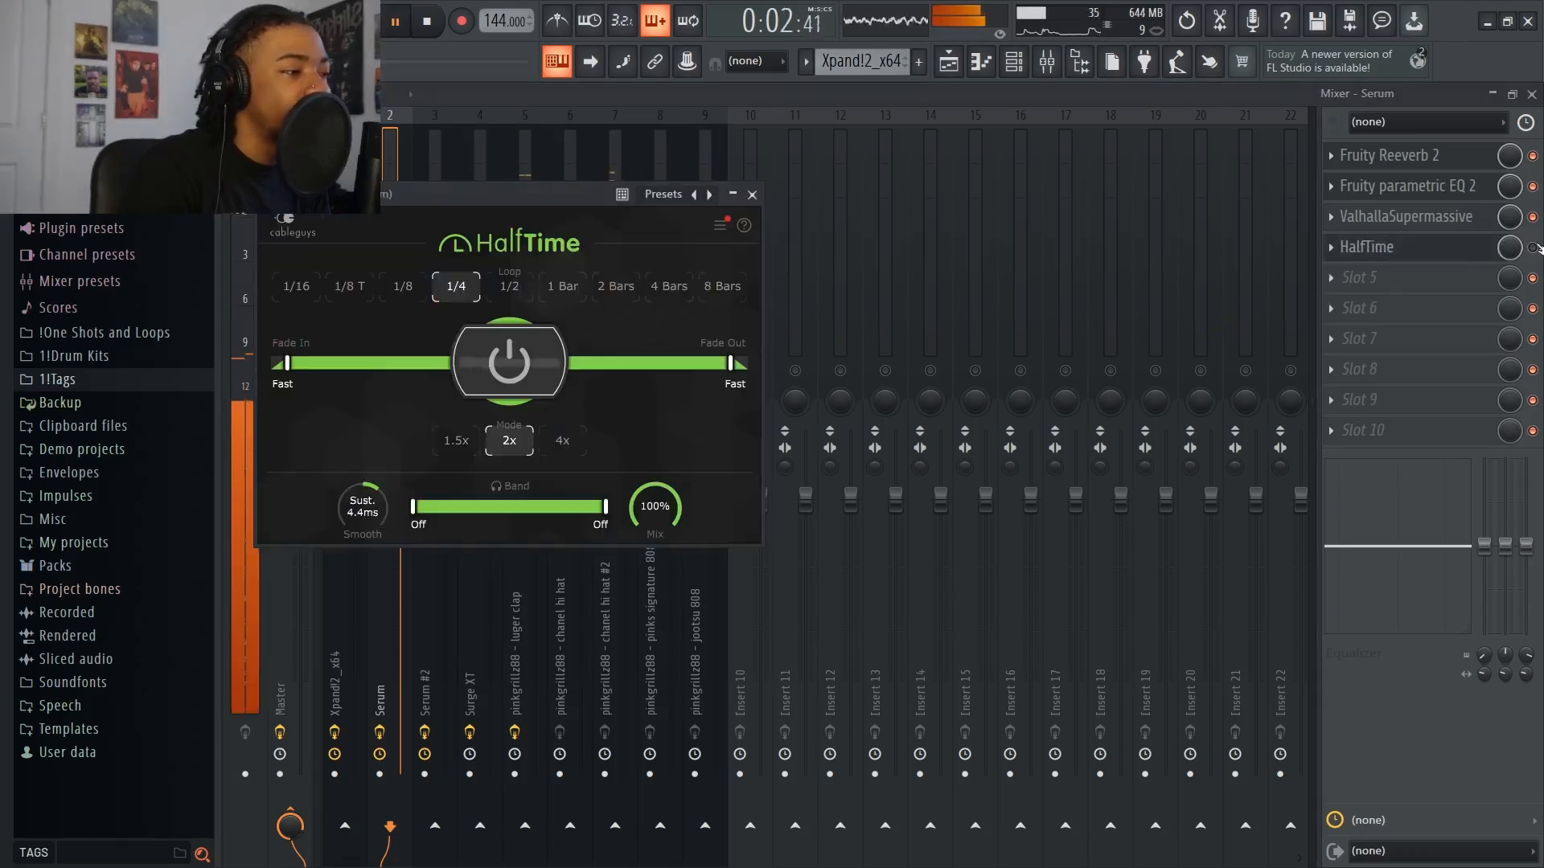
click(1371, 248)
click(1371, 247)
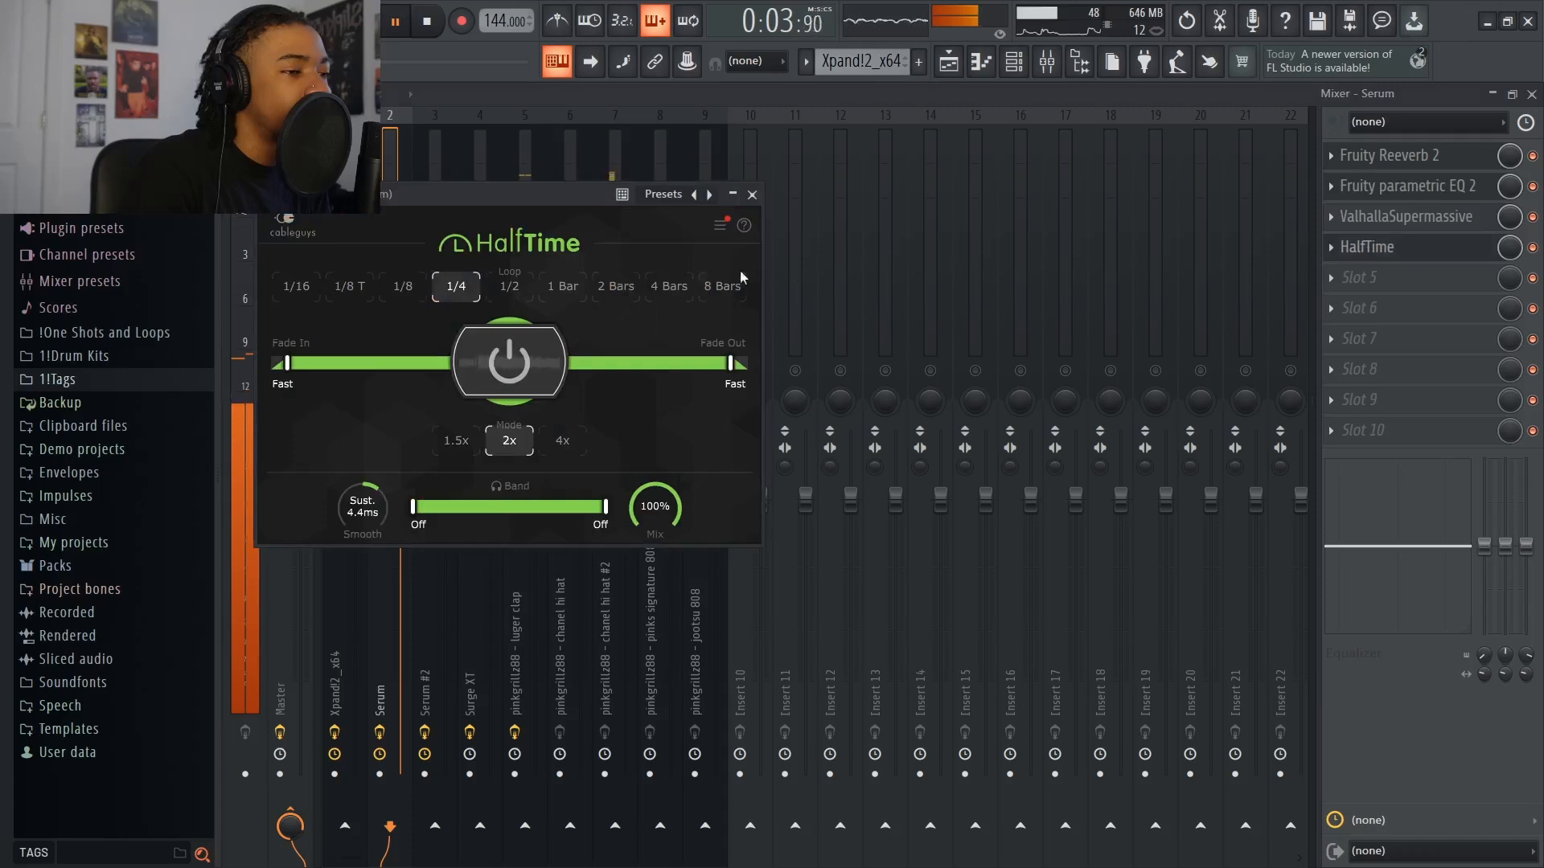
Audition HalfTime on the Serum track with loop lengths of 1/8, 1/2 and 1/4, ending on 1/8
click(403, 287)
click(516, 297)
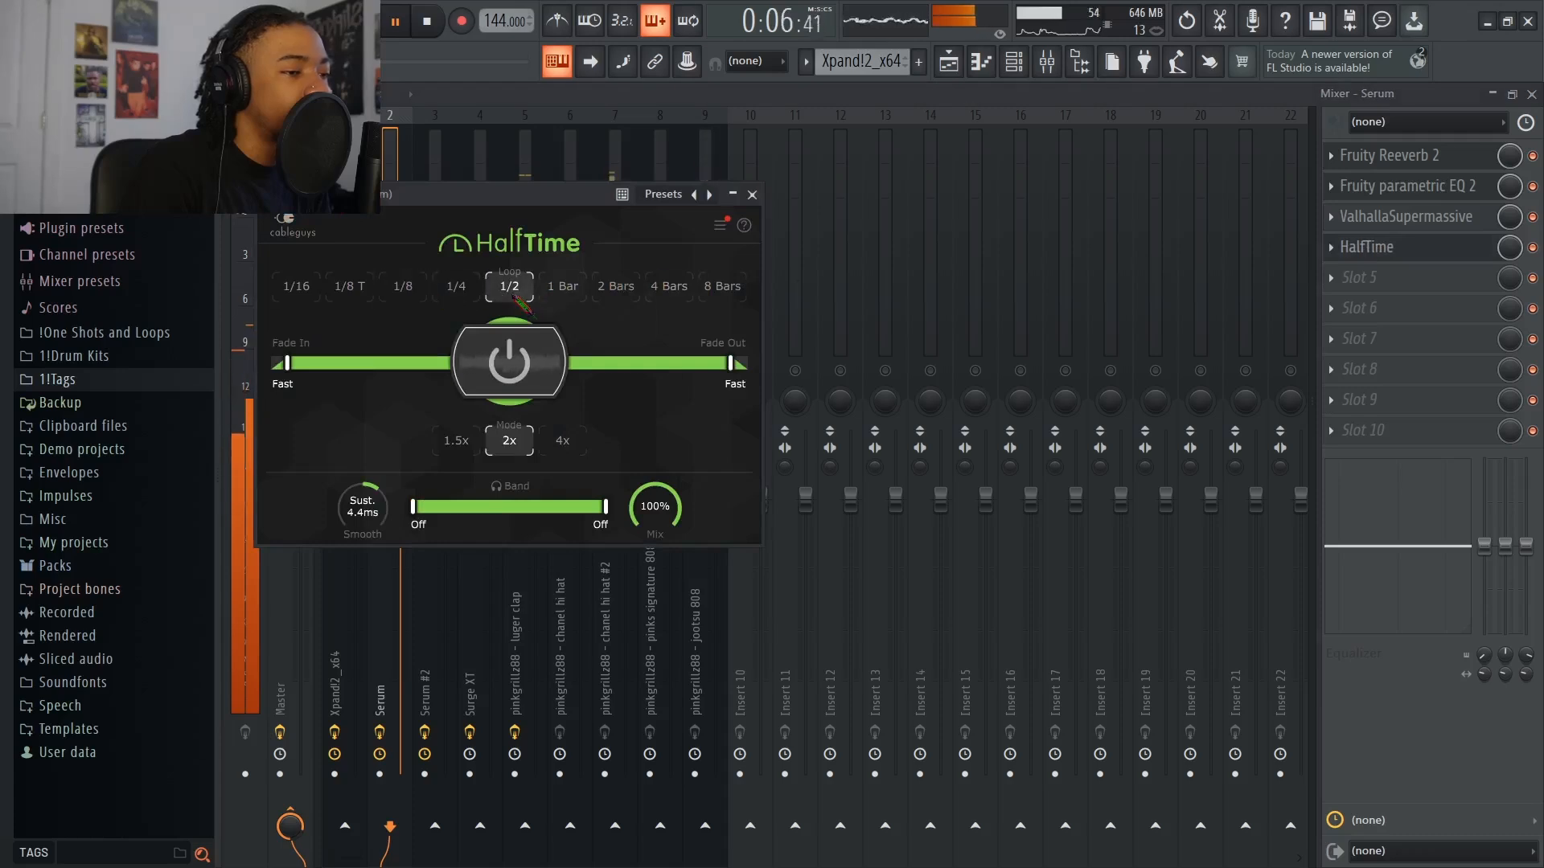
click(457, 291)
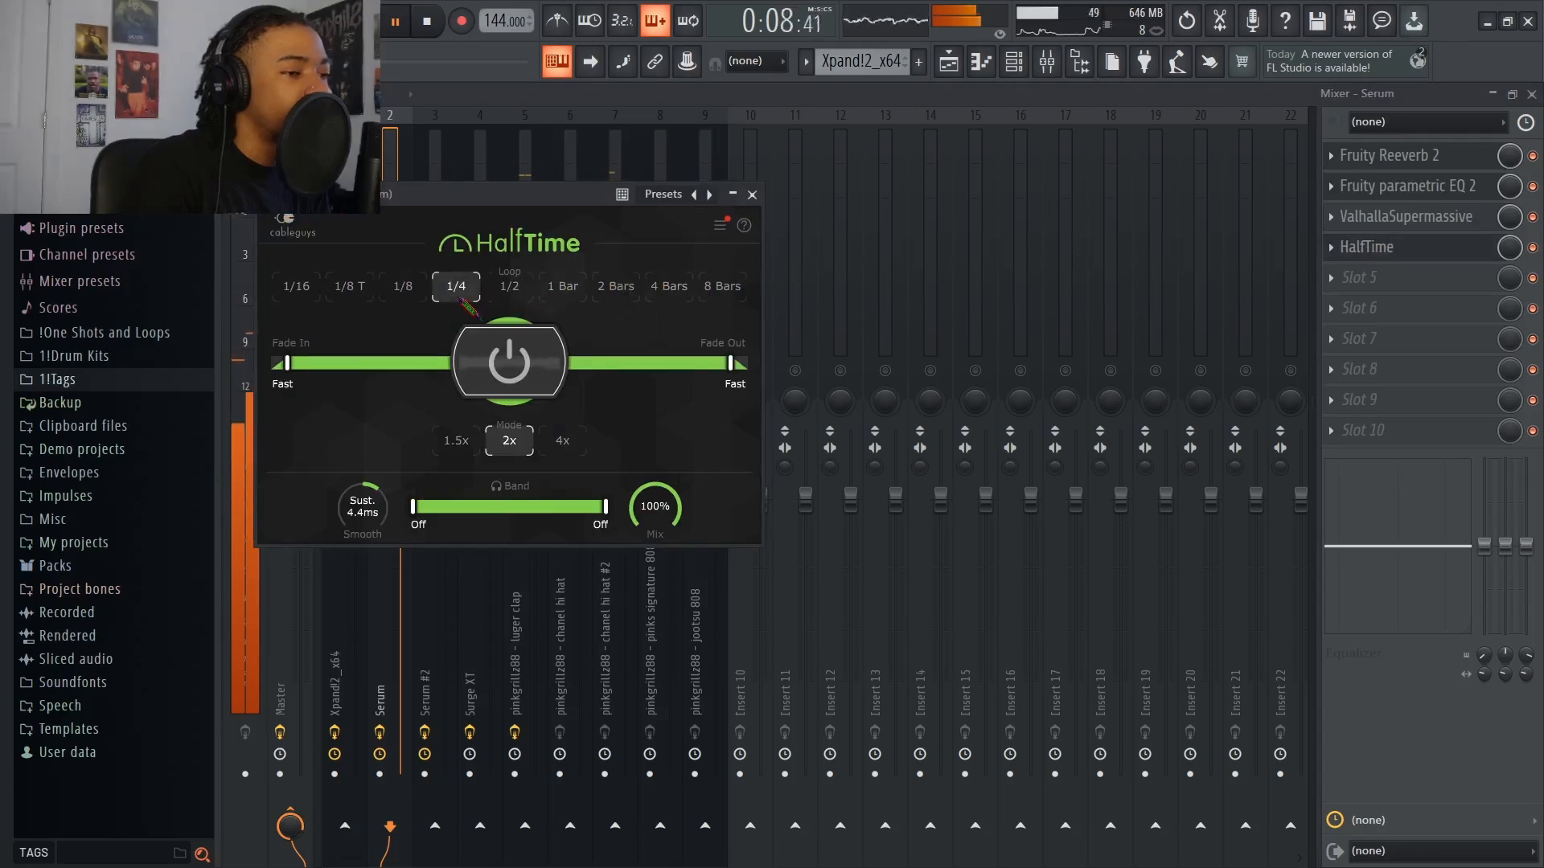
click(407, 293)
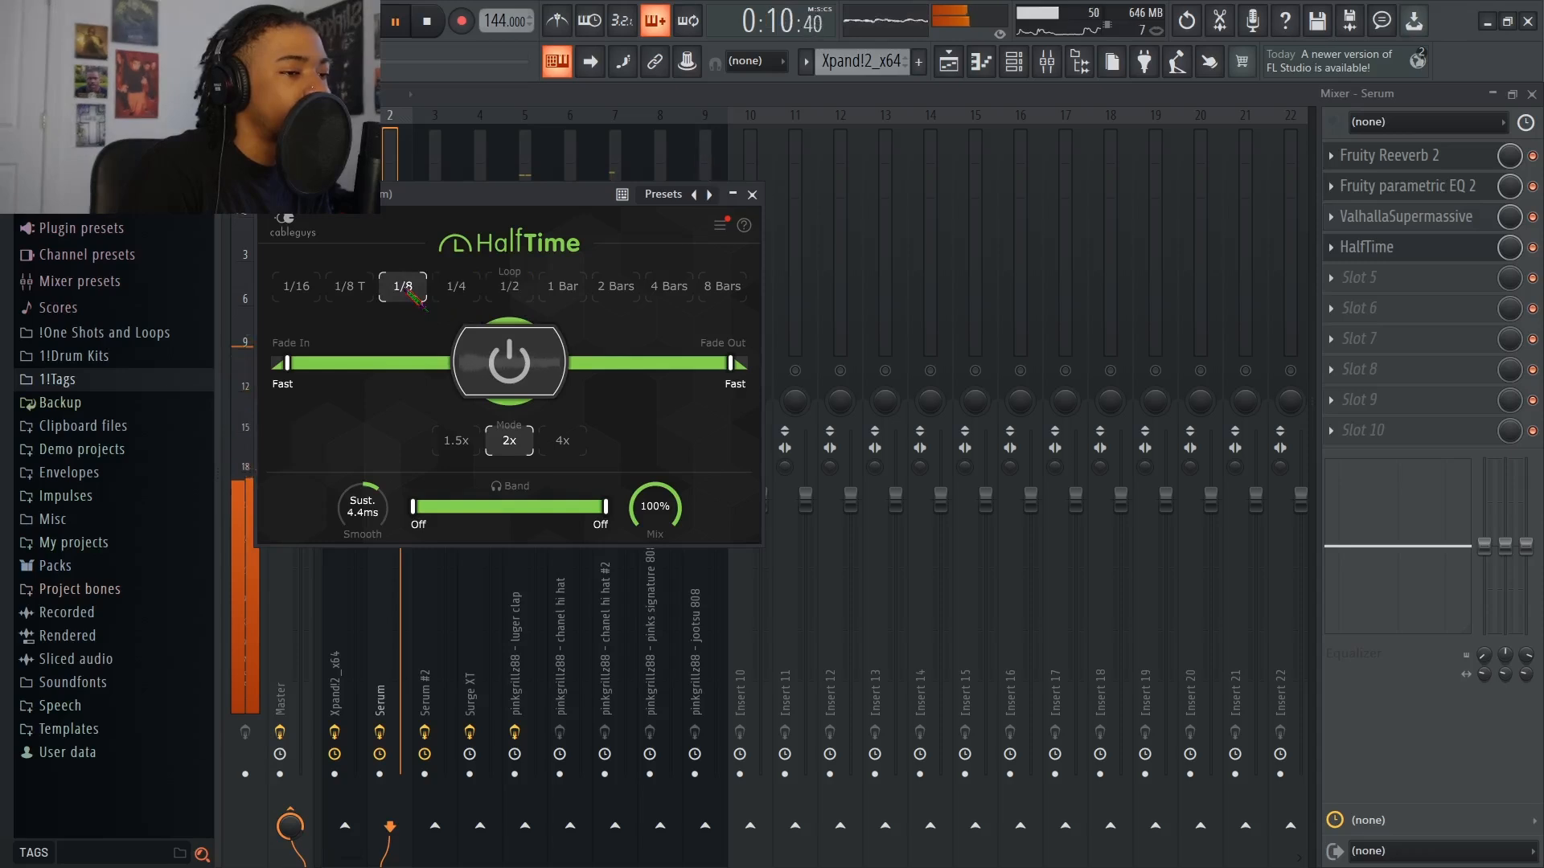
click(733, 194)
click(733, 194)
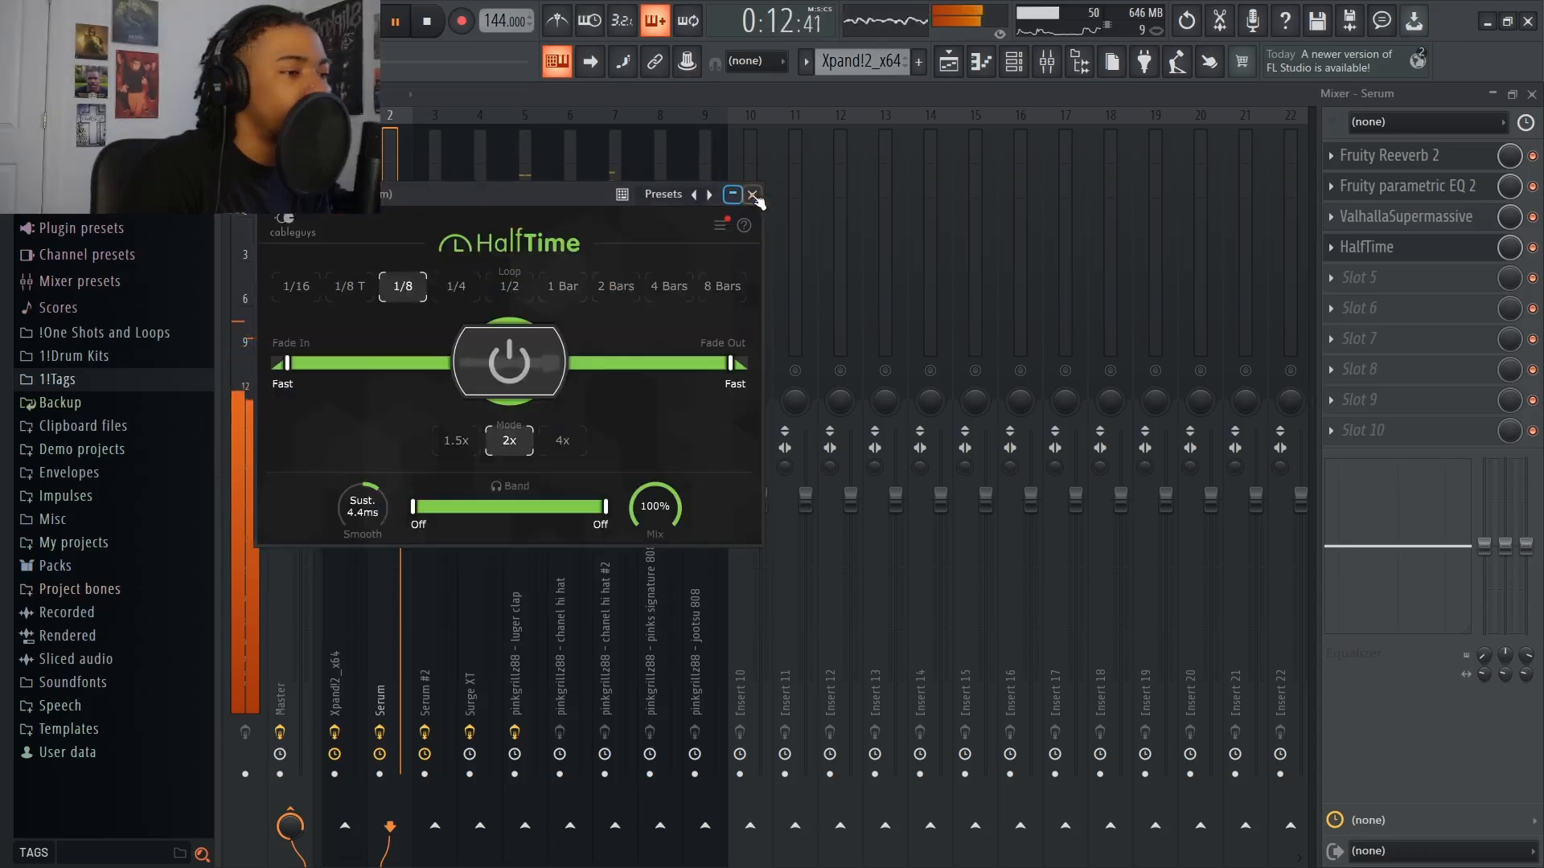
click(752, 196)
Bypass HalfTime on the Serum track, stop playback and delete HalfTime from its slot
click(1533, 247)
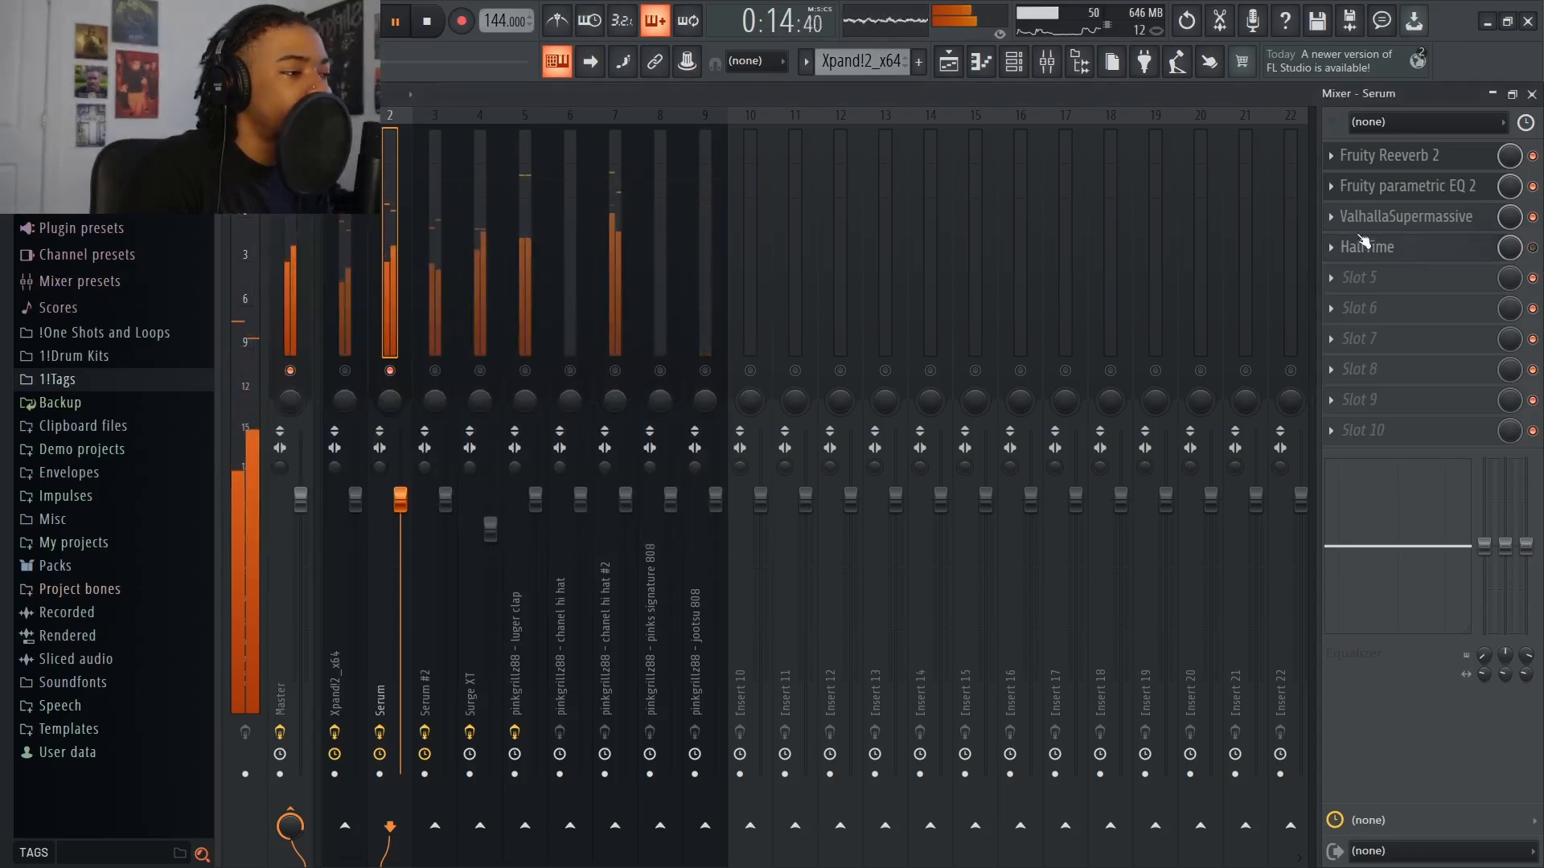
key(space)
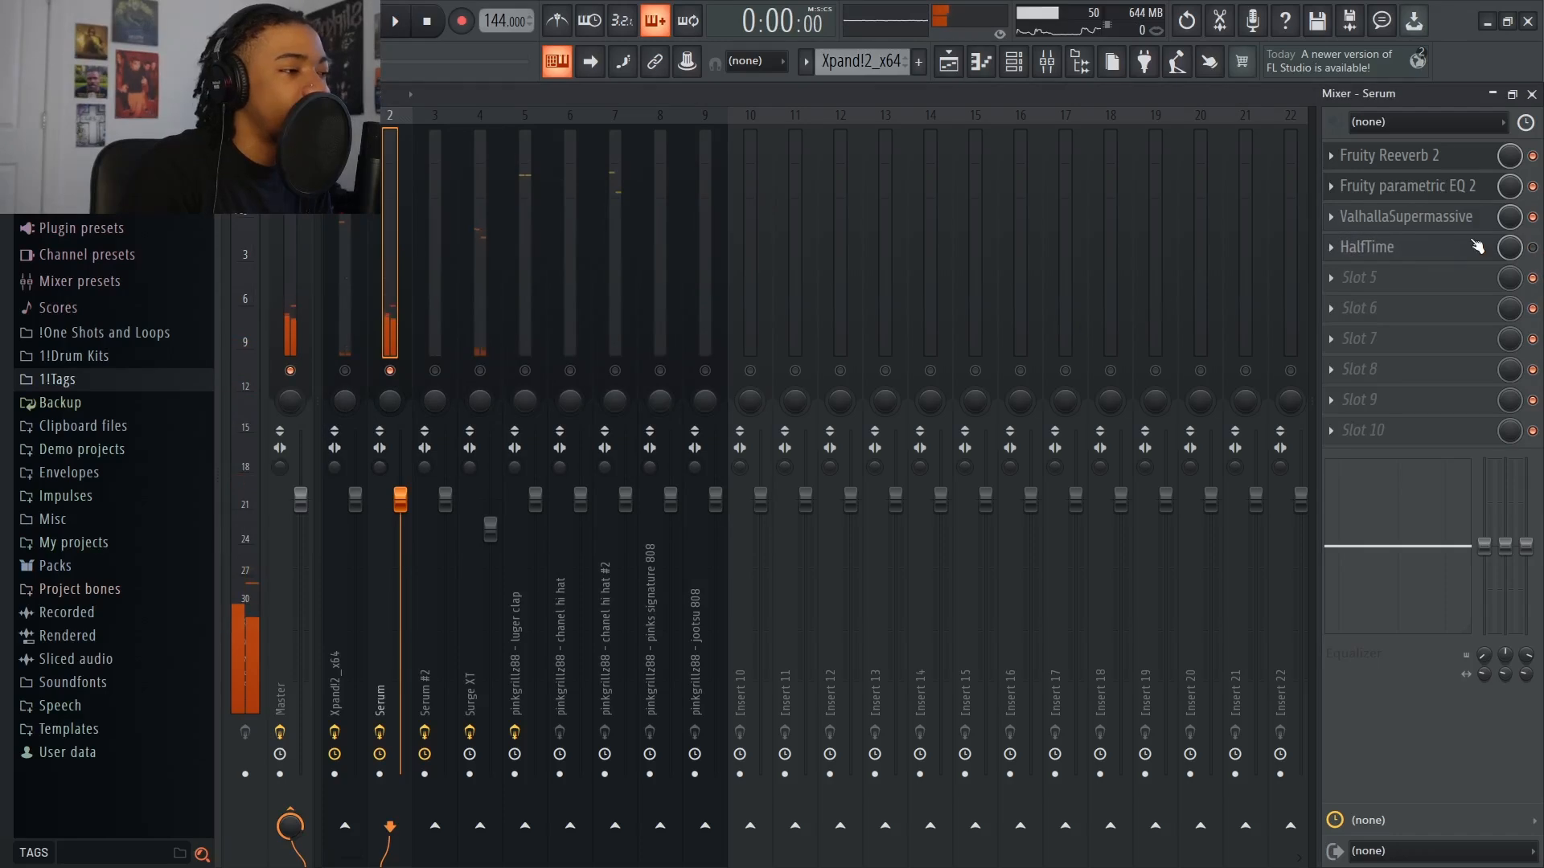
click(1333, 247)
click(1344, 288)
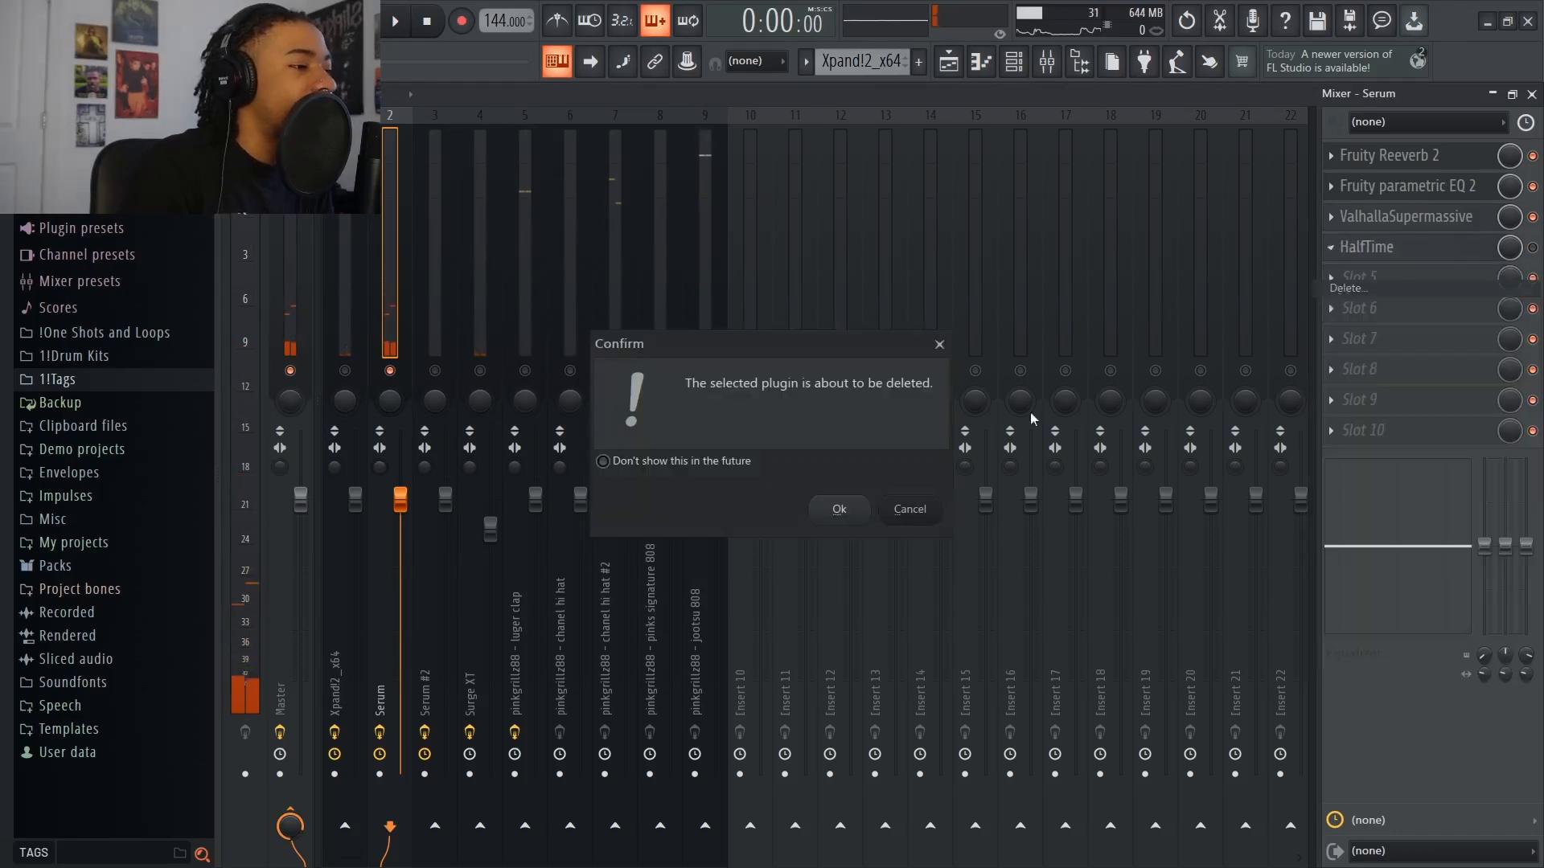
click(833, 508)
Load ValhallaSupermassive in the first effect slot of Insert 10
click(713, 399)
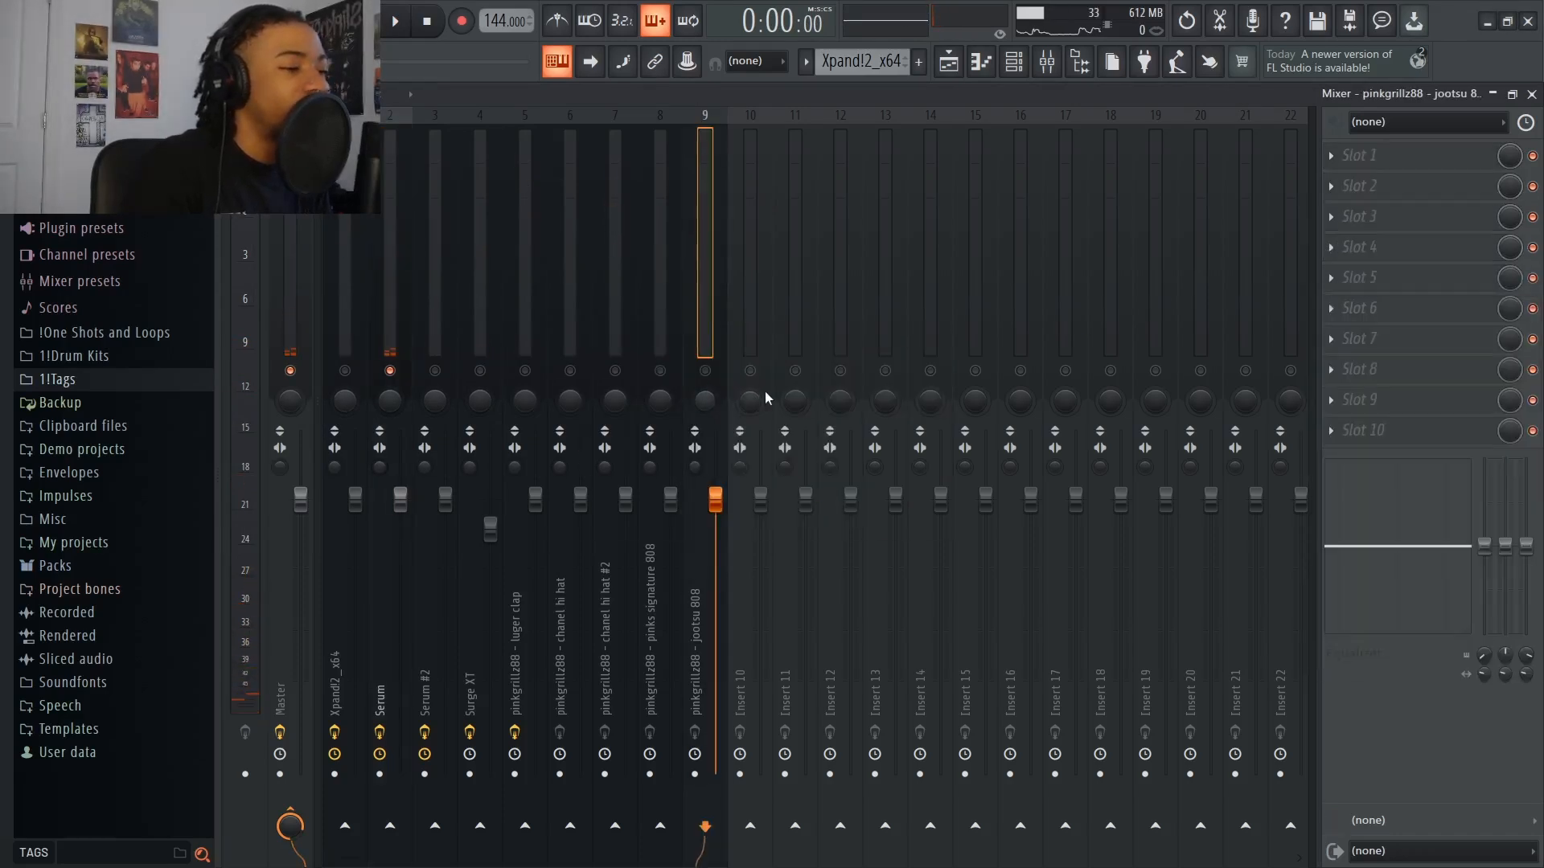
click(758, 392)
click(1323, 156)
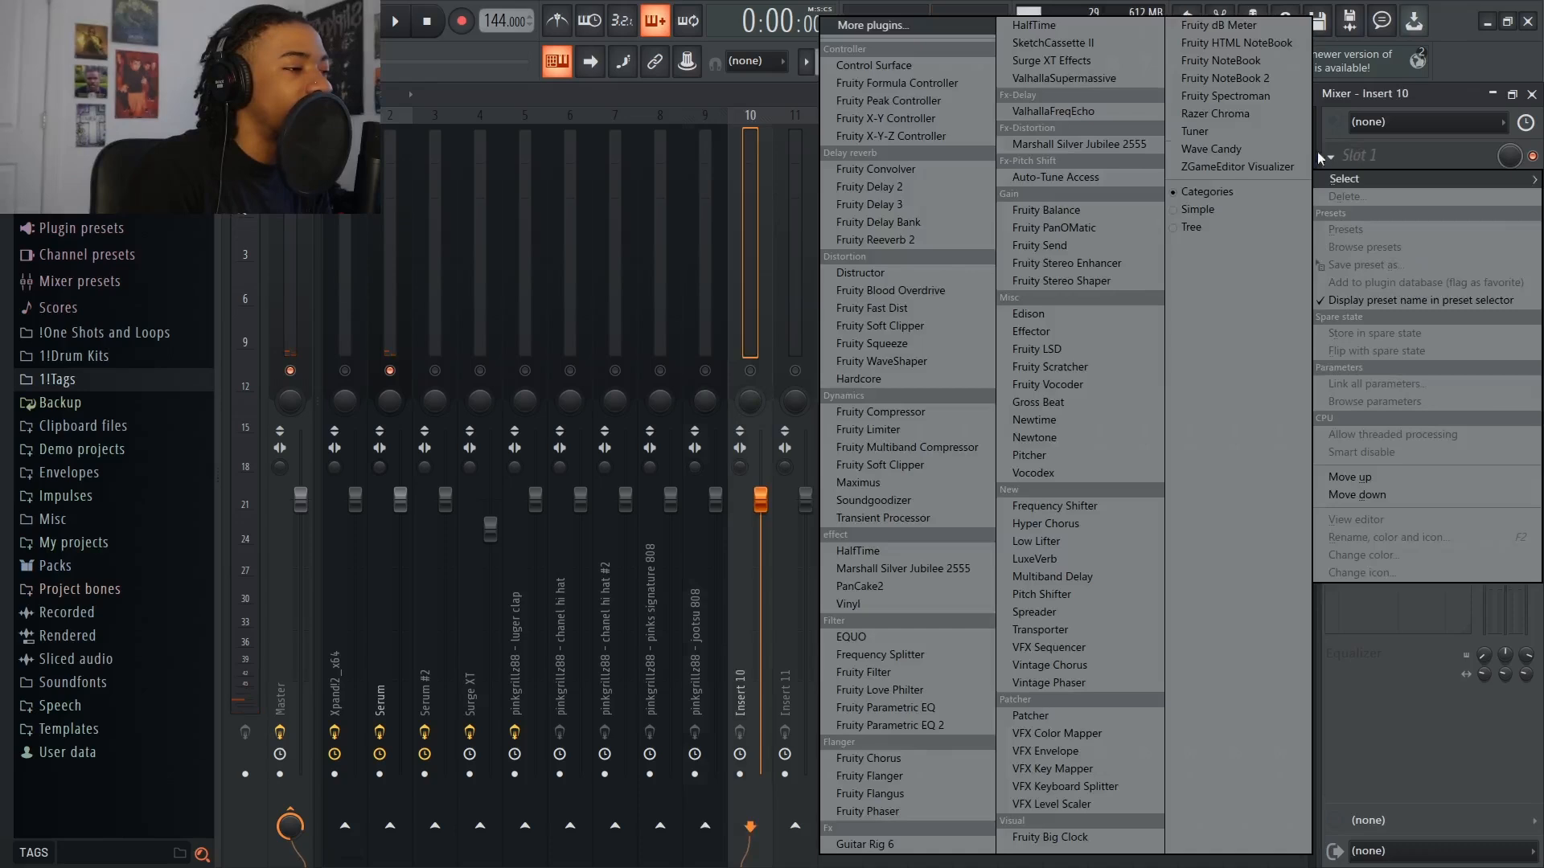
click(1021, 80)
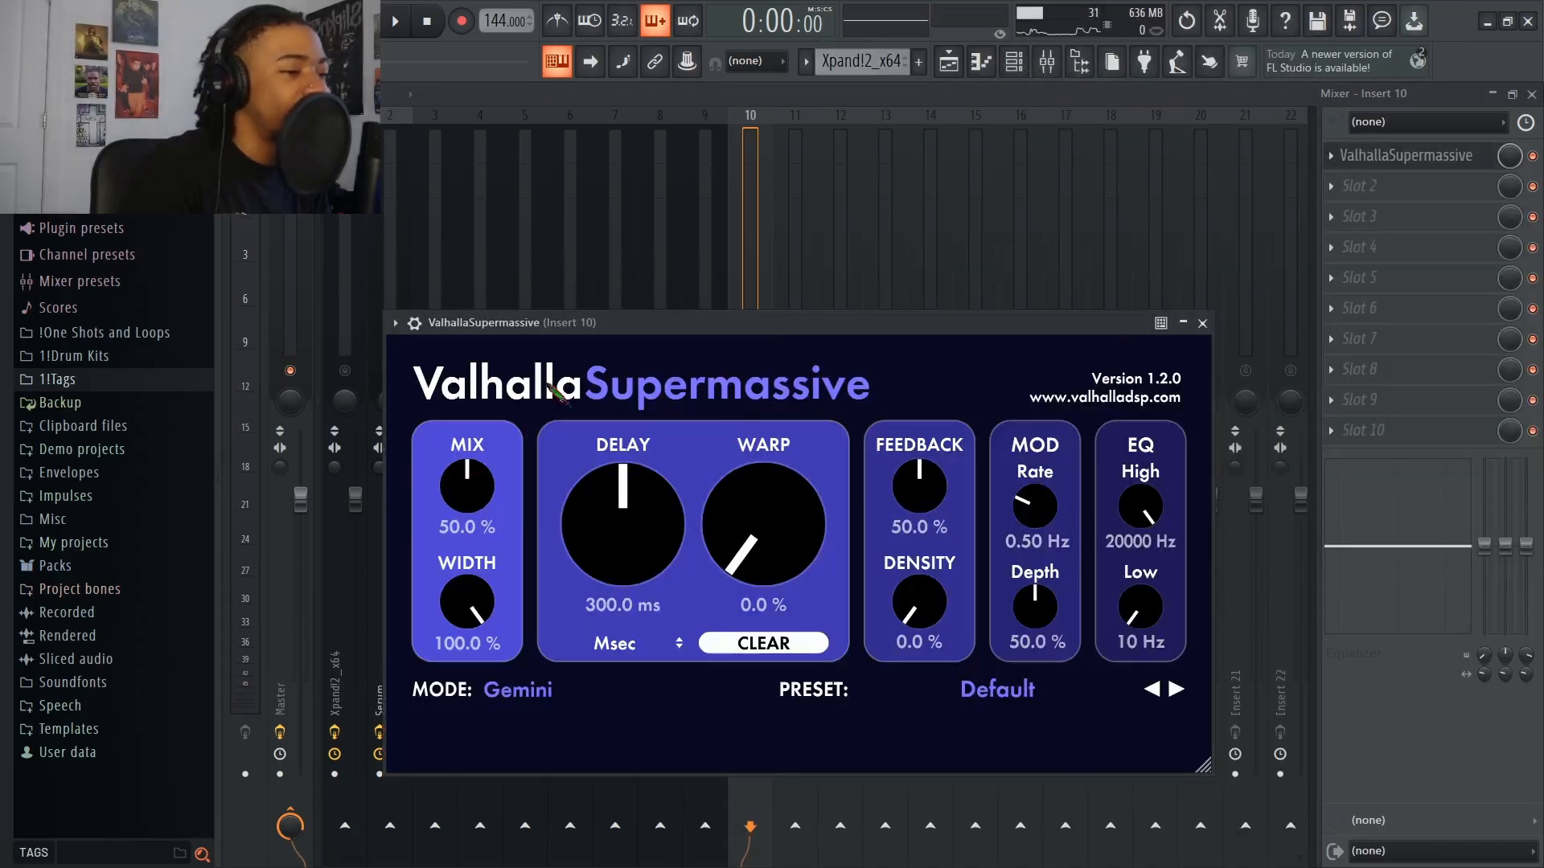
click(1203, 324)
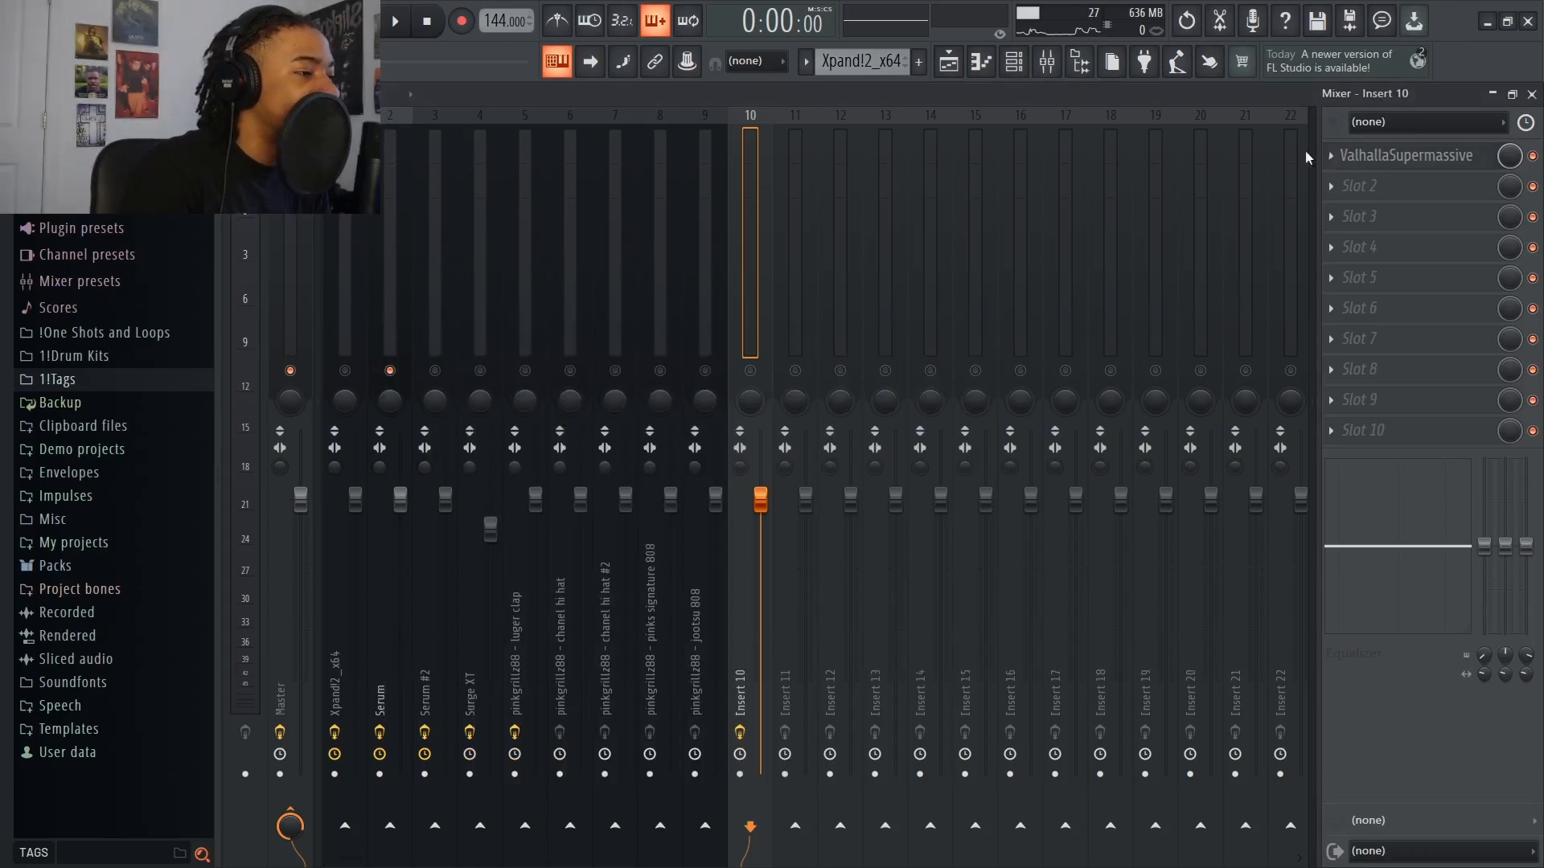
Switch ValhallaSupermassive on Insert 10 to the Carousel preset and put its settings away
click(1359, 156)
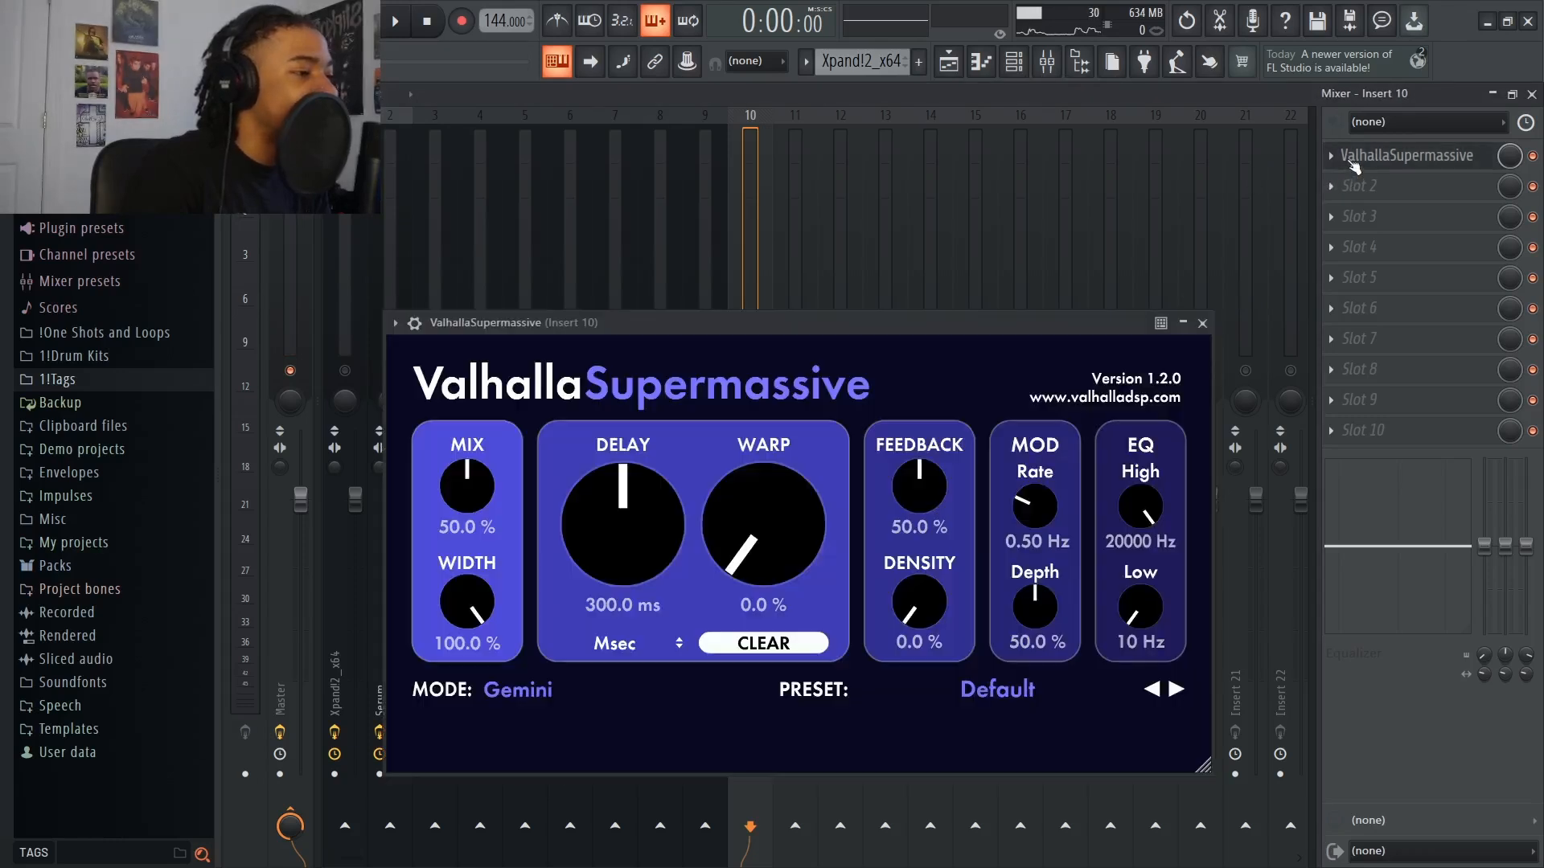
click(1177, 689)
click(1177, 689)
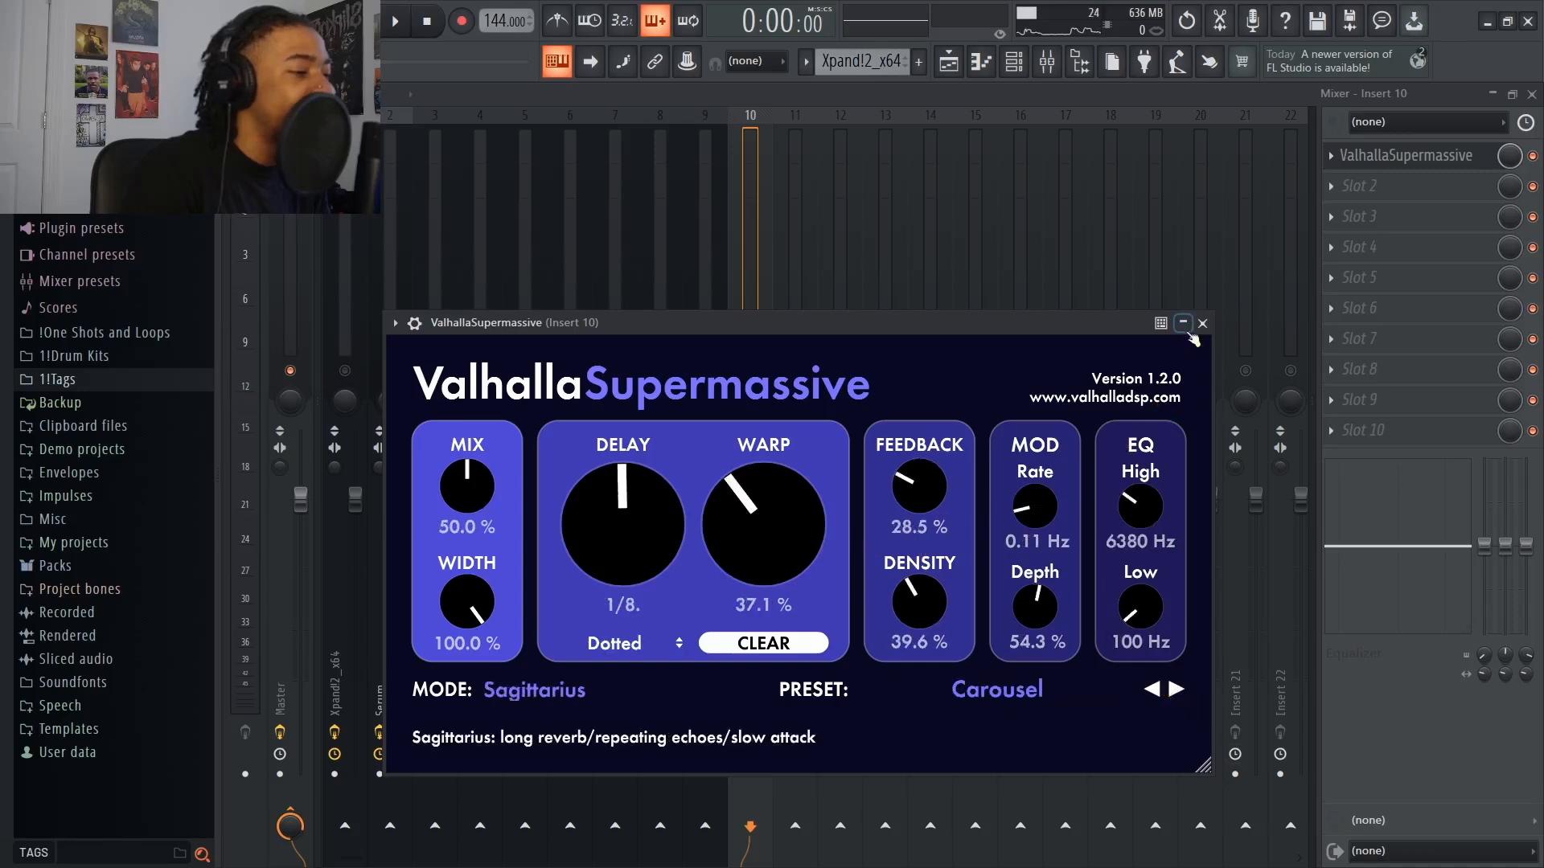
click(1183, 323)
Examine the settings of the Fruity soft clipper on the Master track
click(1335, 186)
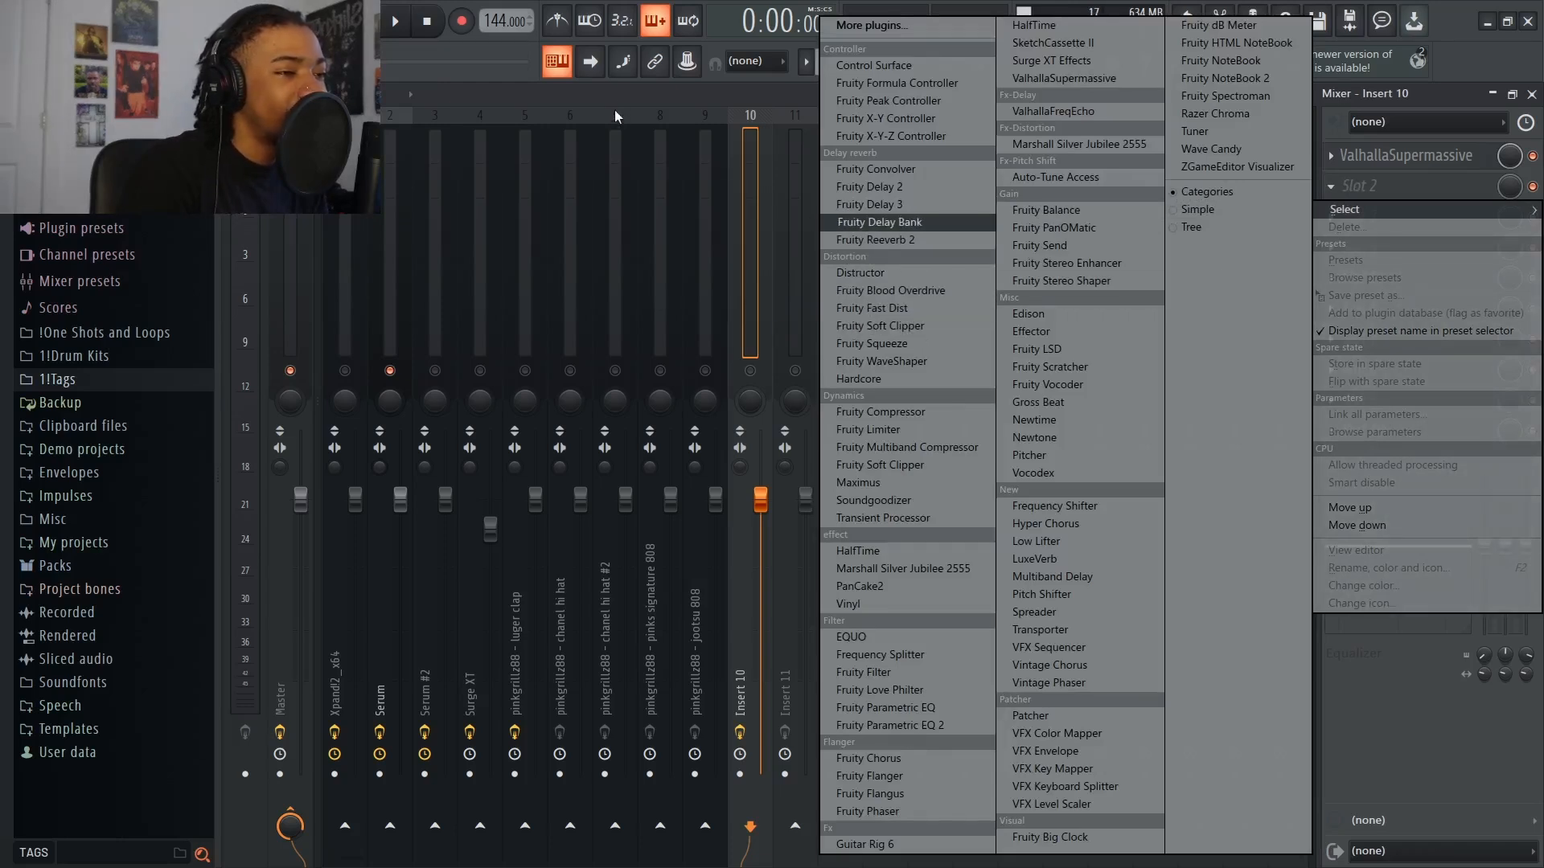
click(358, 299)
click(292, 409)
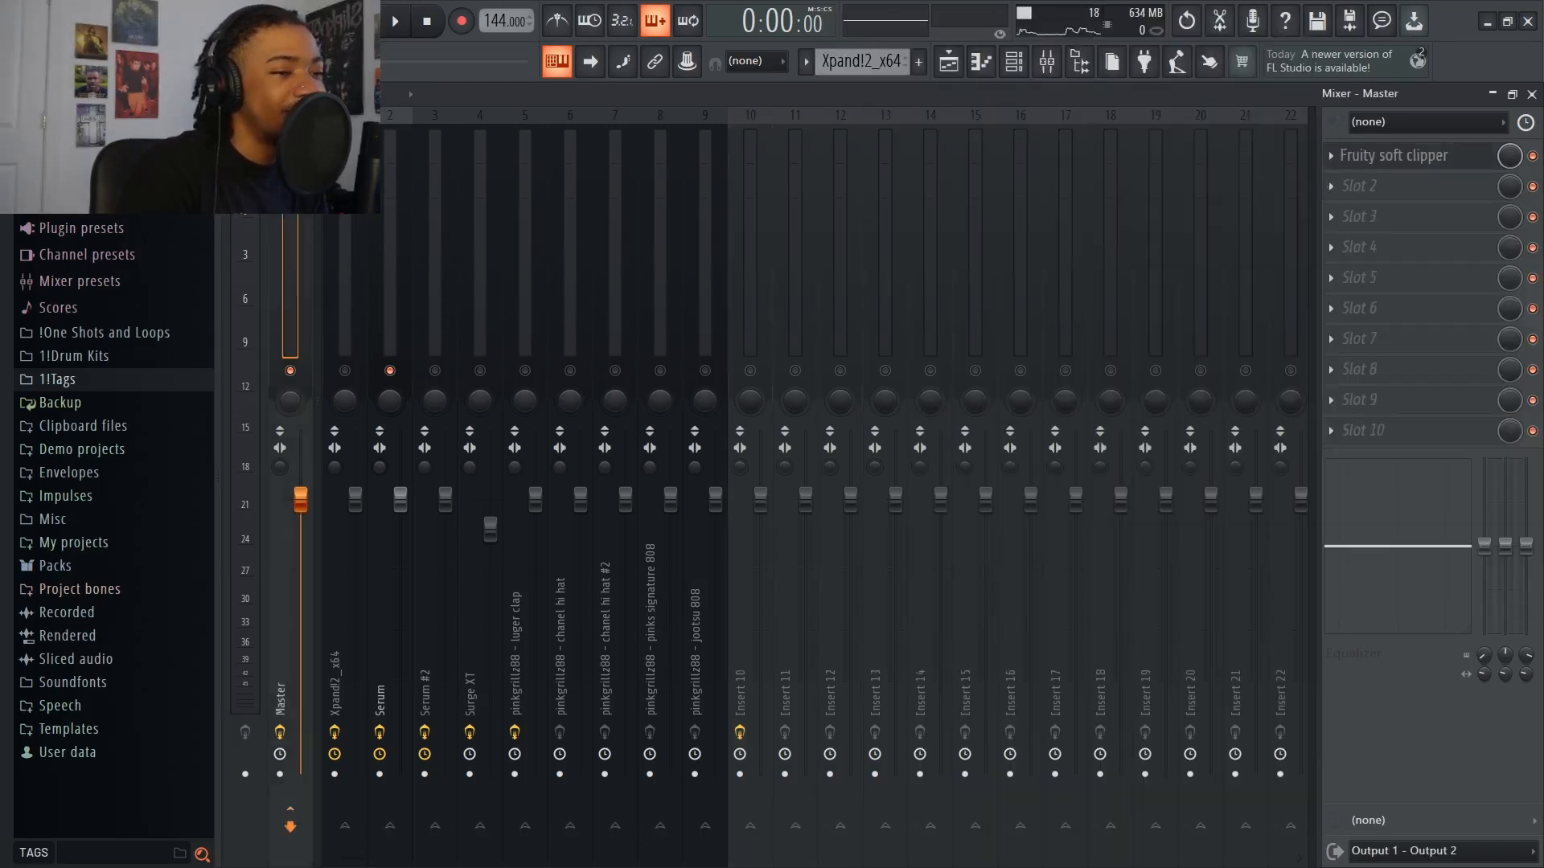
click(1373, 157)
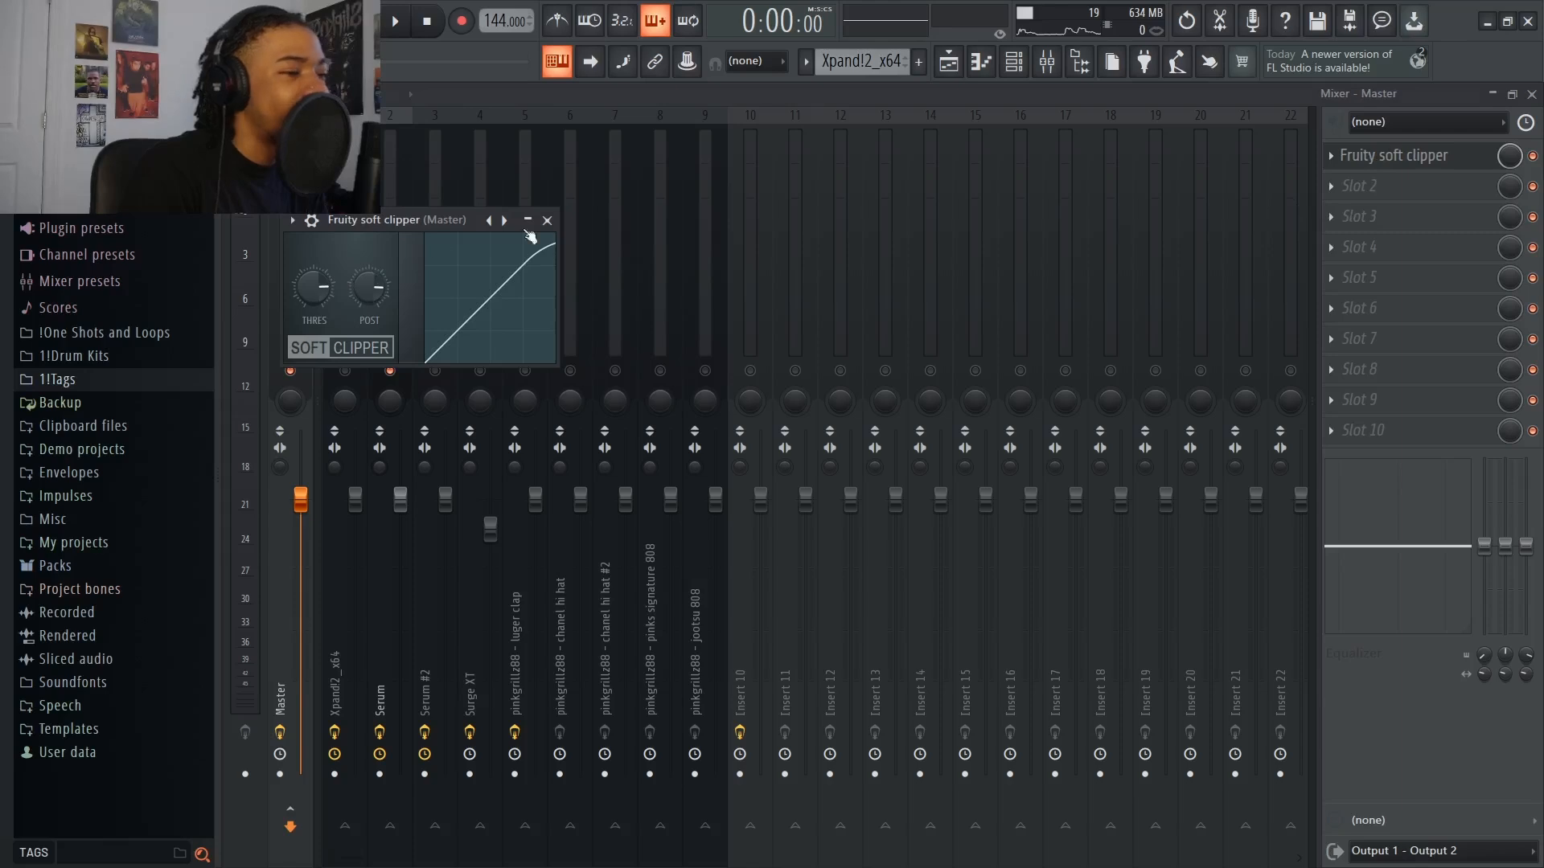
click(546, 221)
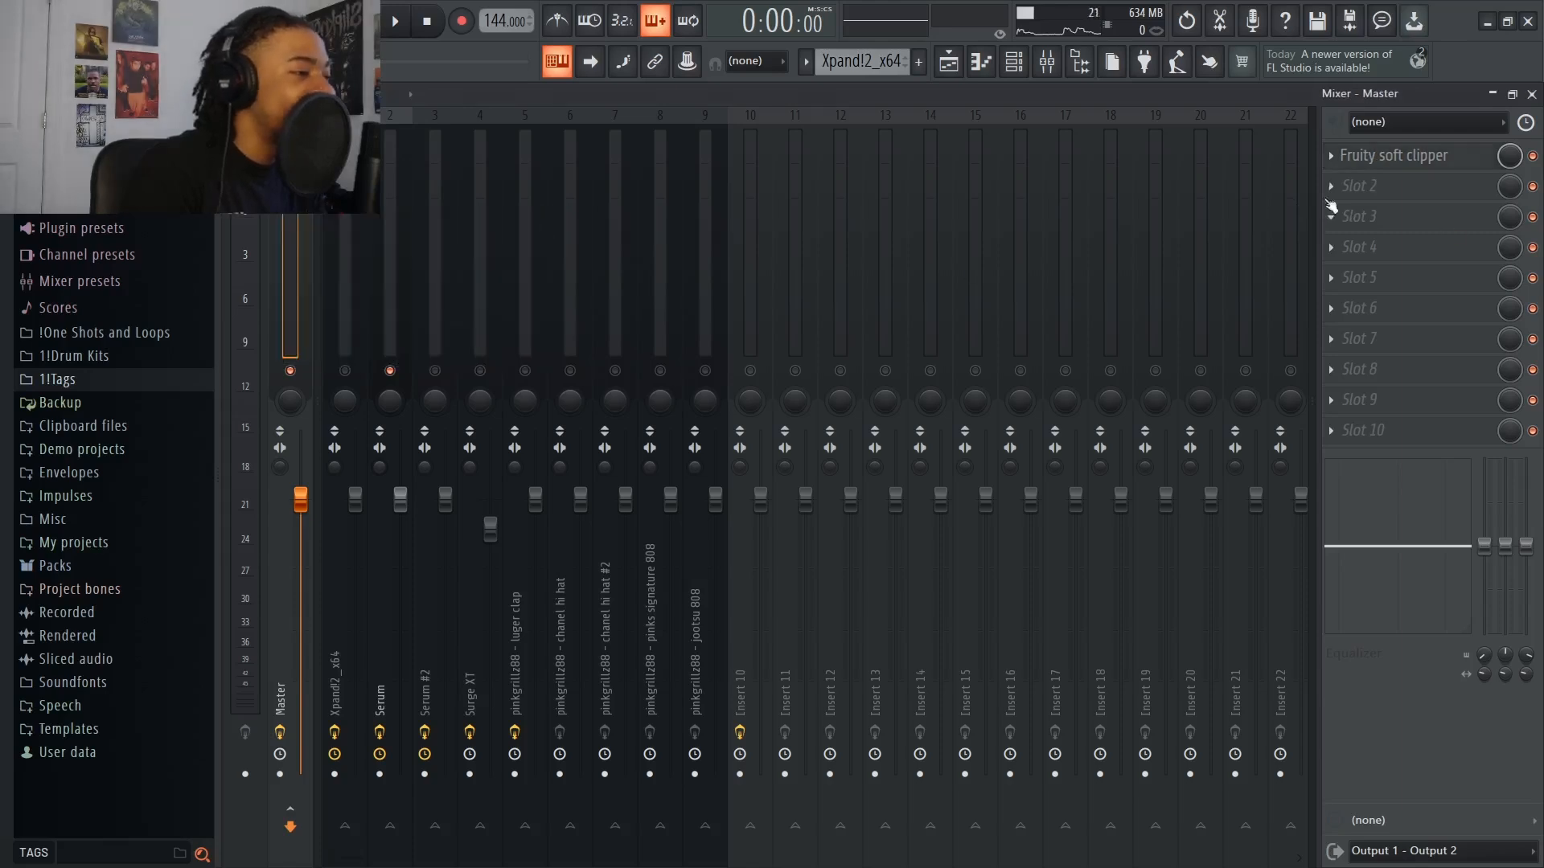
Load PanCake2 in the second effect slot of the luger clap track
click(621, 406)
click(522, 407)
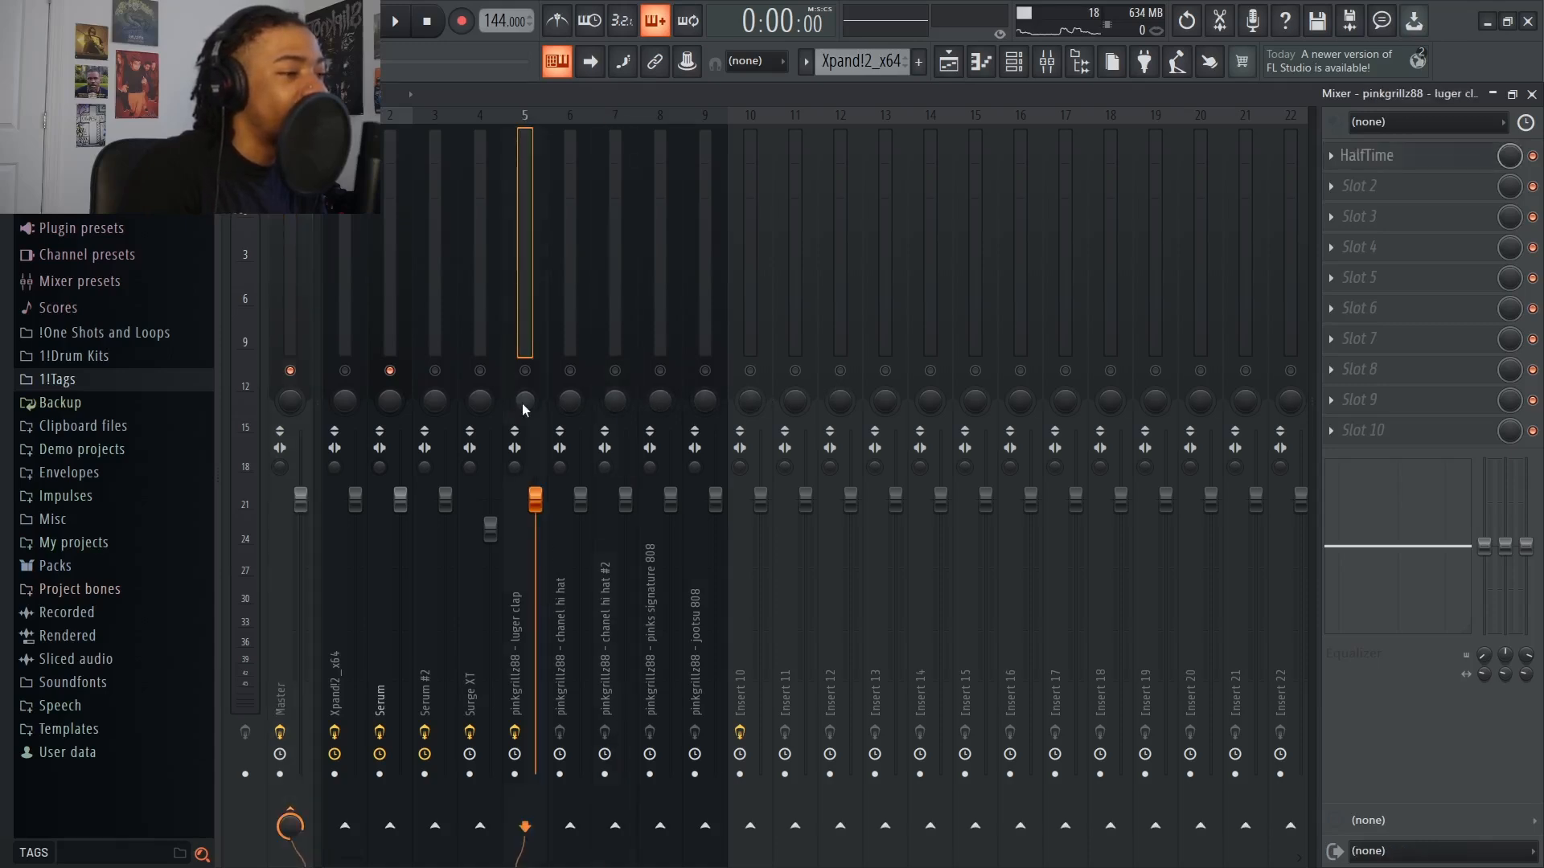
click(1375, 186)
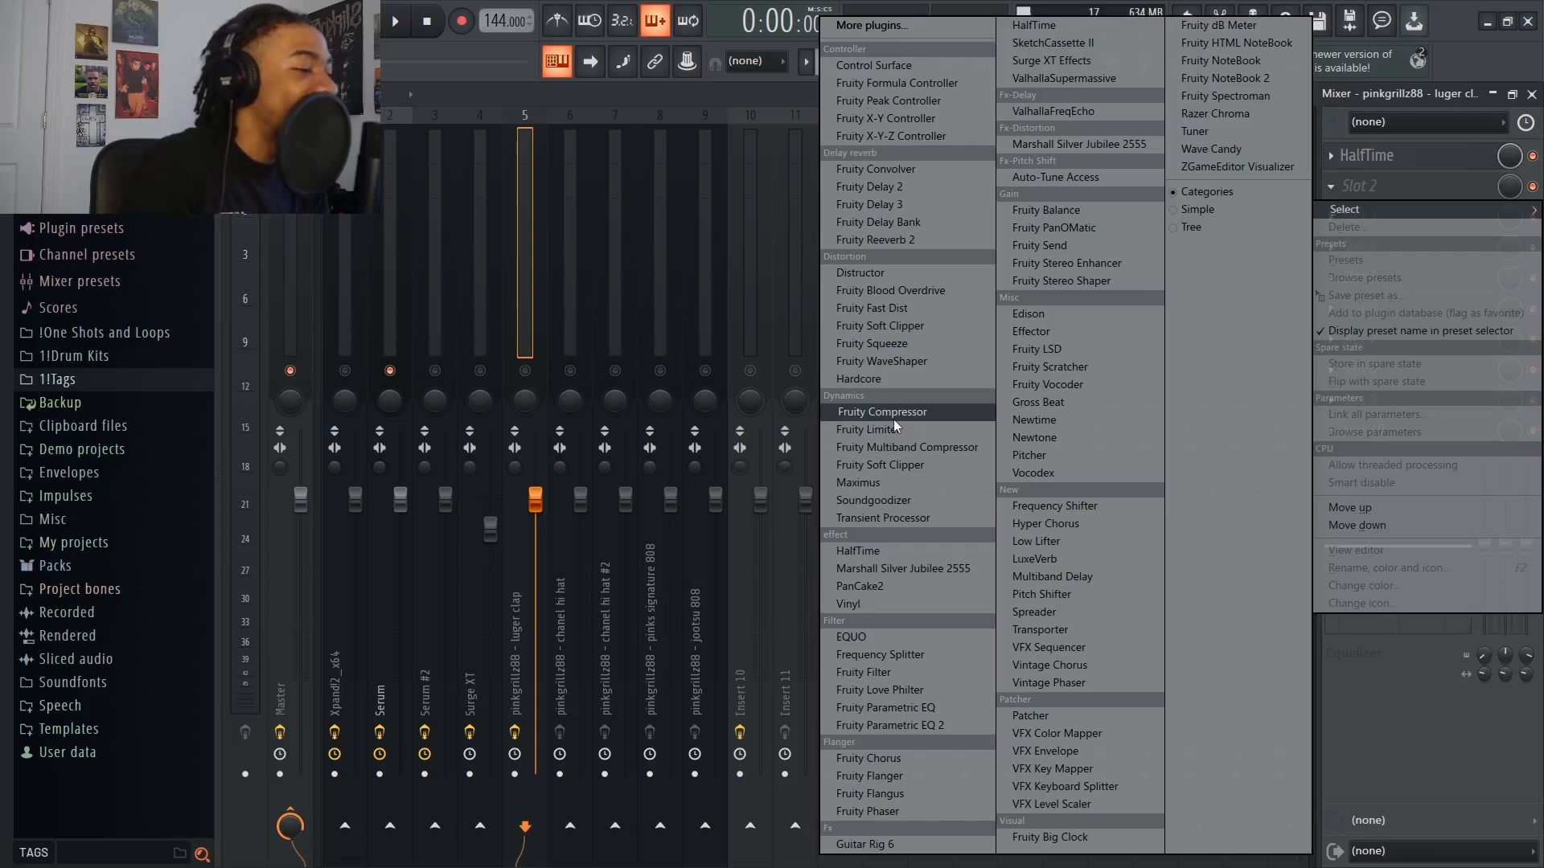
click(900, 584)
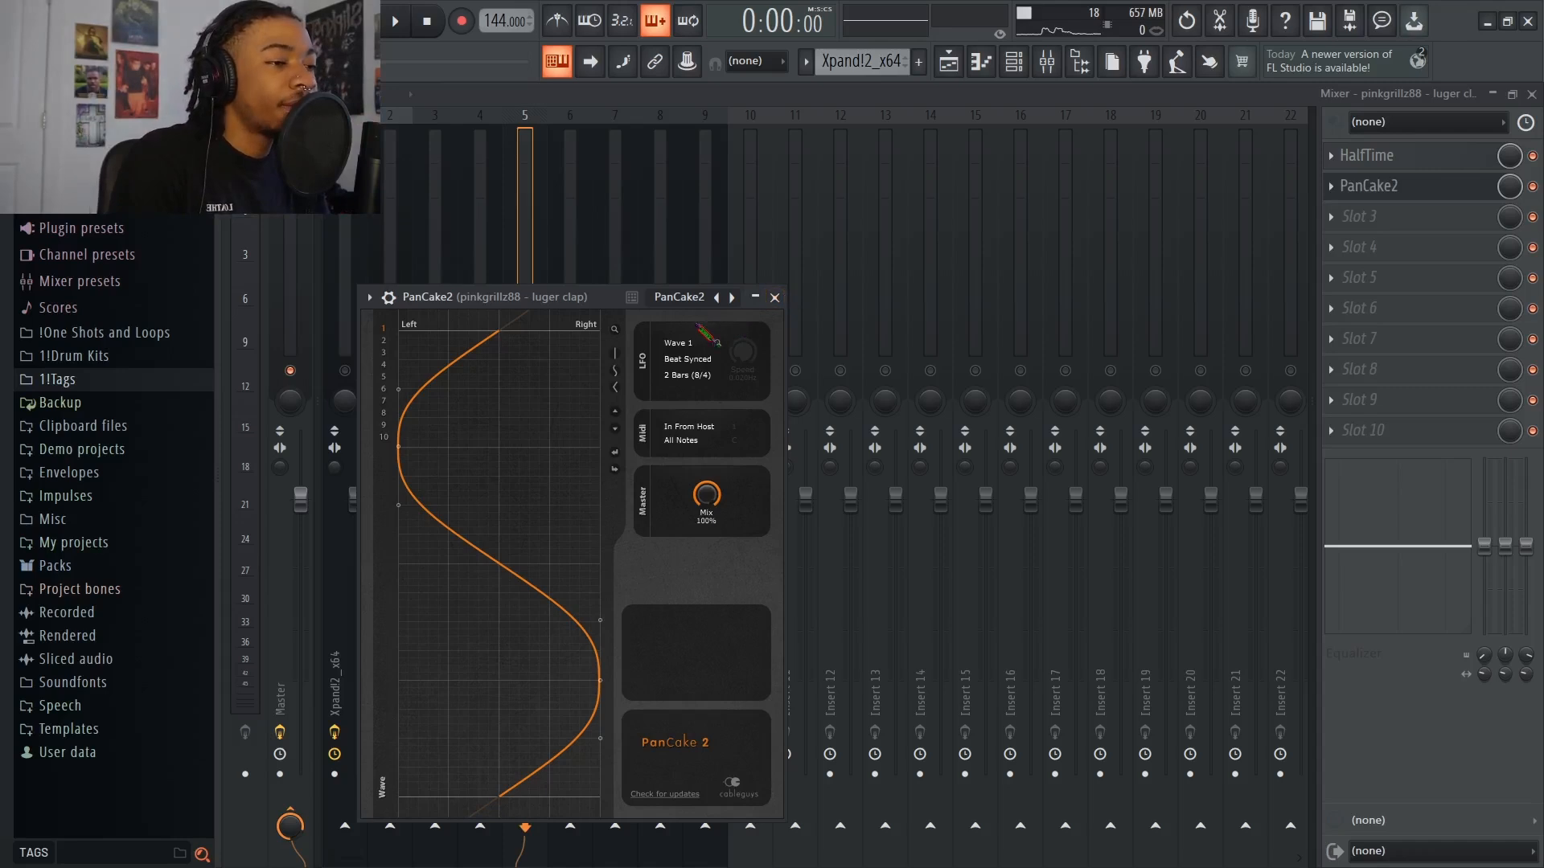
Browse PanCake2 presets on the luger clap track, including Left to Right 2, Fast to Slow and Swoosh, ending on Ryhthm
click(731, 298)
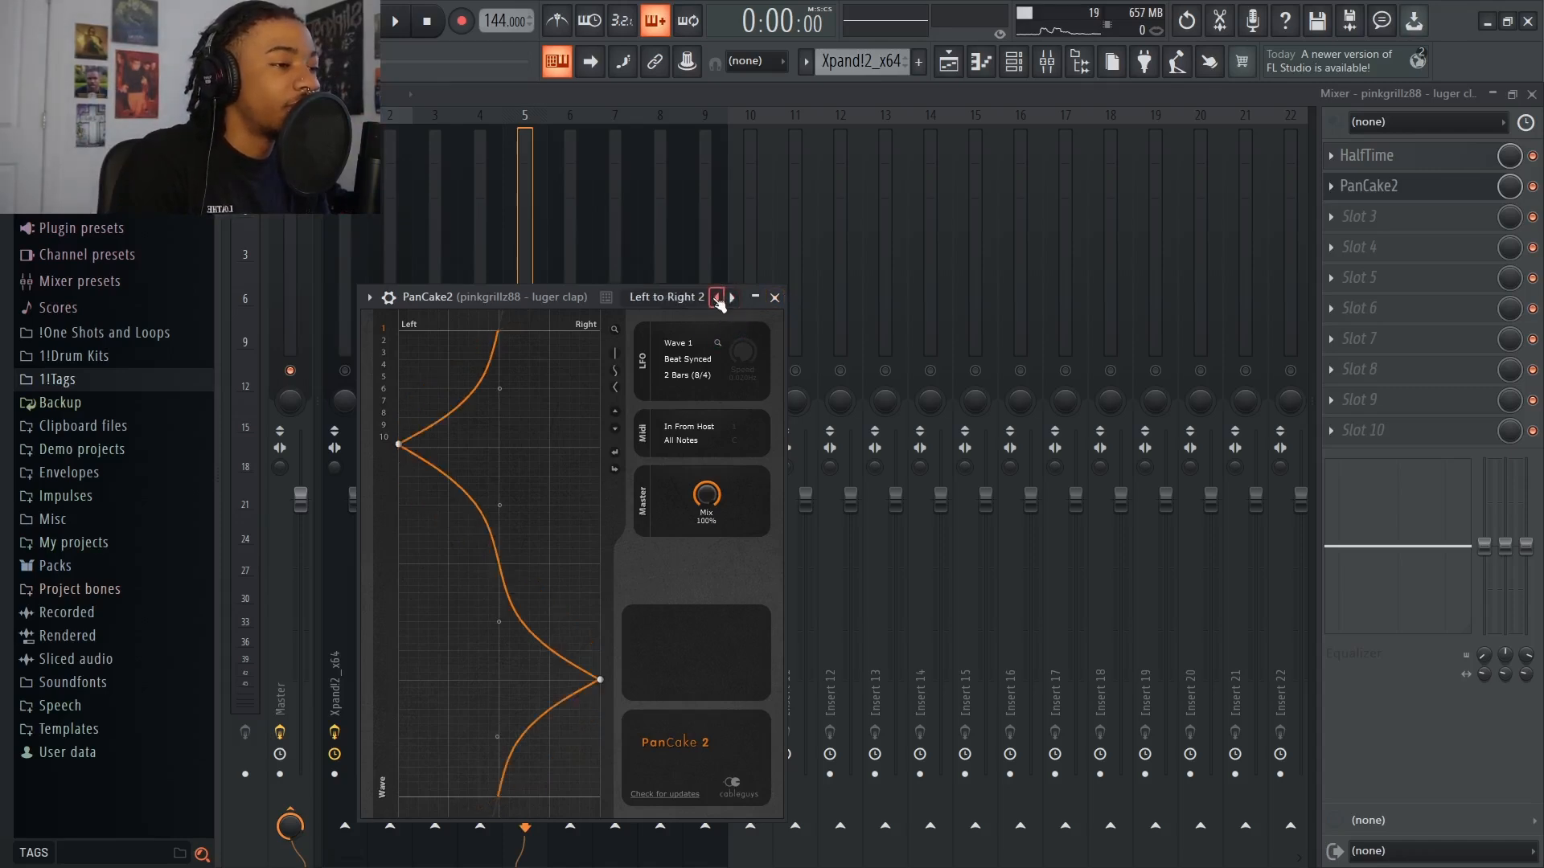
click(667, 298)
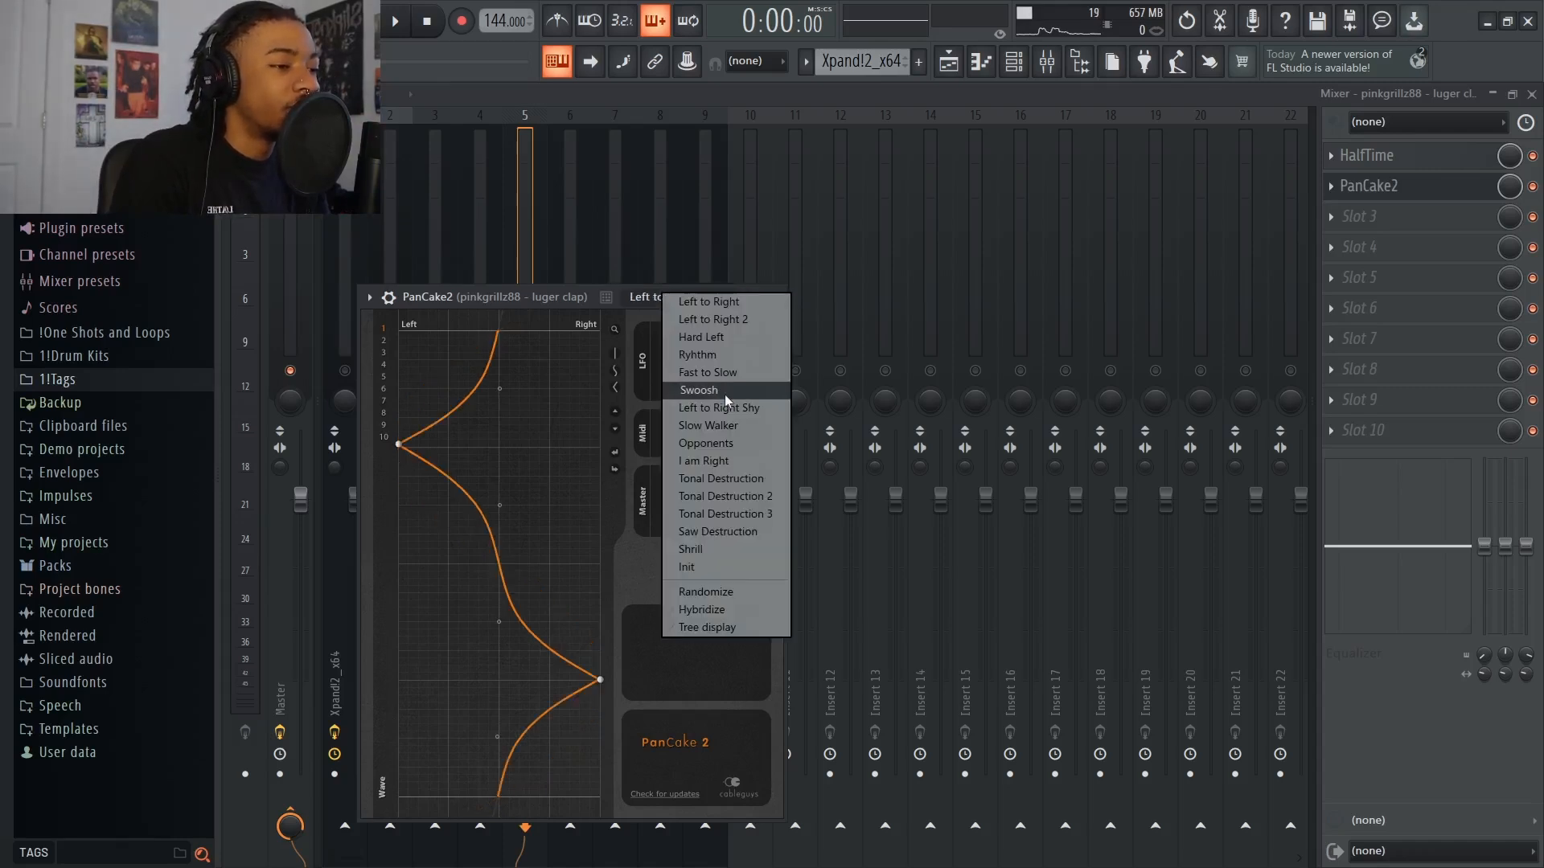
click(725, 378)
click(717, 297)
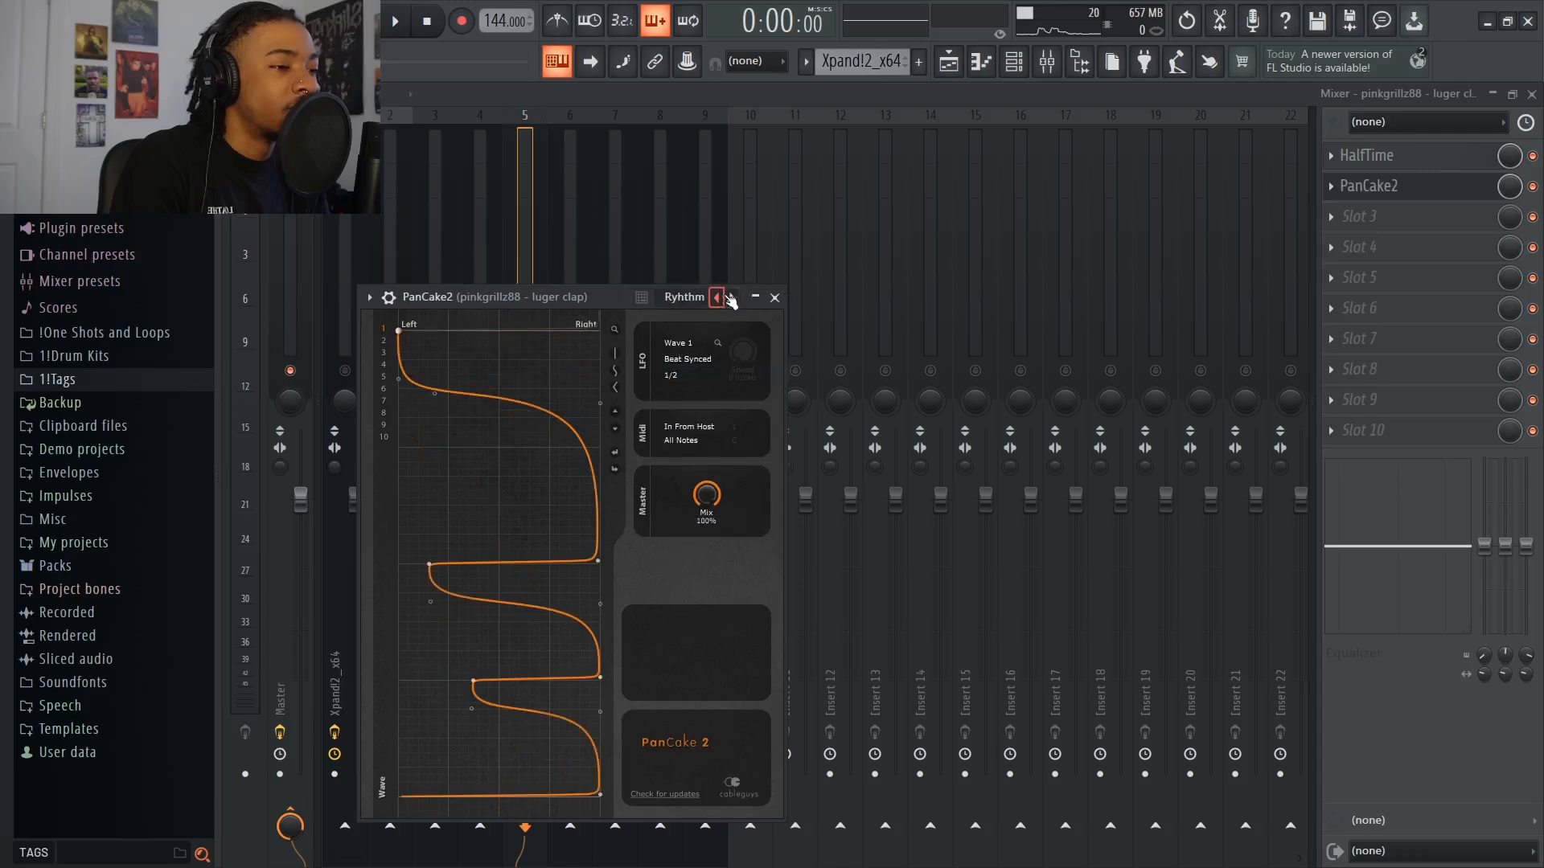
click(732, 298)
click(732, 298)
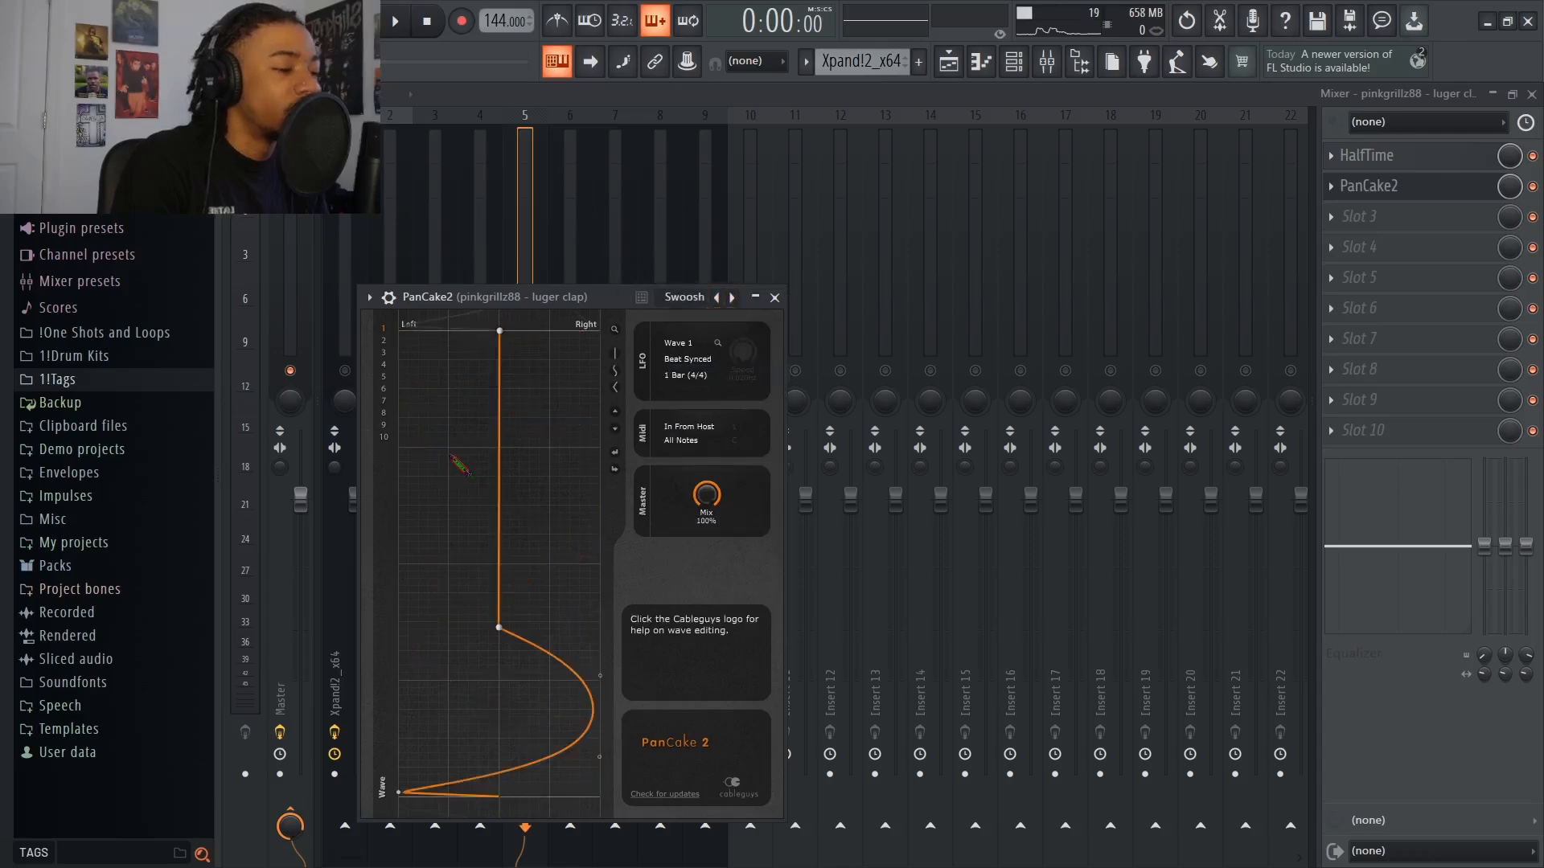
click(717, 298)
click(716, 298)
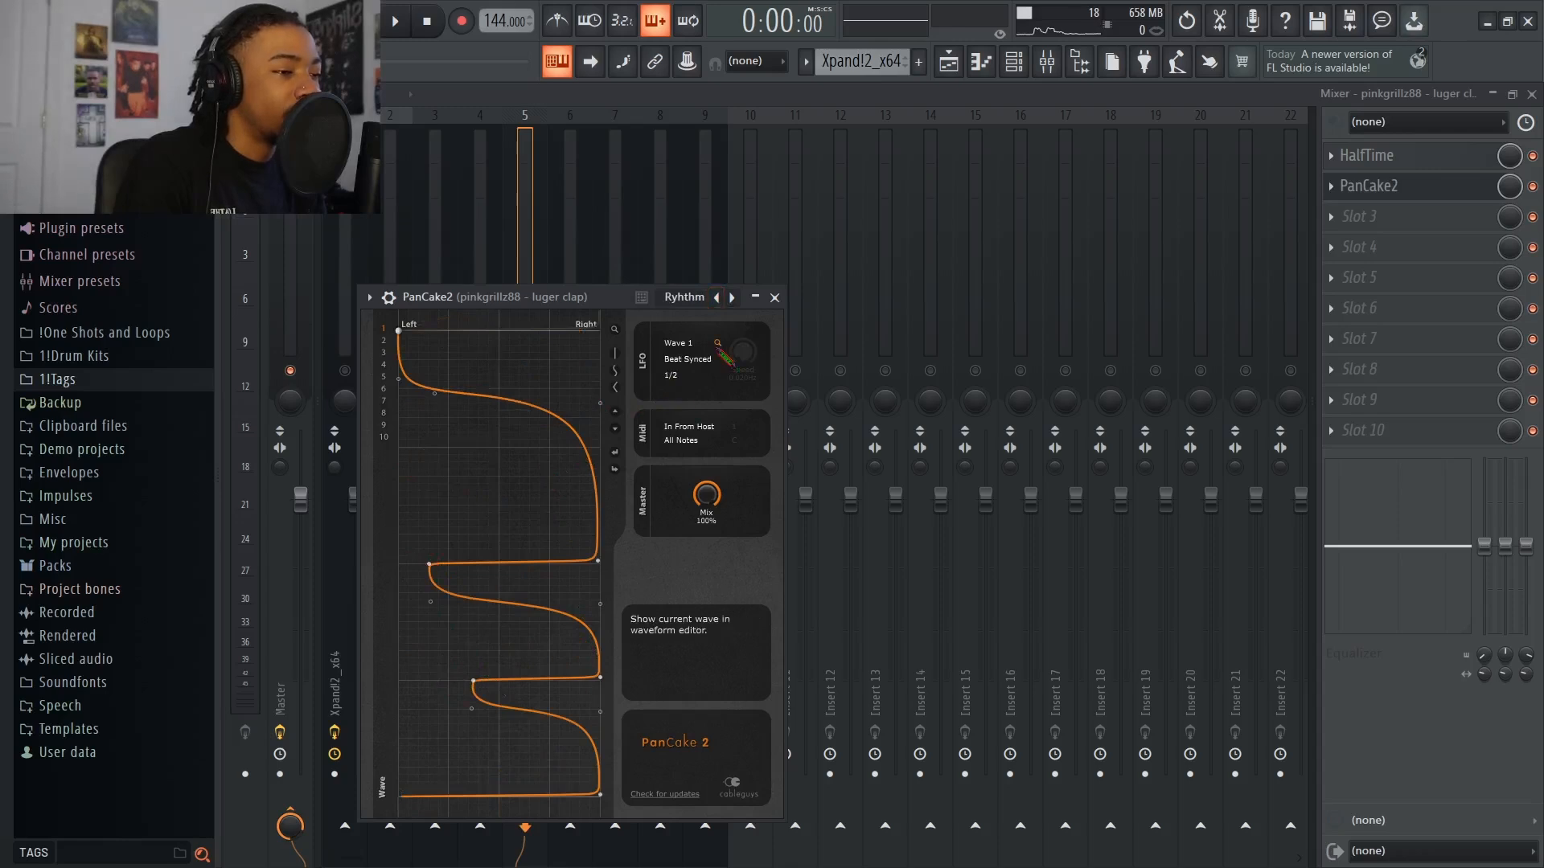
click(774, 298)
Delete both PanCake2 and HalfTime from the luger clap track
click(384, 404)
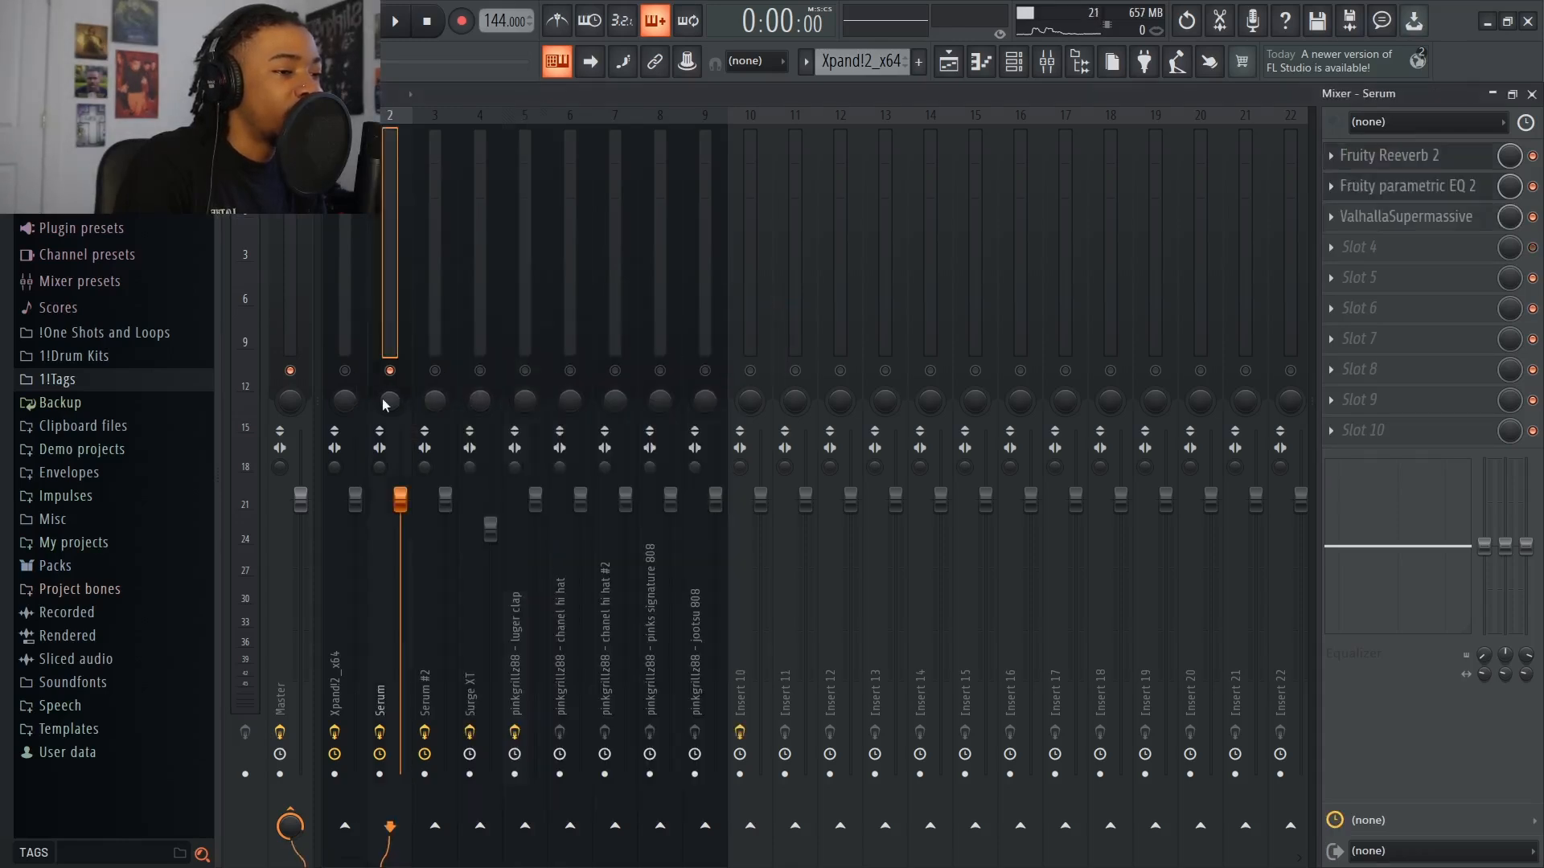
click(527, 408)
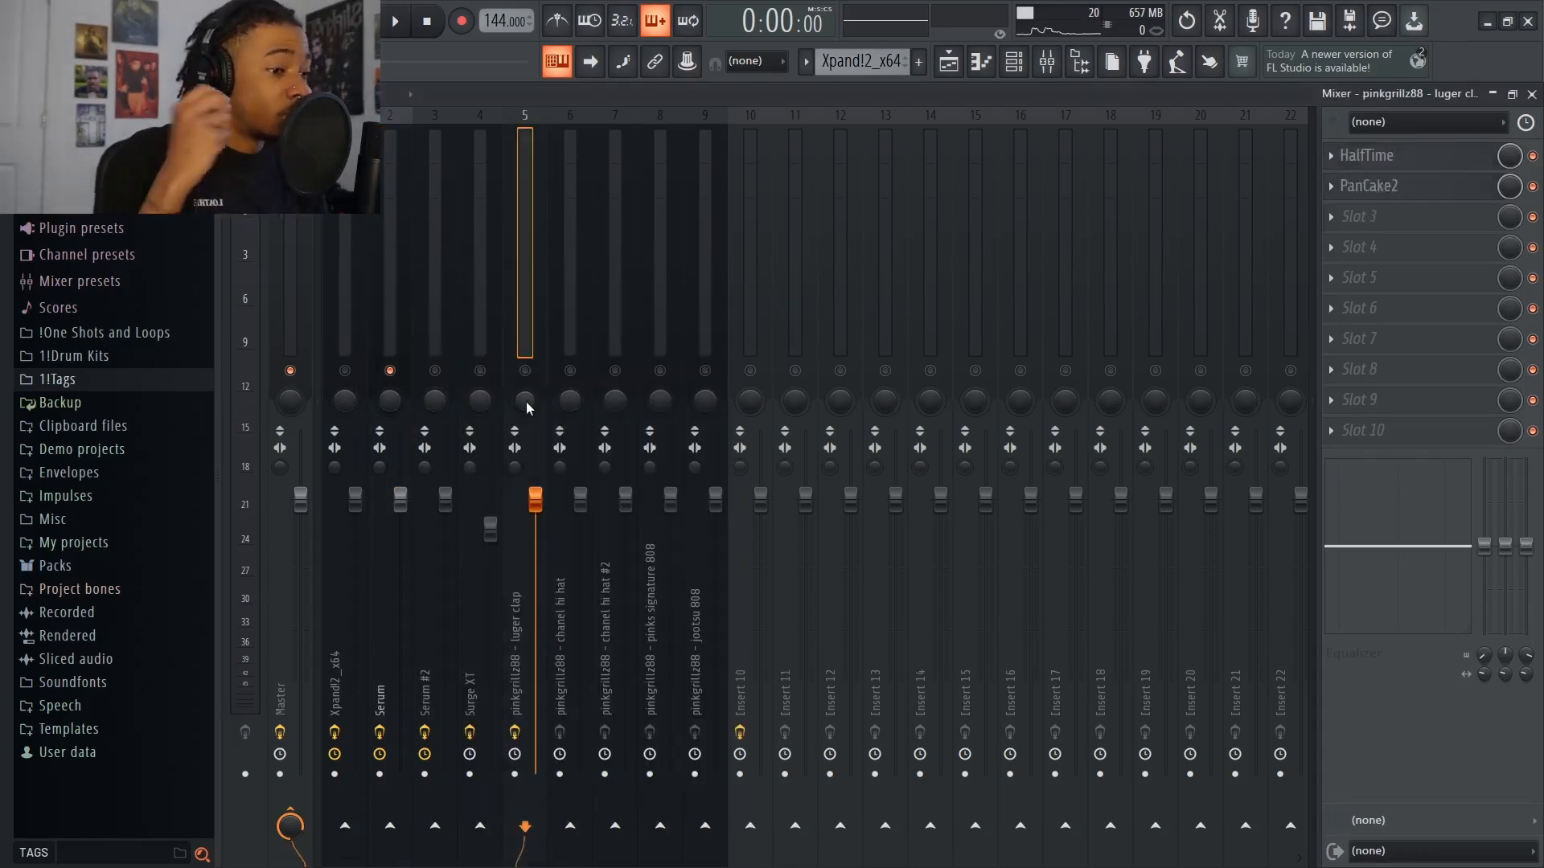
click(1331, 186)
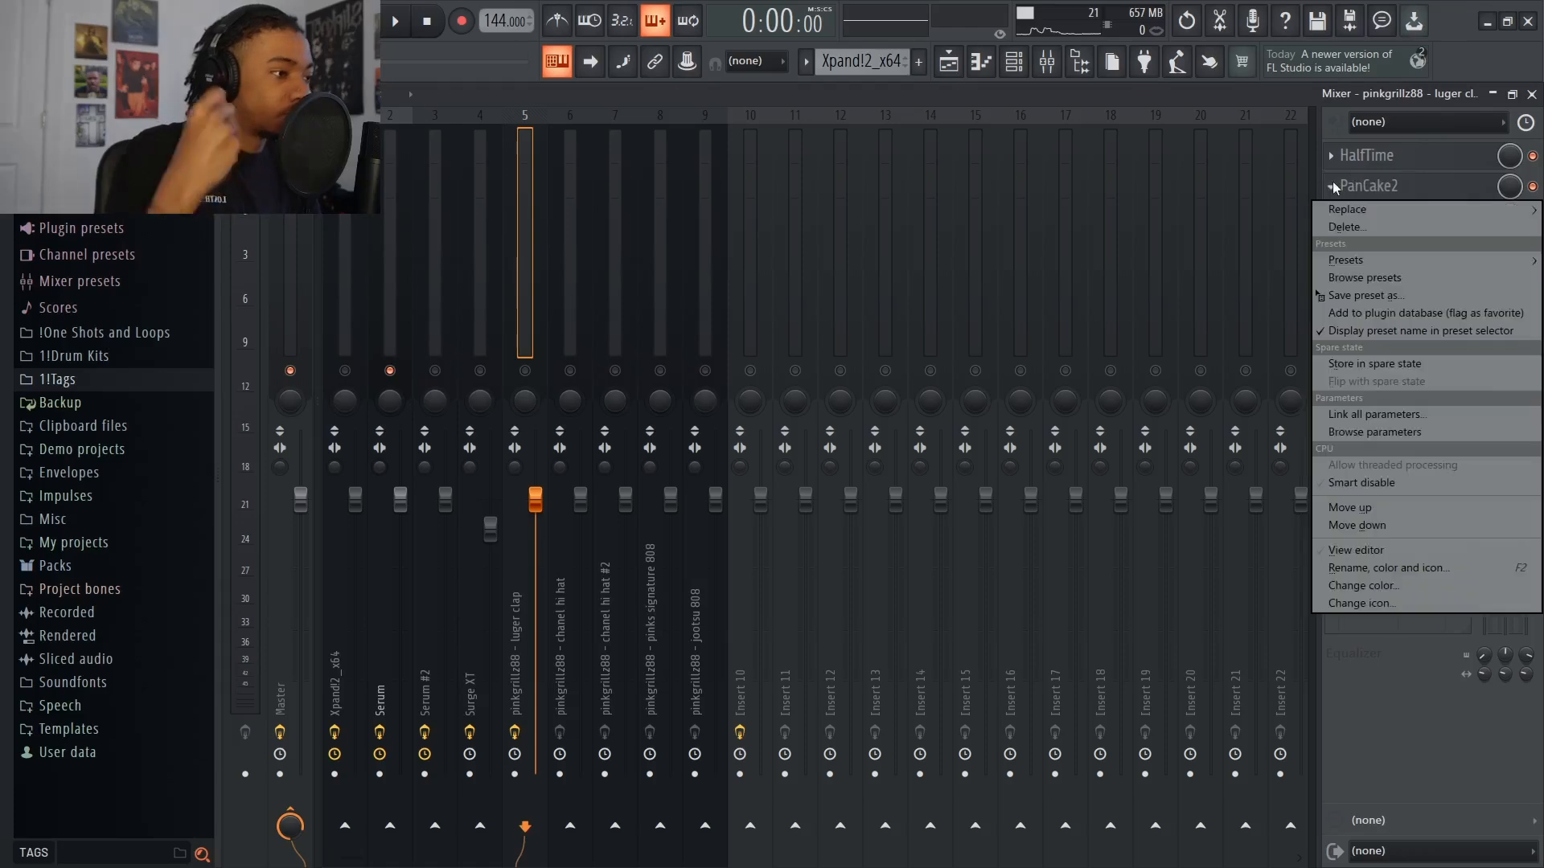
click(1351, 227)
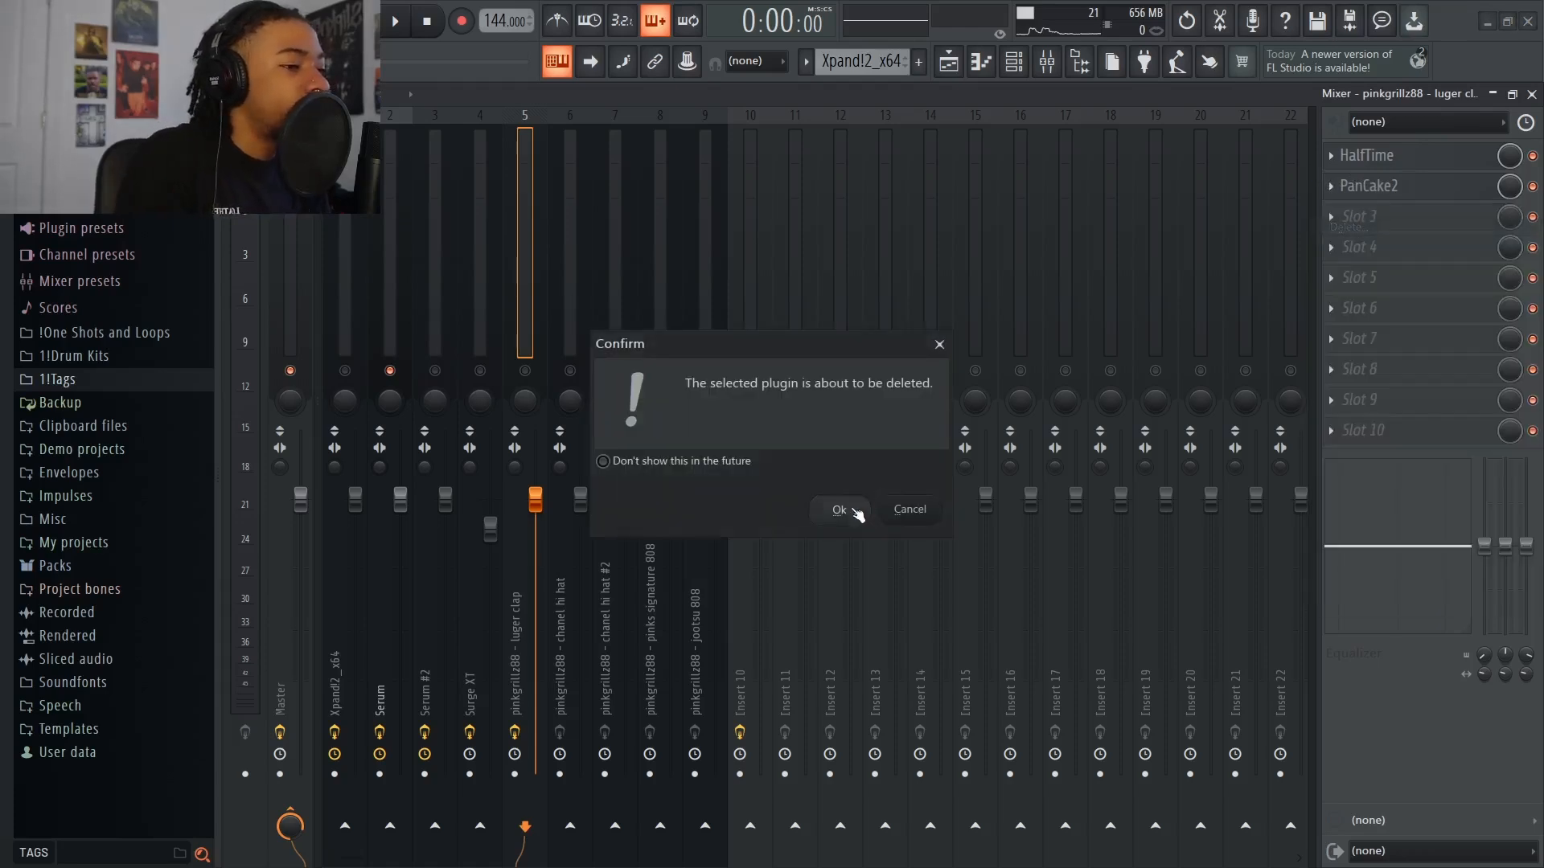
click(856, 511)
click(1332, 155)
click(1351, 196)
click(840, 509)
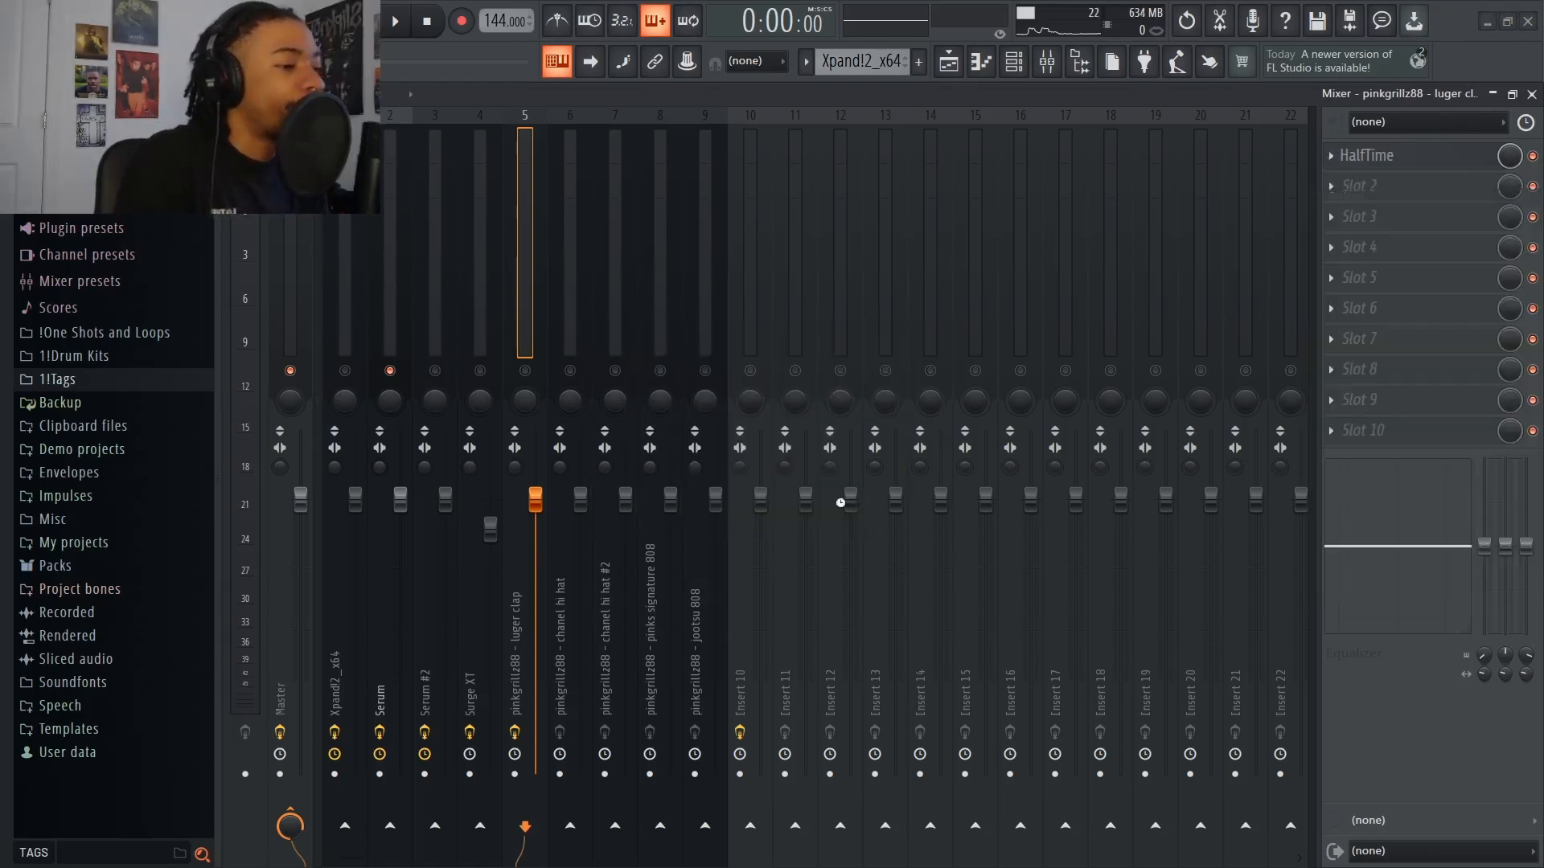
Load PanCake2 in the fourth slot of the Serum track, enable the slot and show its settings
click(388, 407)
click(1361, 251)
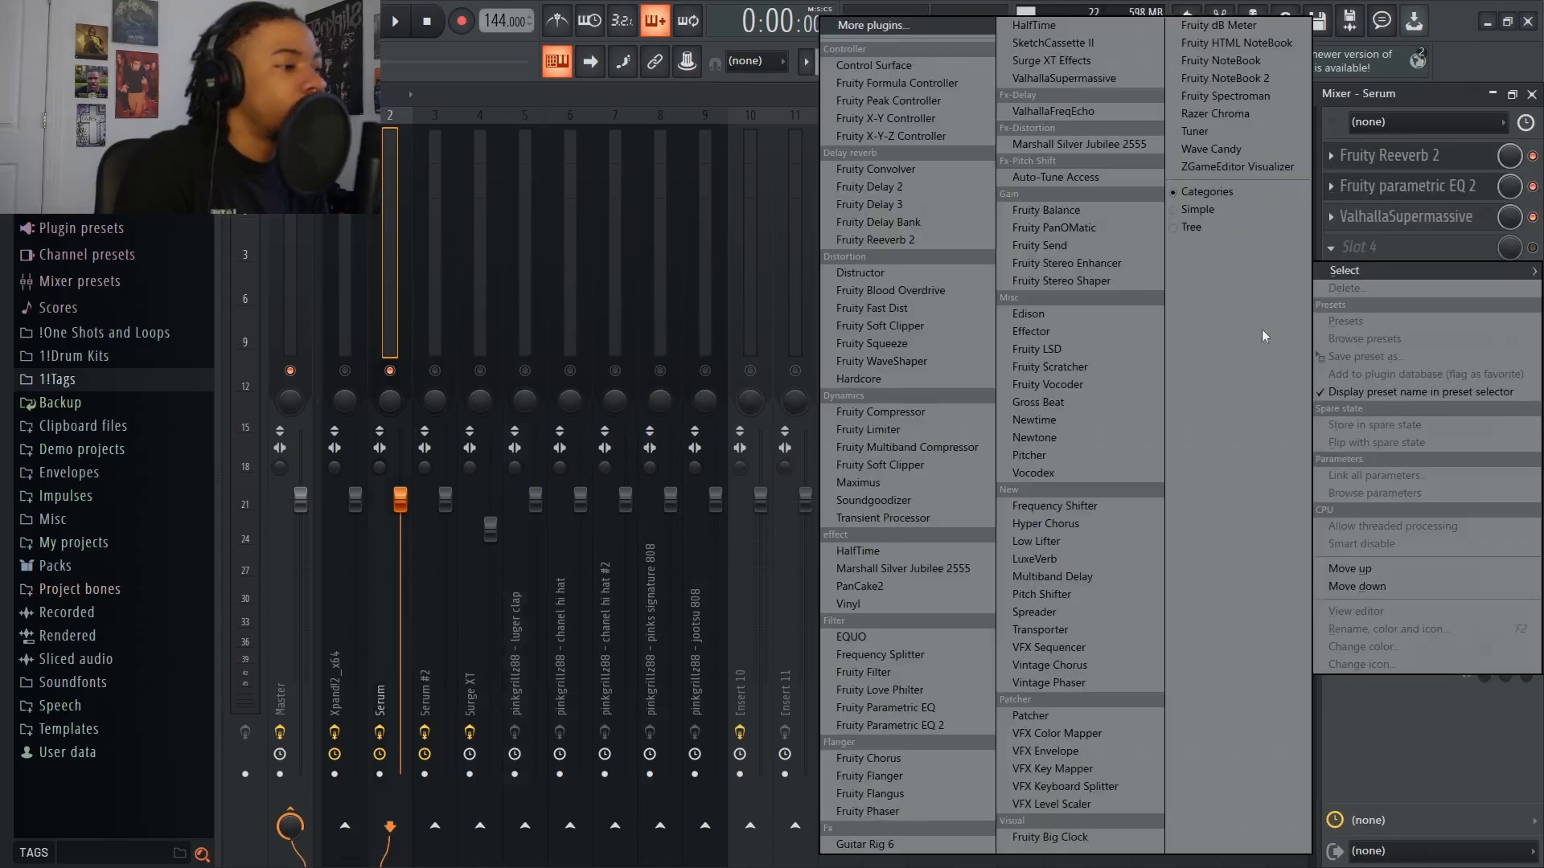
click(868, 586)
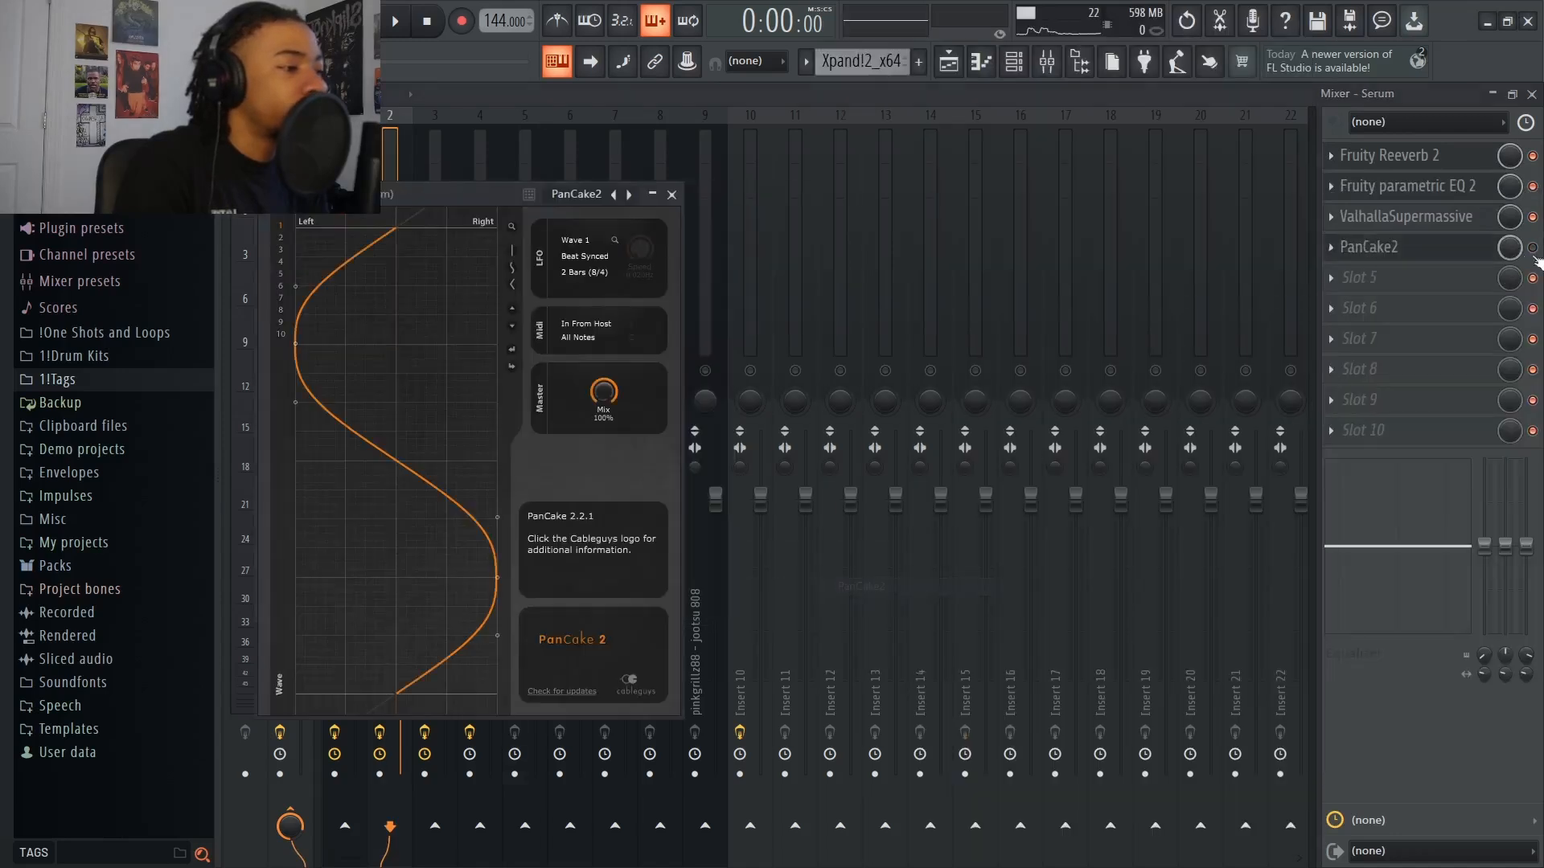
click(674, 194)
click(1378, 250)
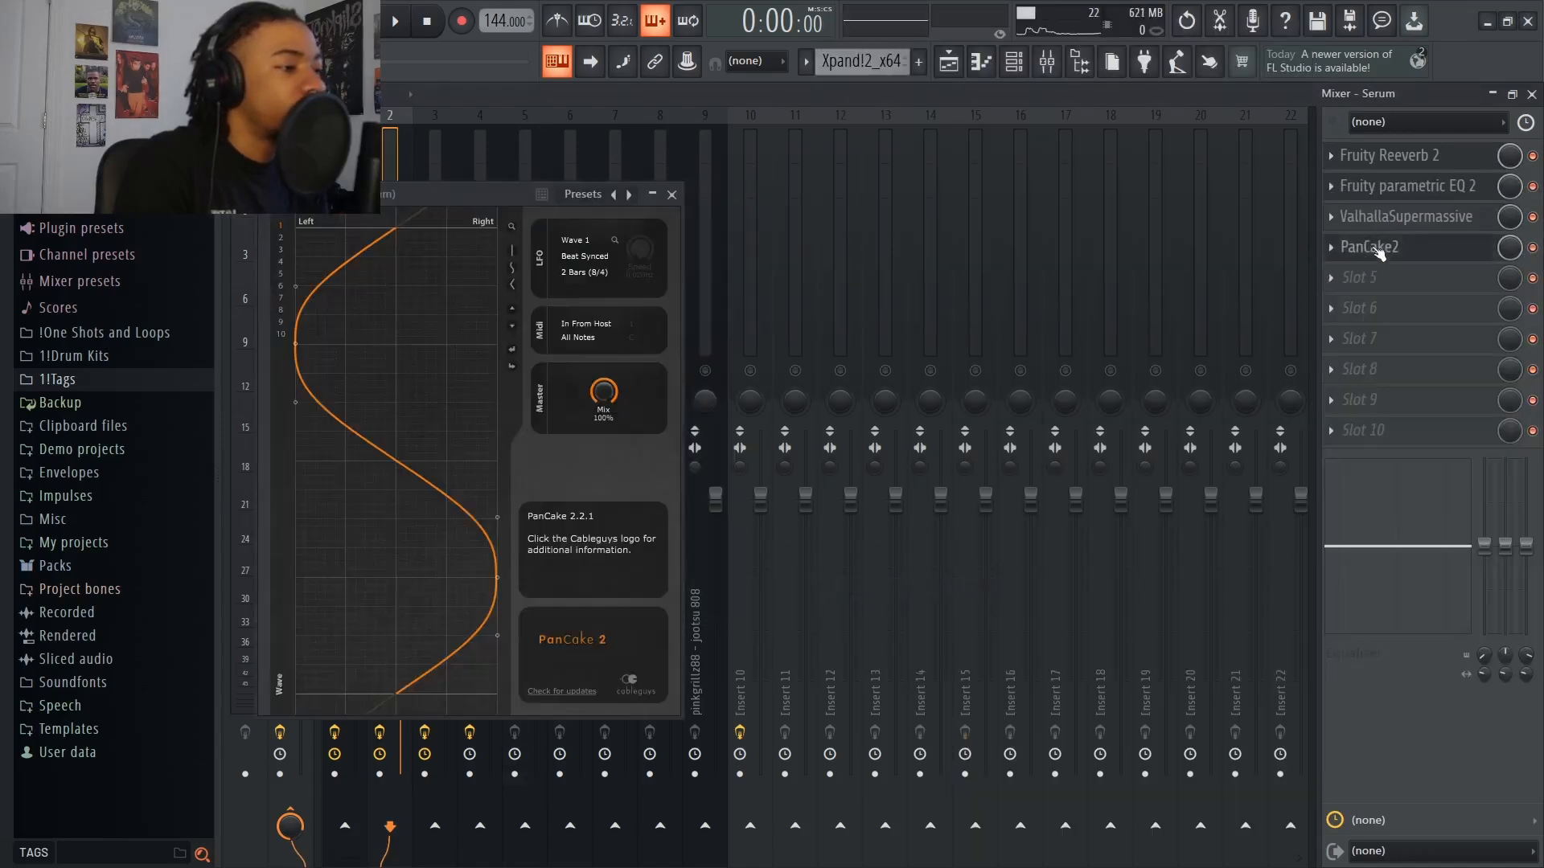
Set PanCake2 on the Serum track to the Ryhthm preset and audition the panning in playback
click(573, 197)
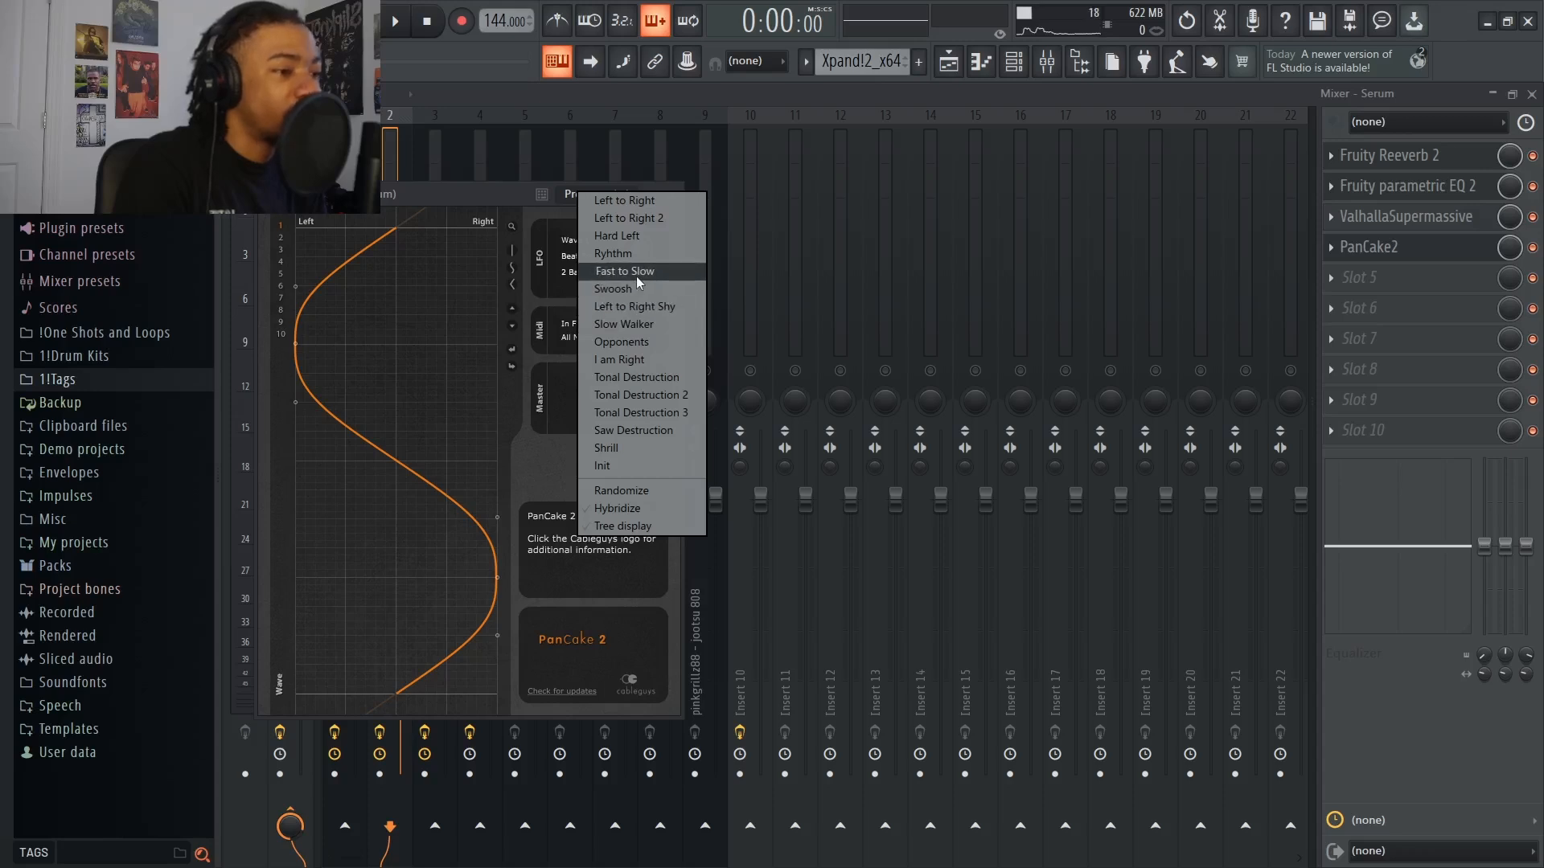
click(636, 277)
click(615, 195)
key(space)
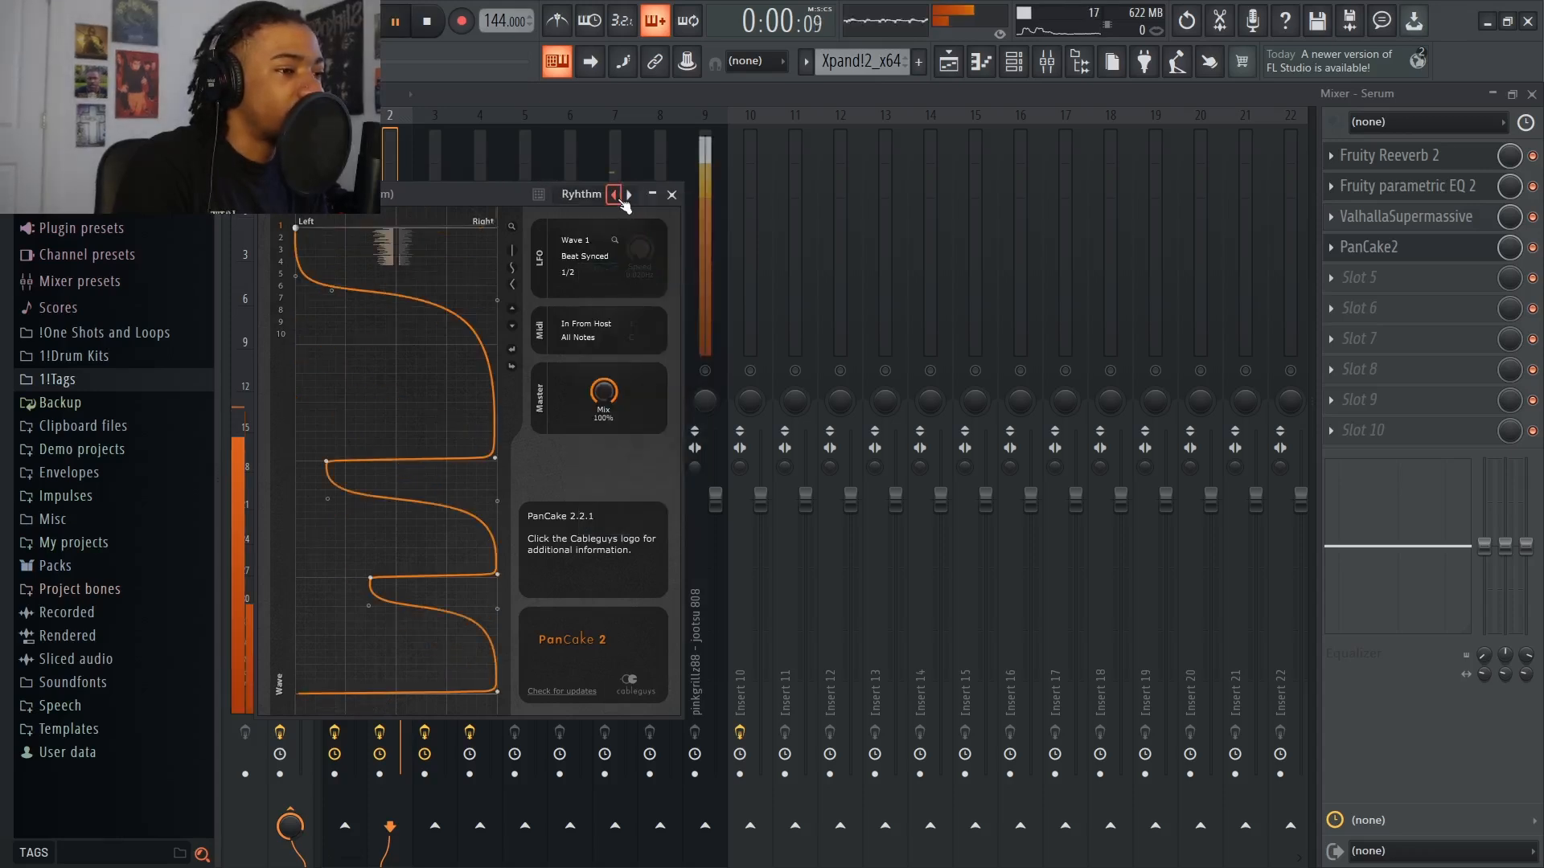
click(672, 194)
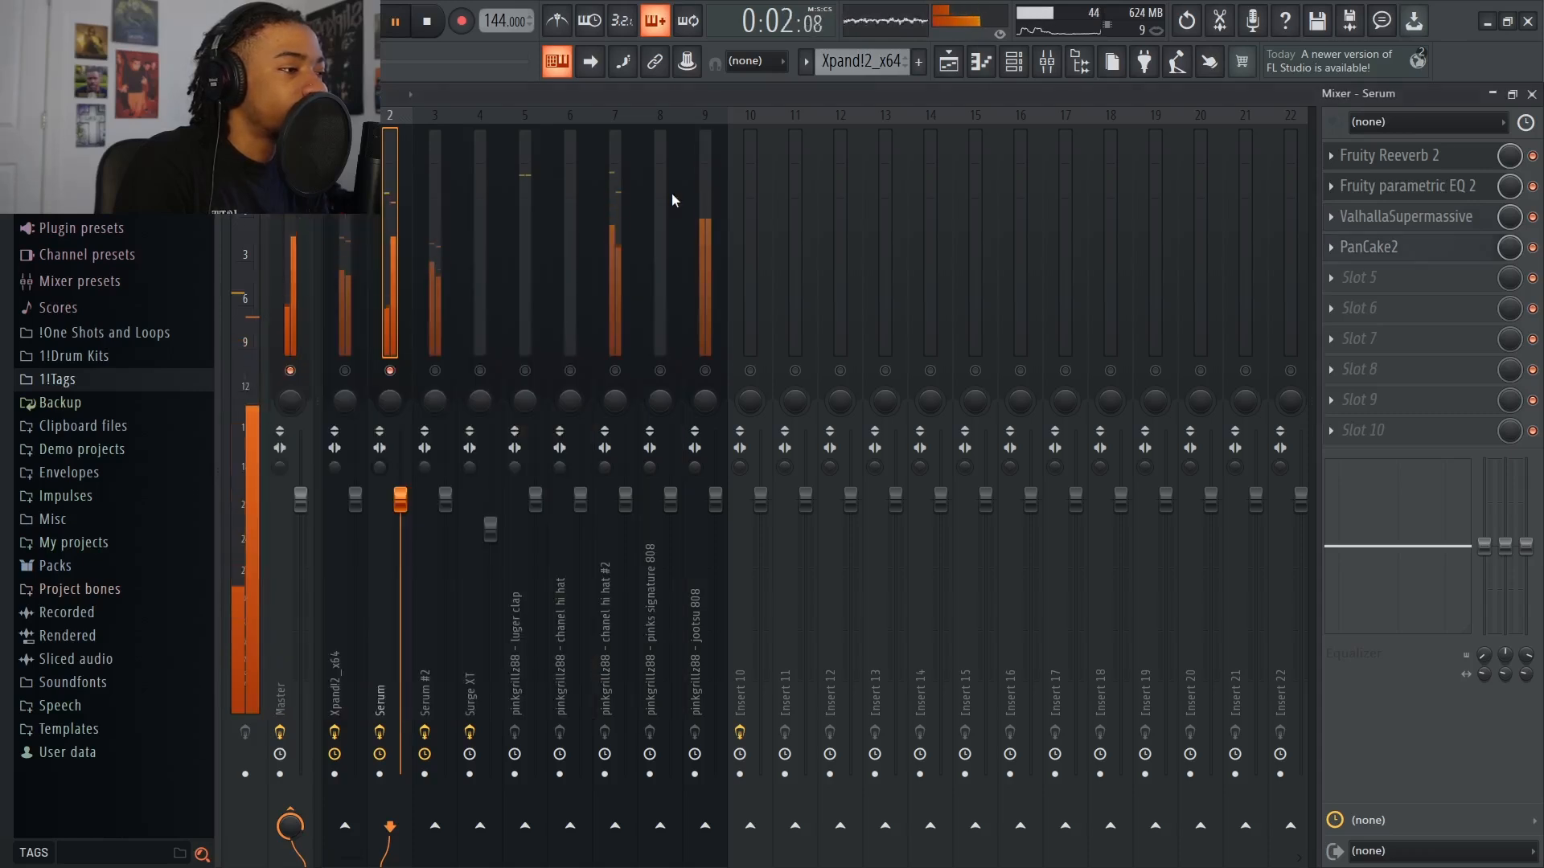
key(space)
Bypass PanCake2 on the Serum track and delete it from the fourth slot
click(1369, 249)
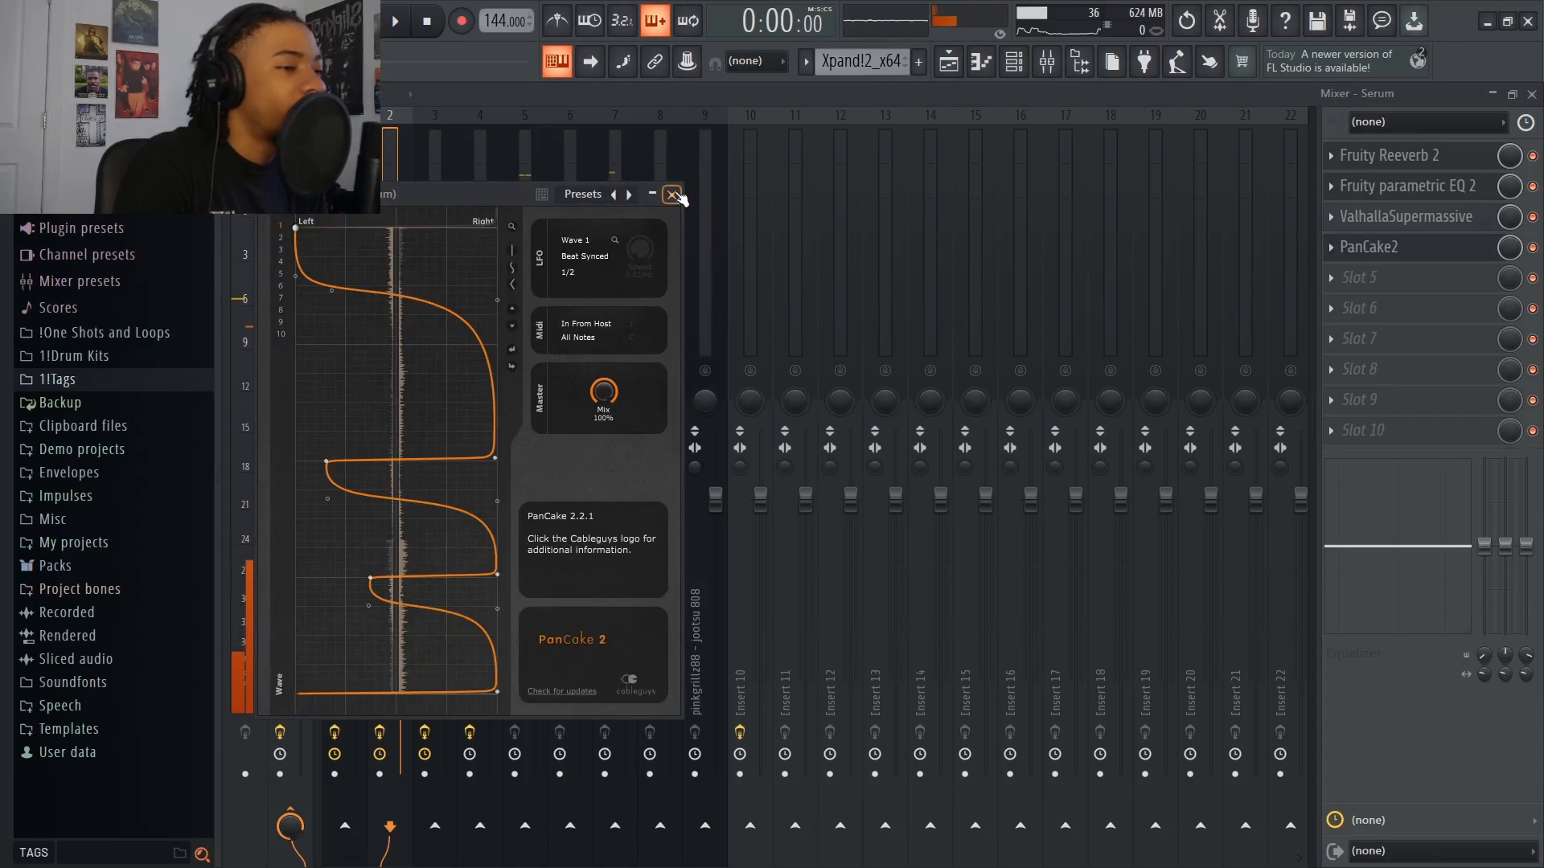
click(672, 195)
right_click(1364, 248)
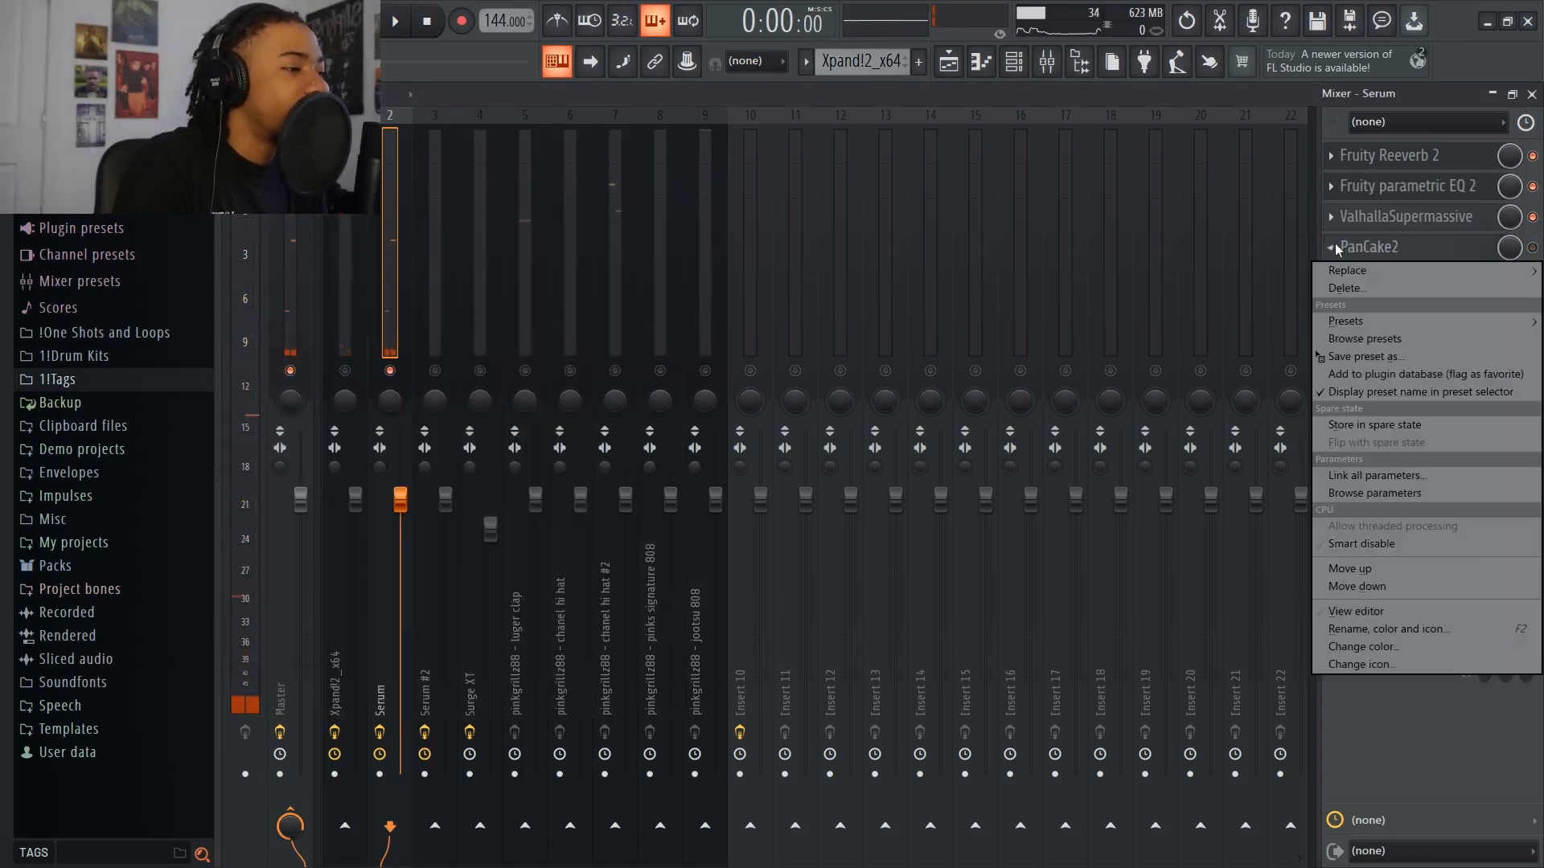
click(1347, 287)
click(833, 508)
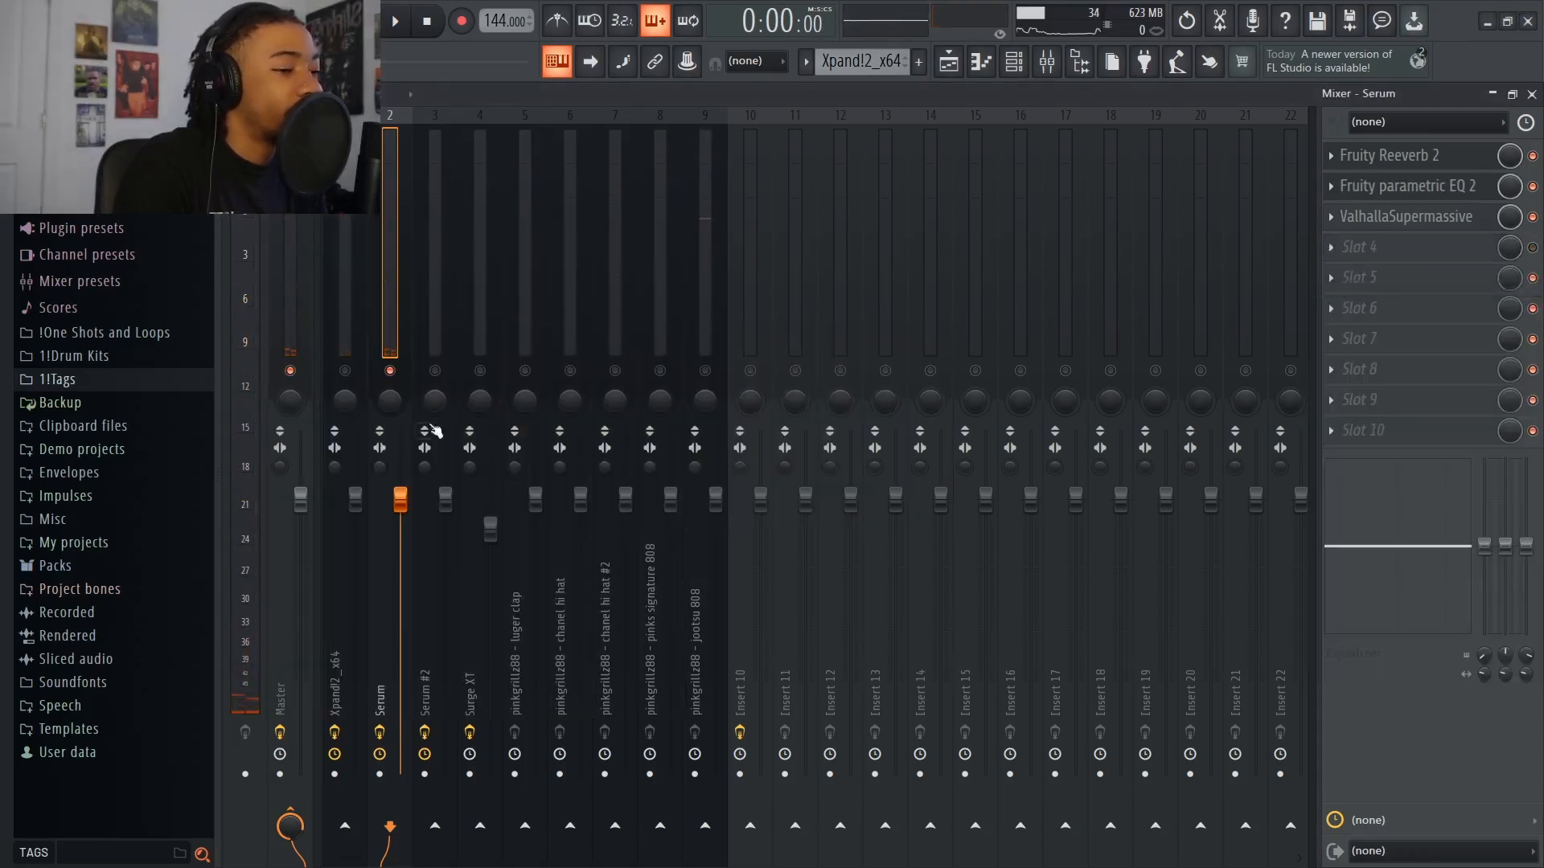
Load the Vinyl effect into the first slot of the chanel hi hat #2 mixer track
click(430, 422)
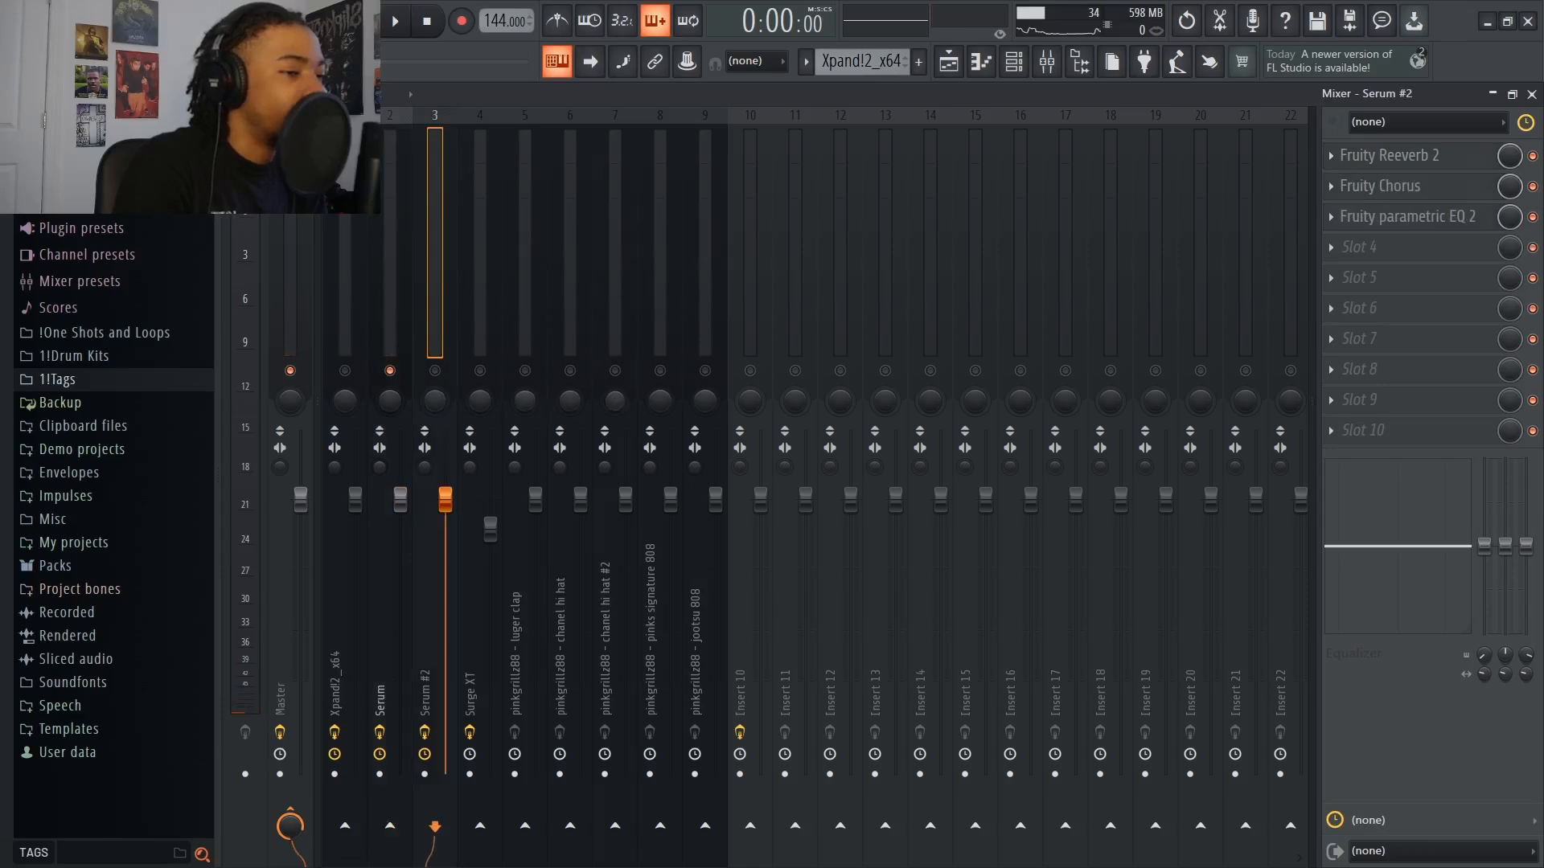
click(615, 423)
click(1360, 161)
click(1356, 163)
click(1355, 163)
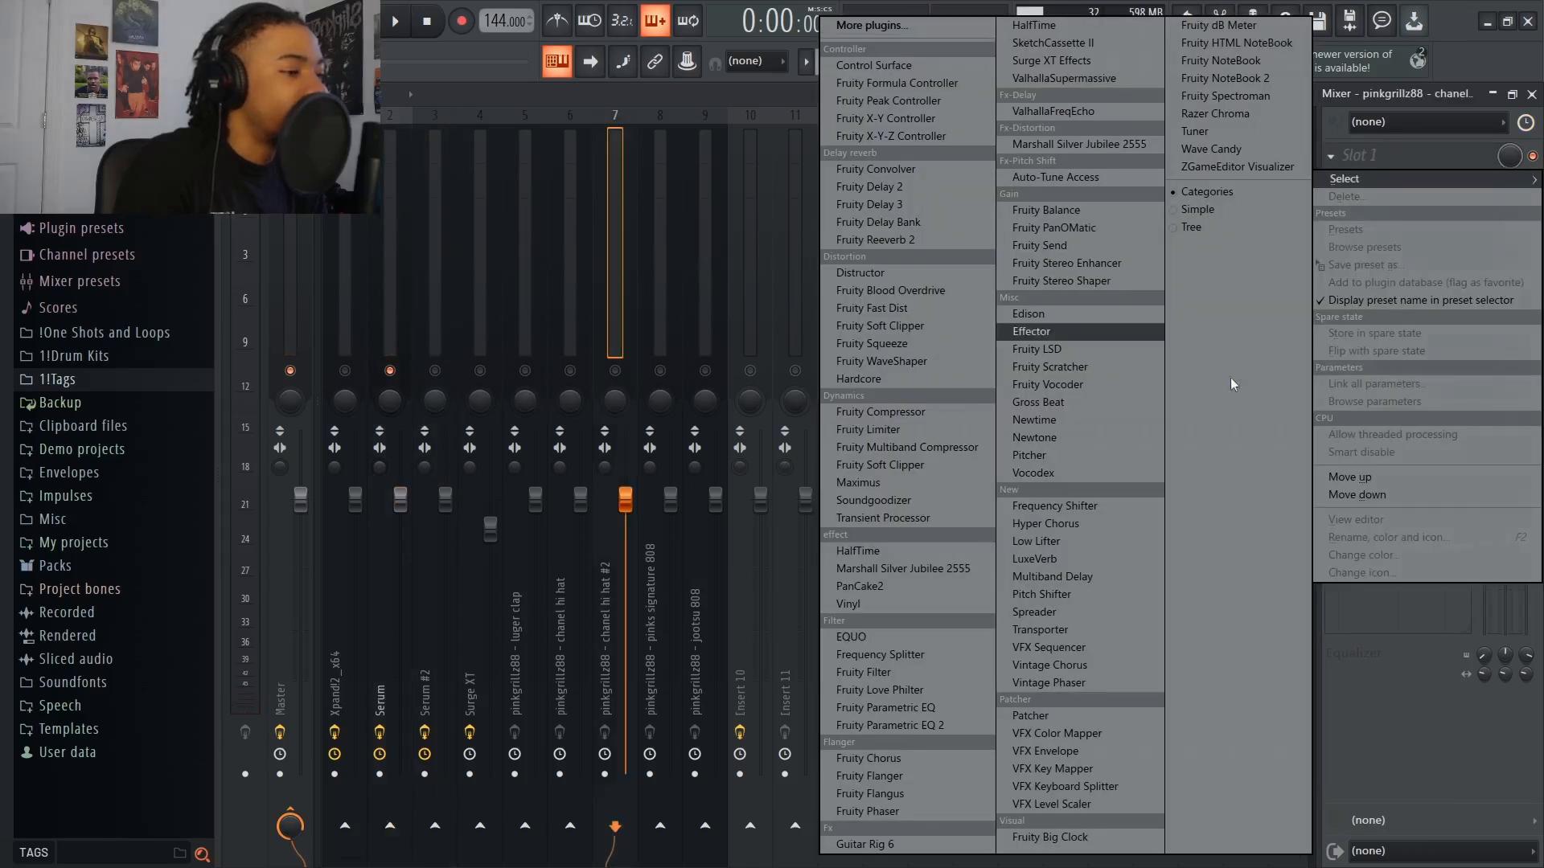
click(871, 601)
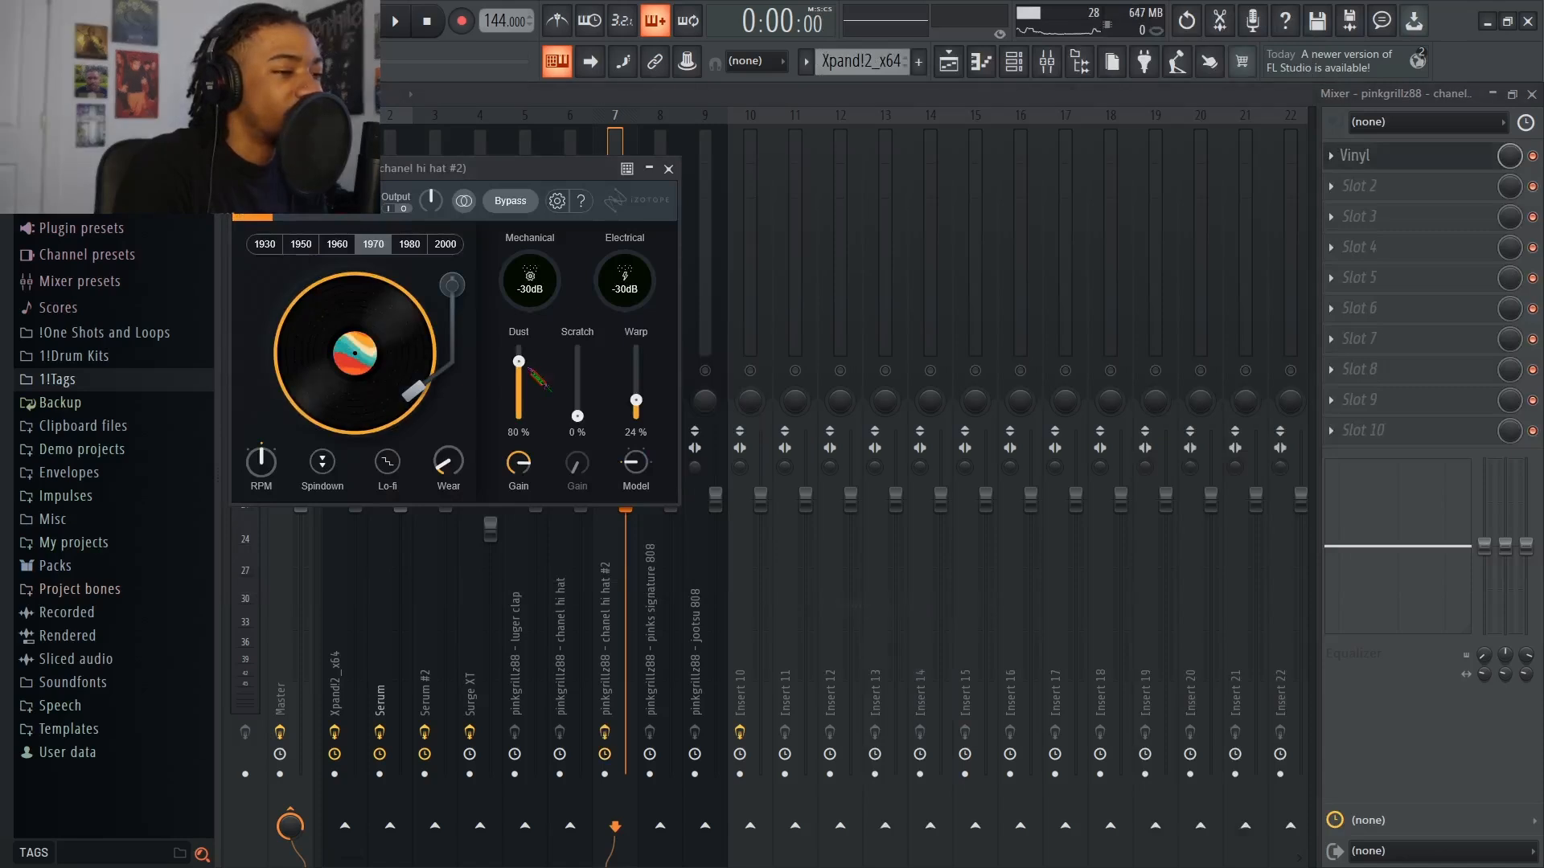
Set Vinyl's Dust to 0% and try the 1980 and 1950 decade settings, ending on 2000
drag(521, 364, 515, 431)
click(440, 244)
click(400, 245)
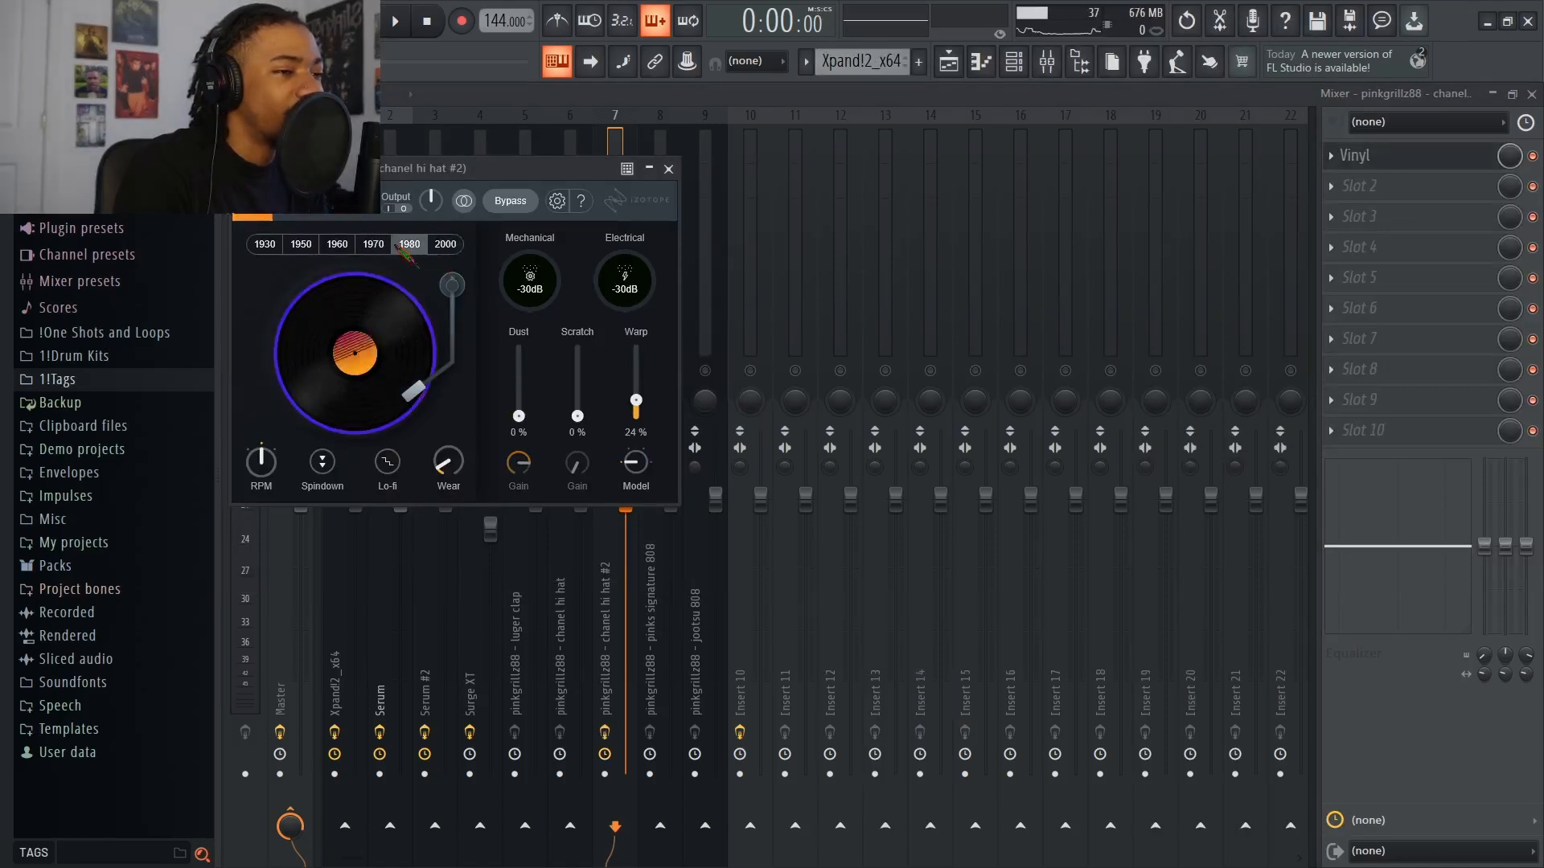
click(301, 245)
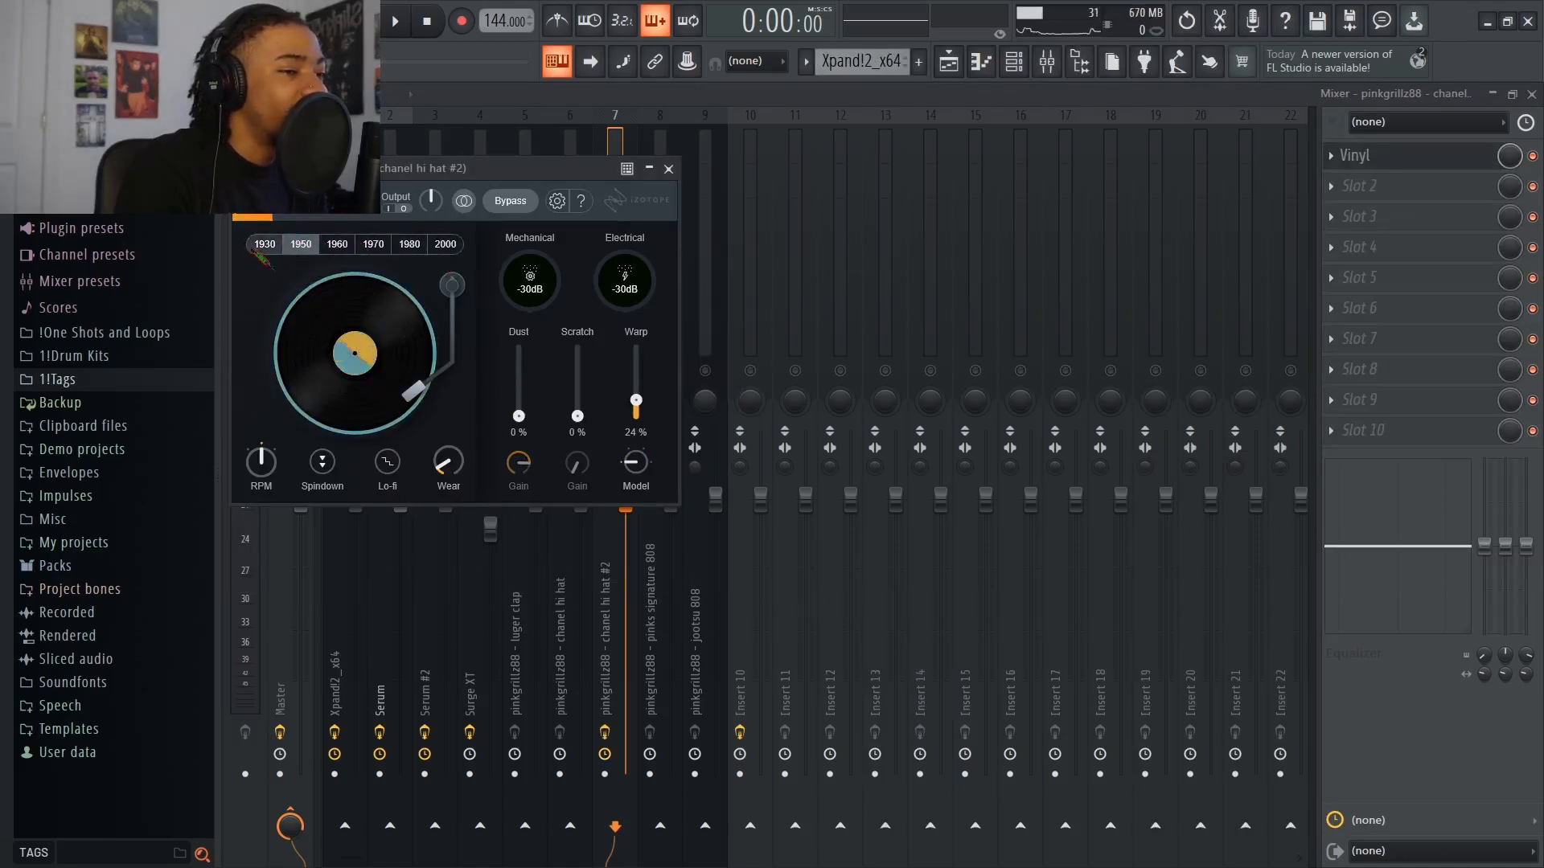
click(444, 244)
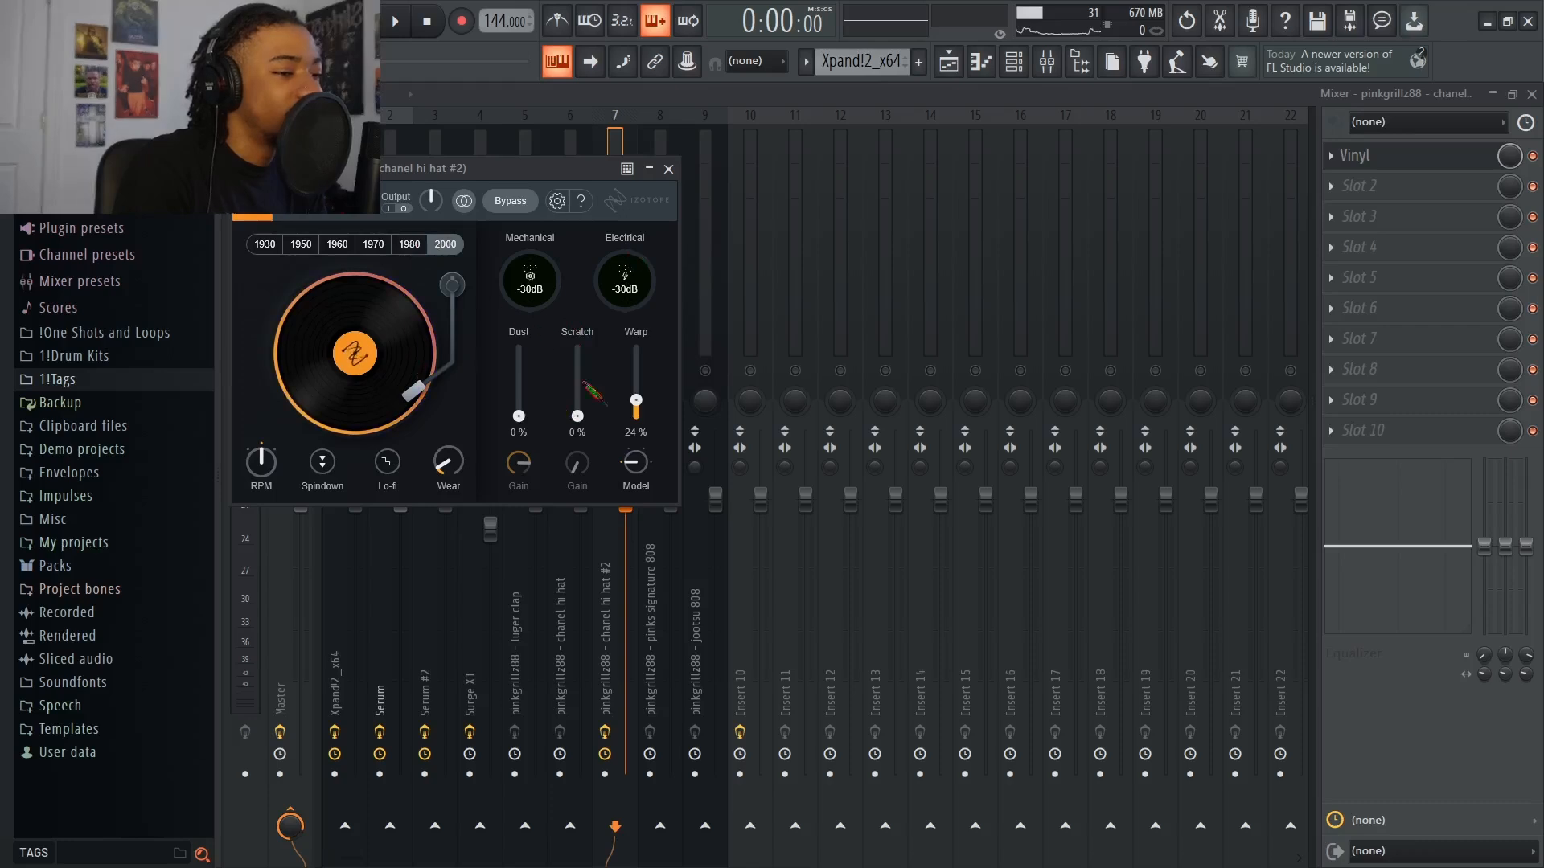
Close the Vinyl settings and delete Vinyl from the chanel hi hat #2 track
click(669, 169)
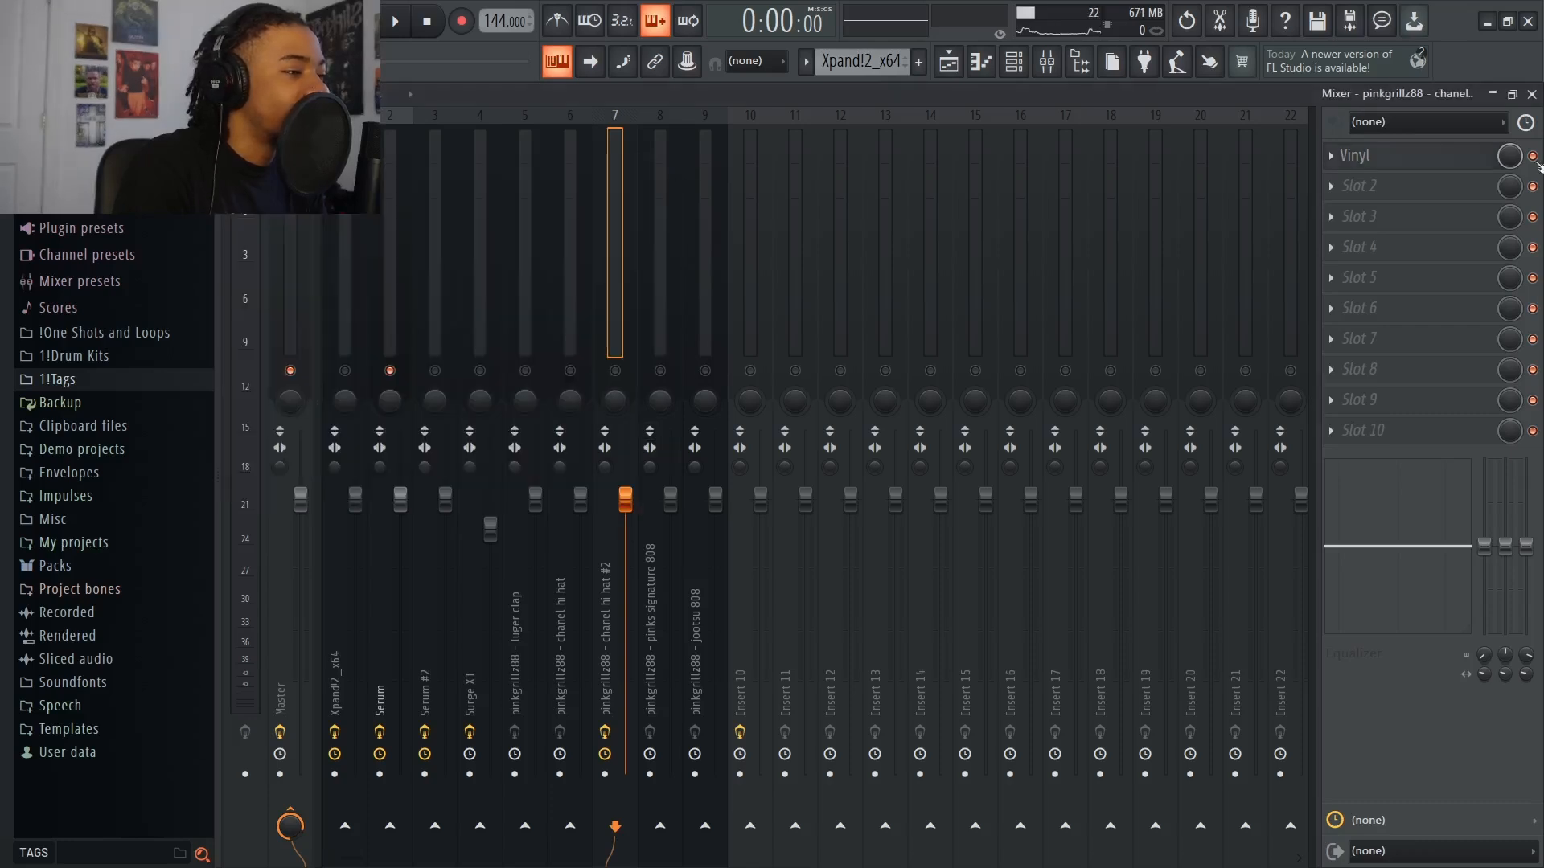
click(1341, 155)
click(1375, 196)
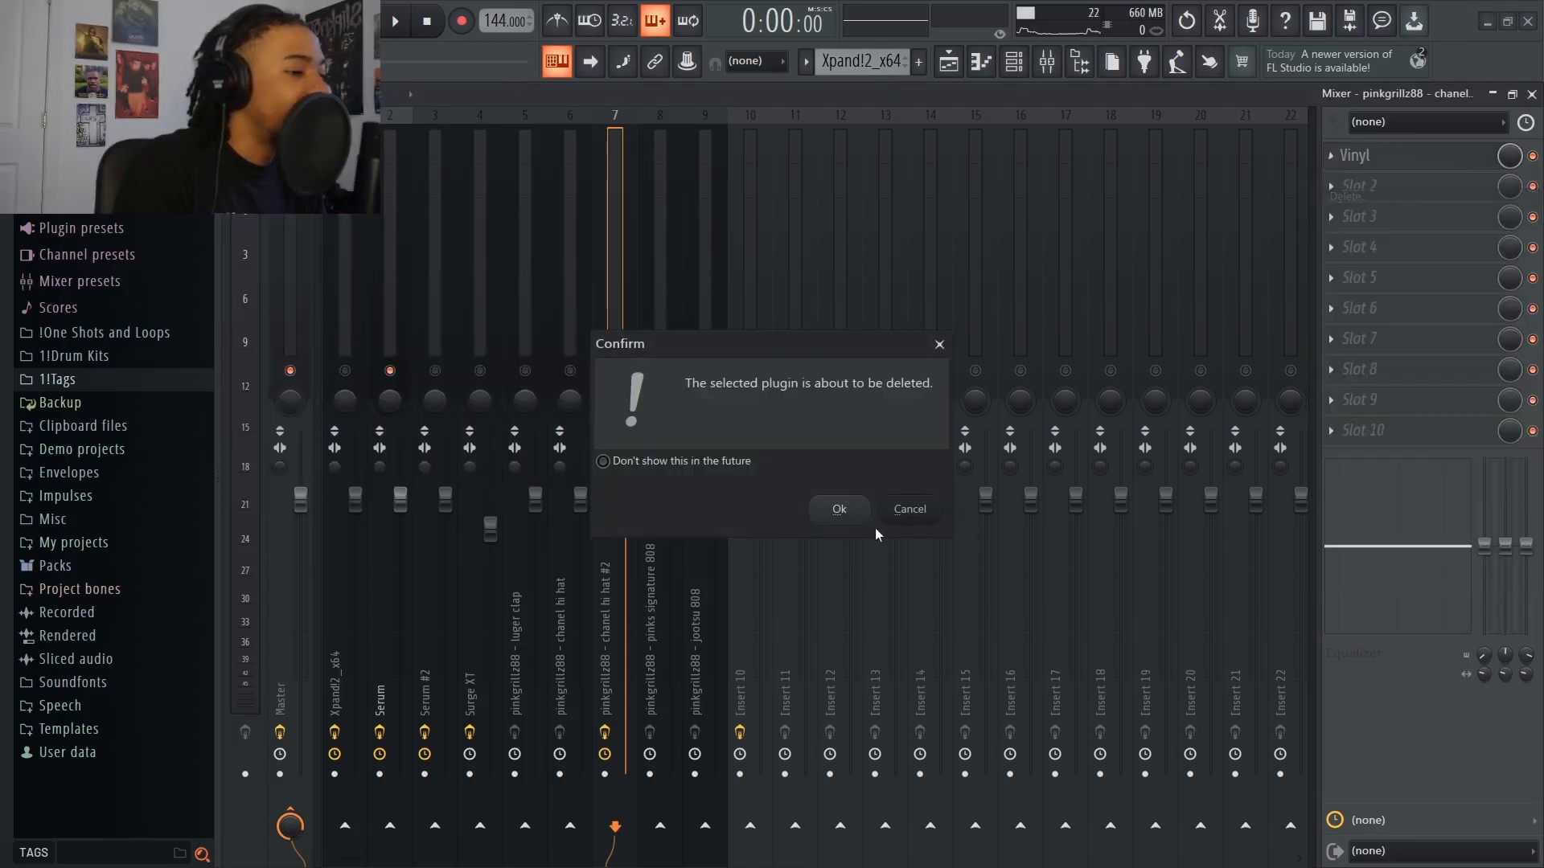
click(836, 505)
Load Fruity Phaser into the first slot of the chanel hi hat #2 track and audition it in playback
click(1378, 157)
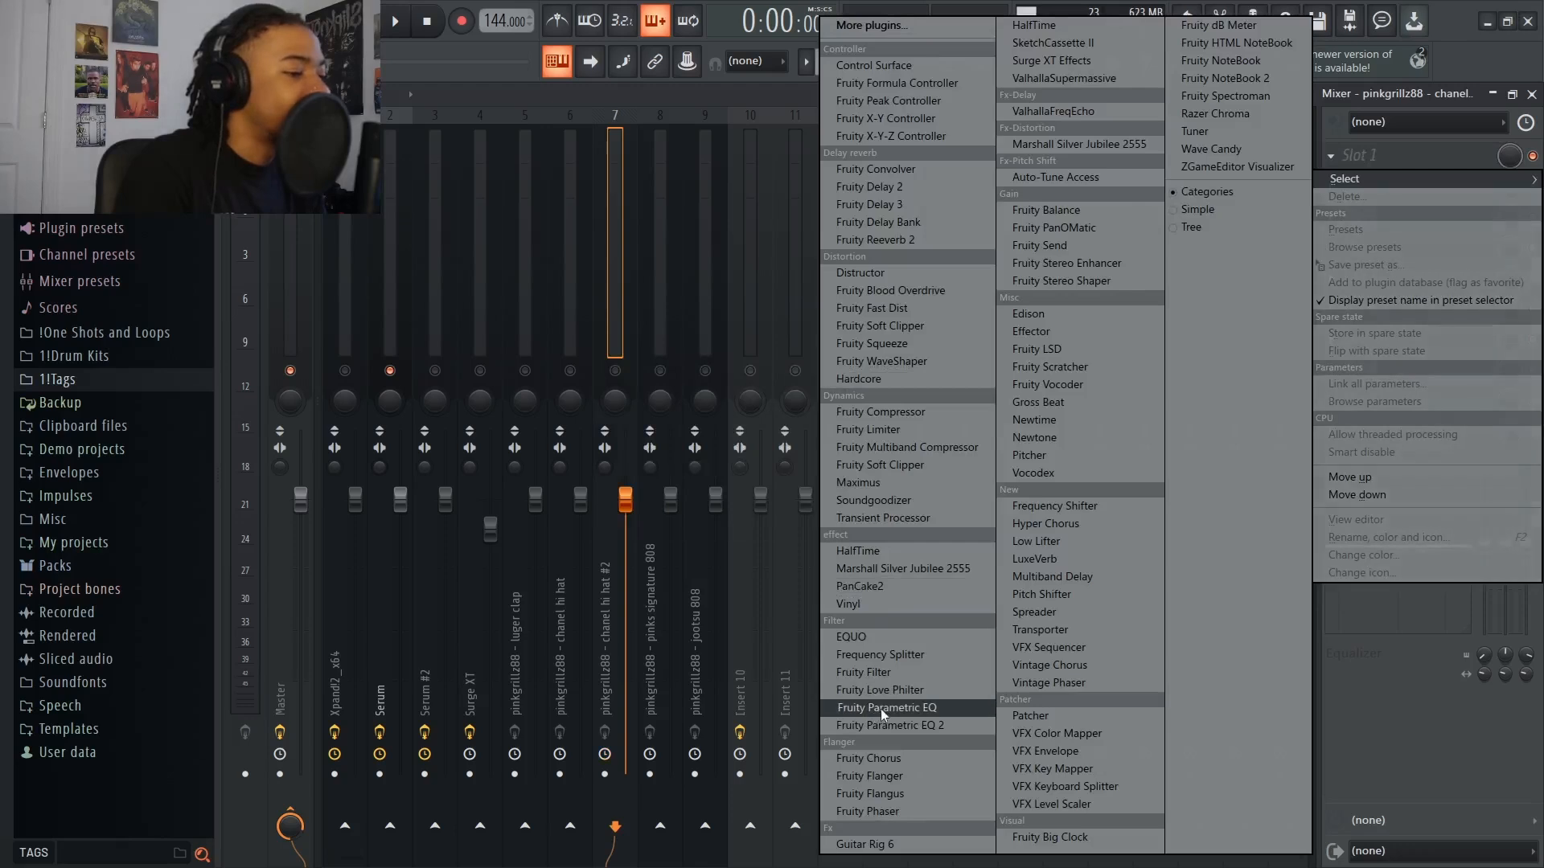
click(924, 808)
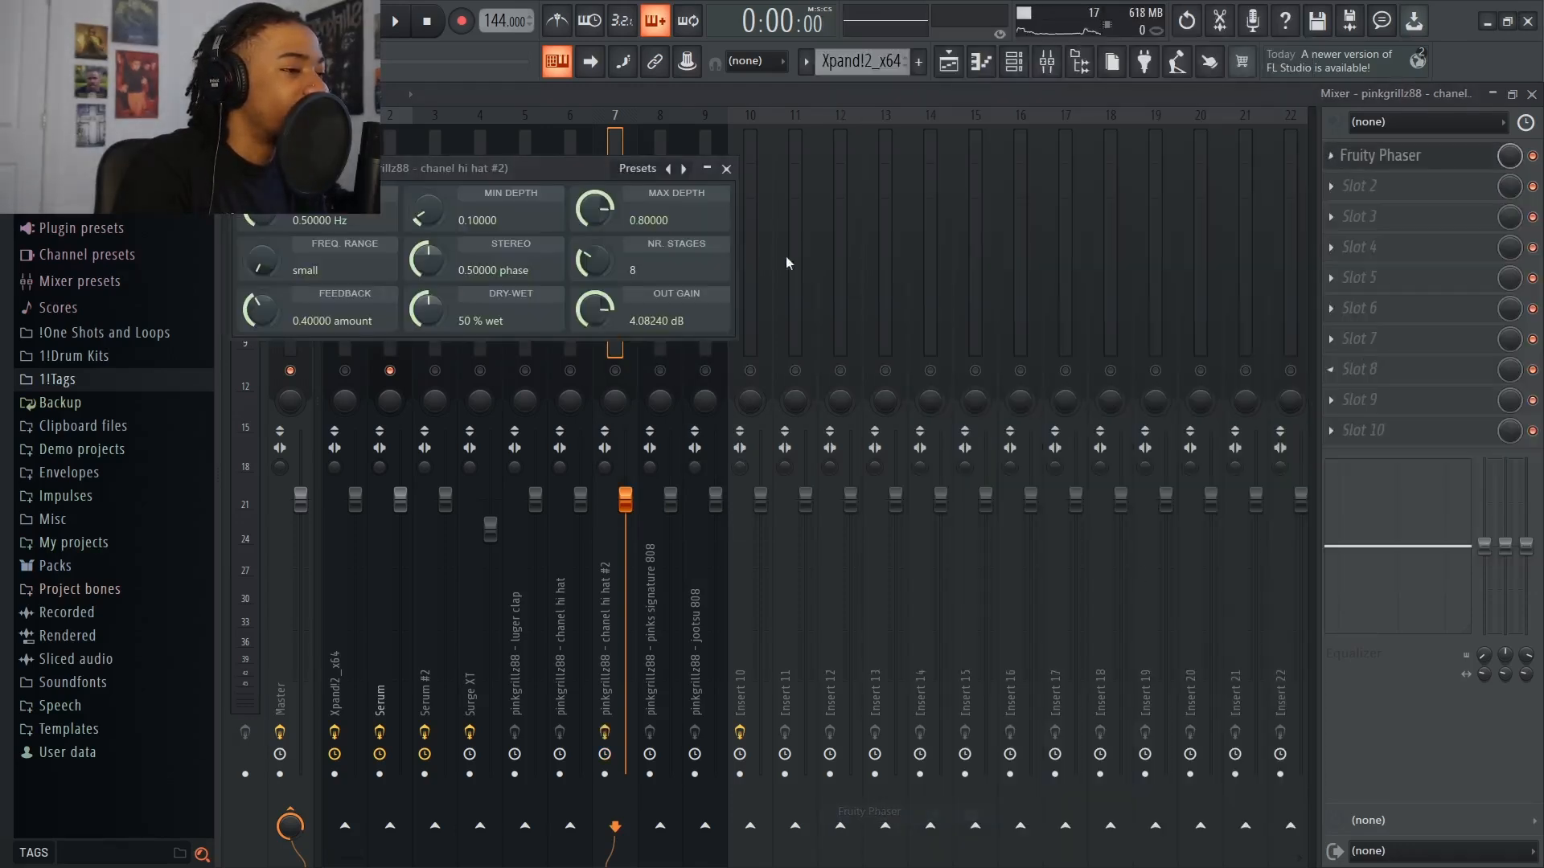
click(726, 169)
key(space)
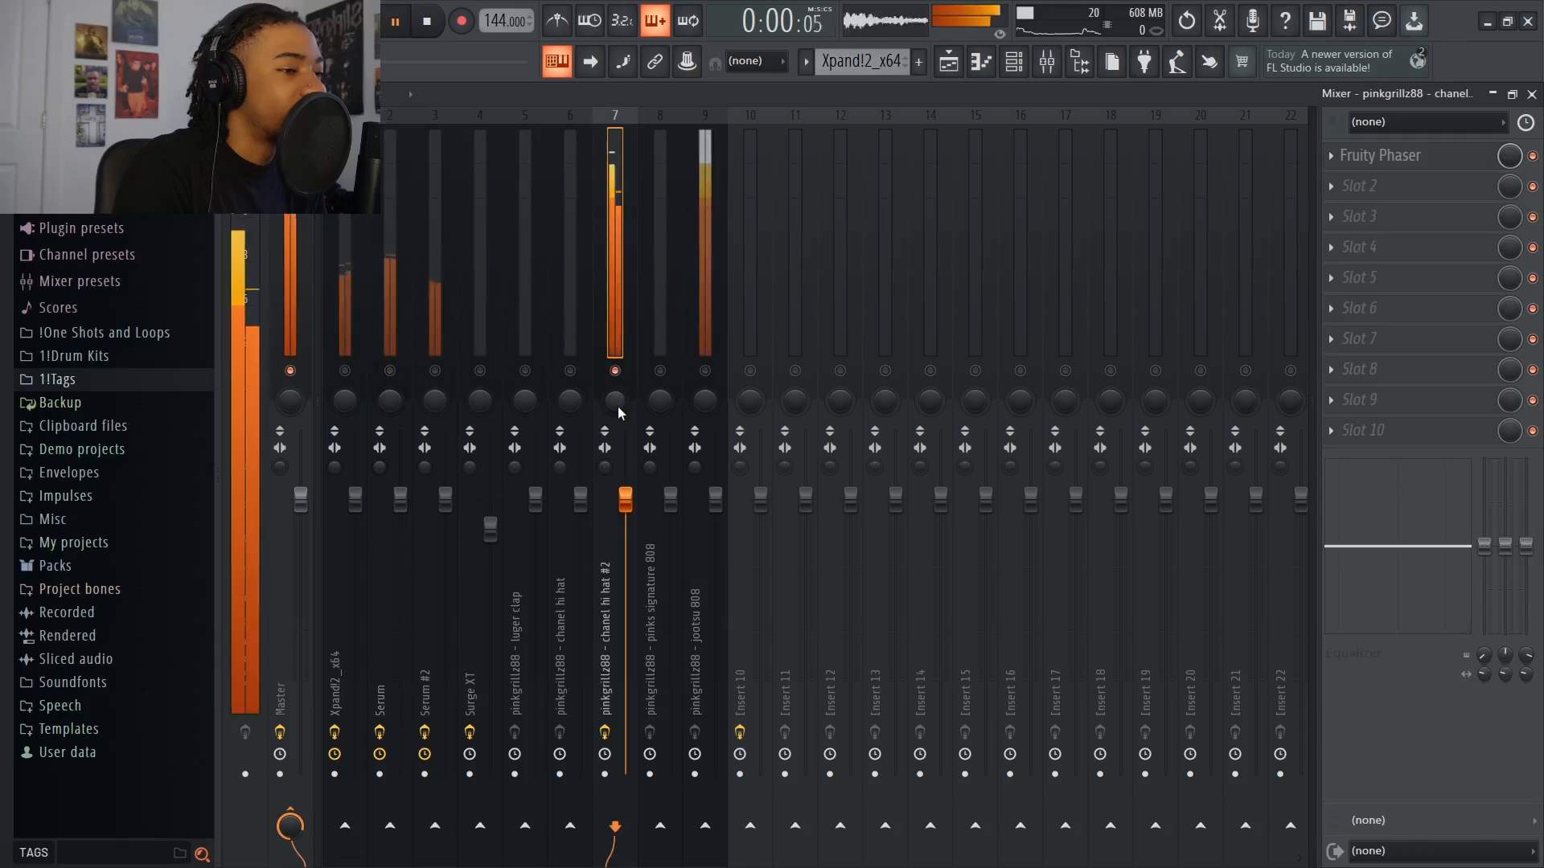
key(space)
Look over the Fruity Phaser settings and the list of effects that could replace it in its slot
click(1381, 157)
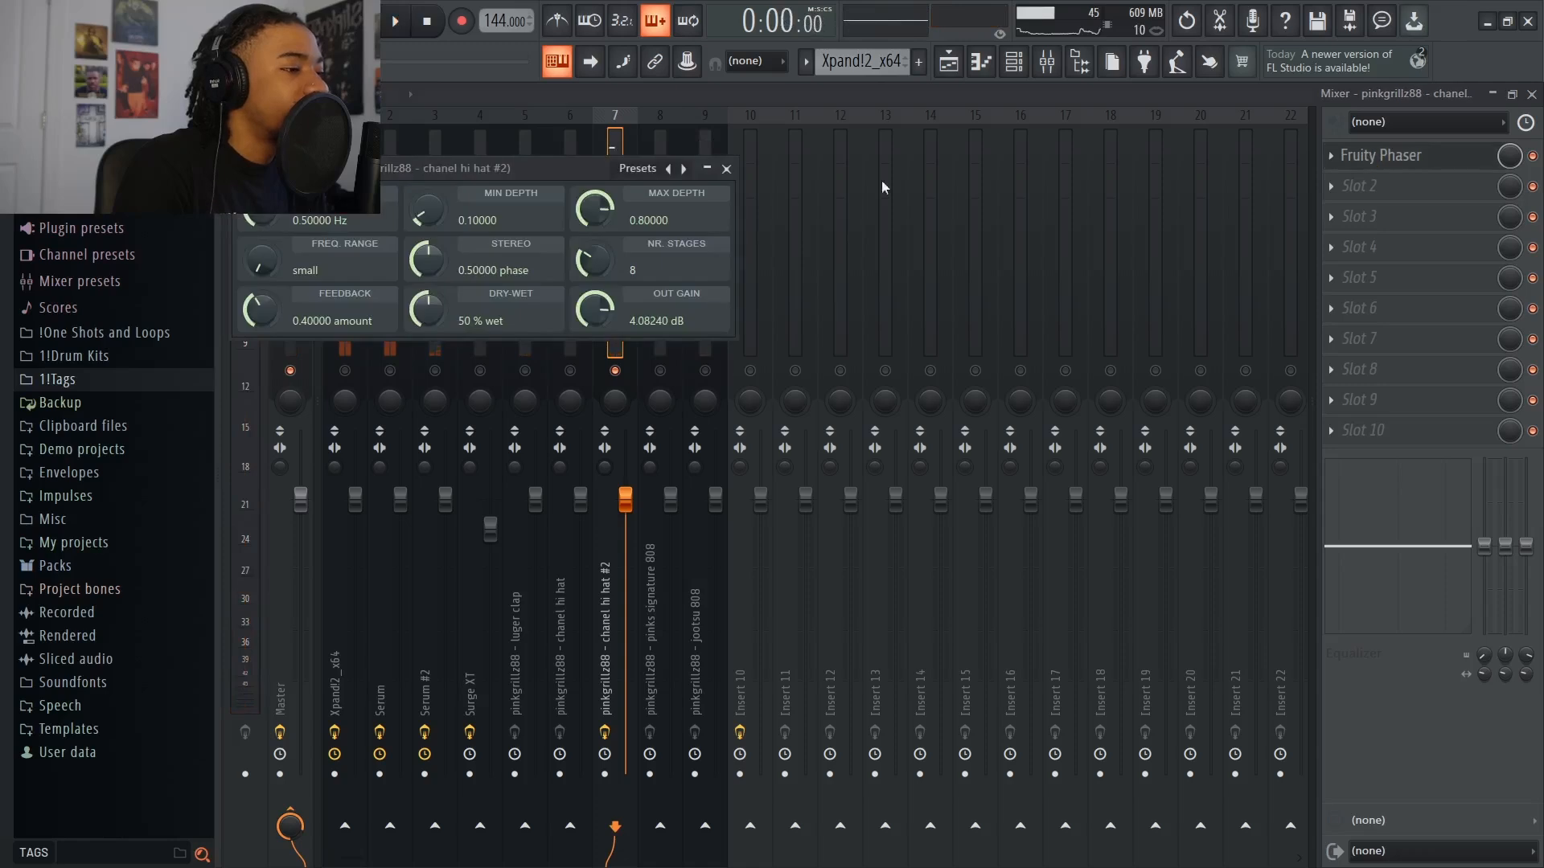
click(723, 170)
click(1331, 158)
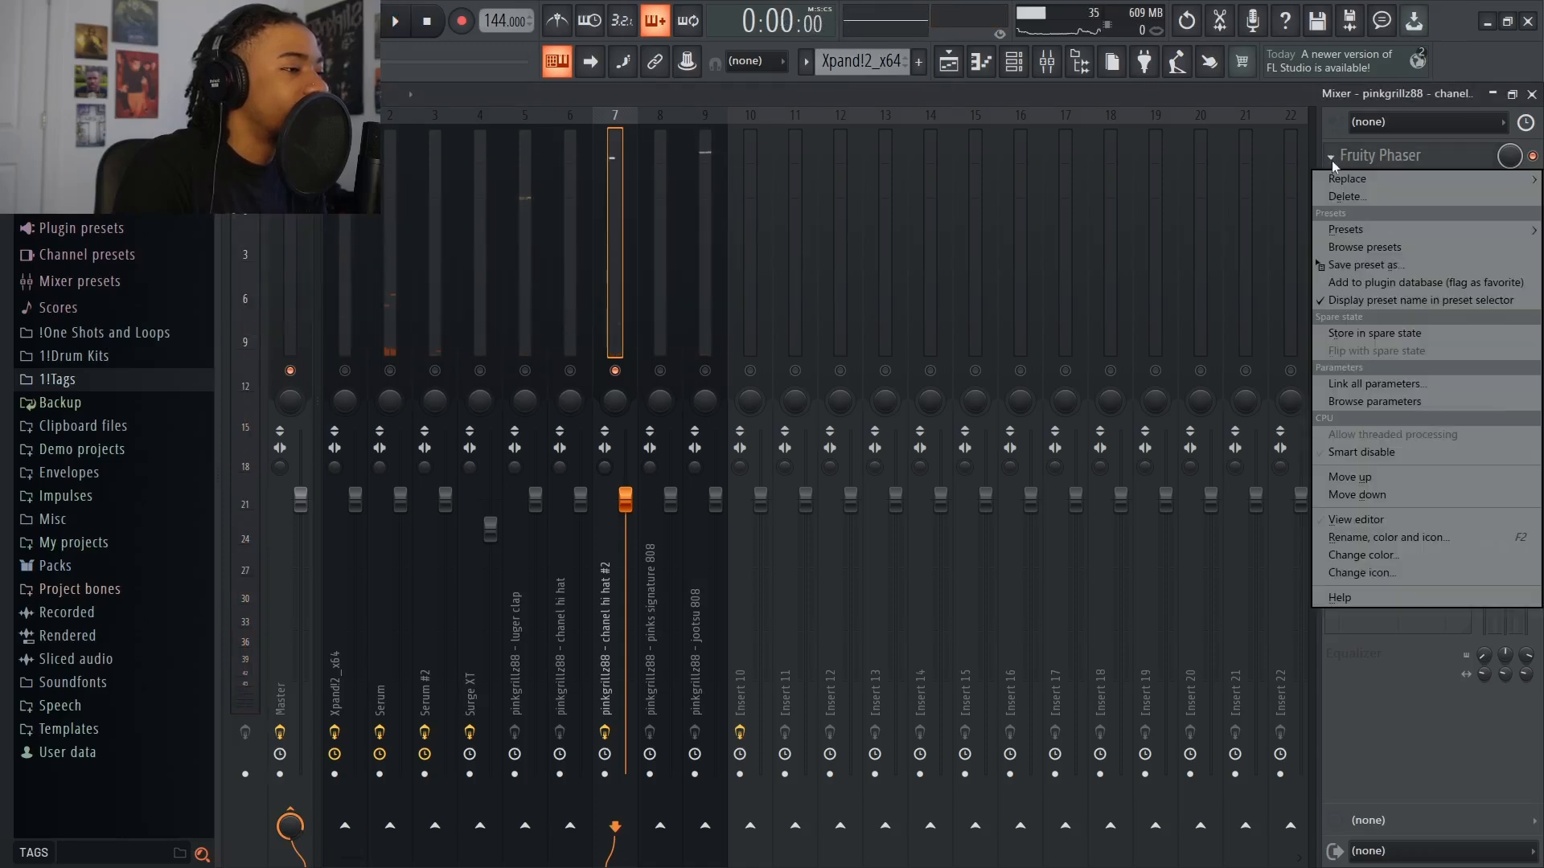
mouse_move(1339, 180)
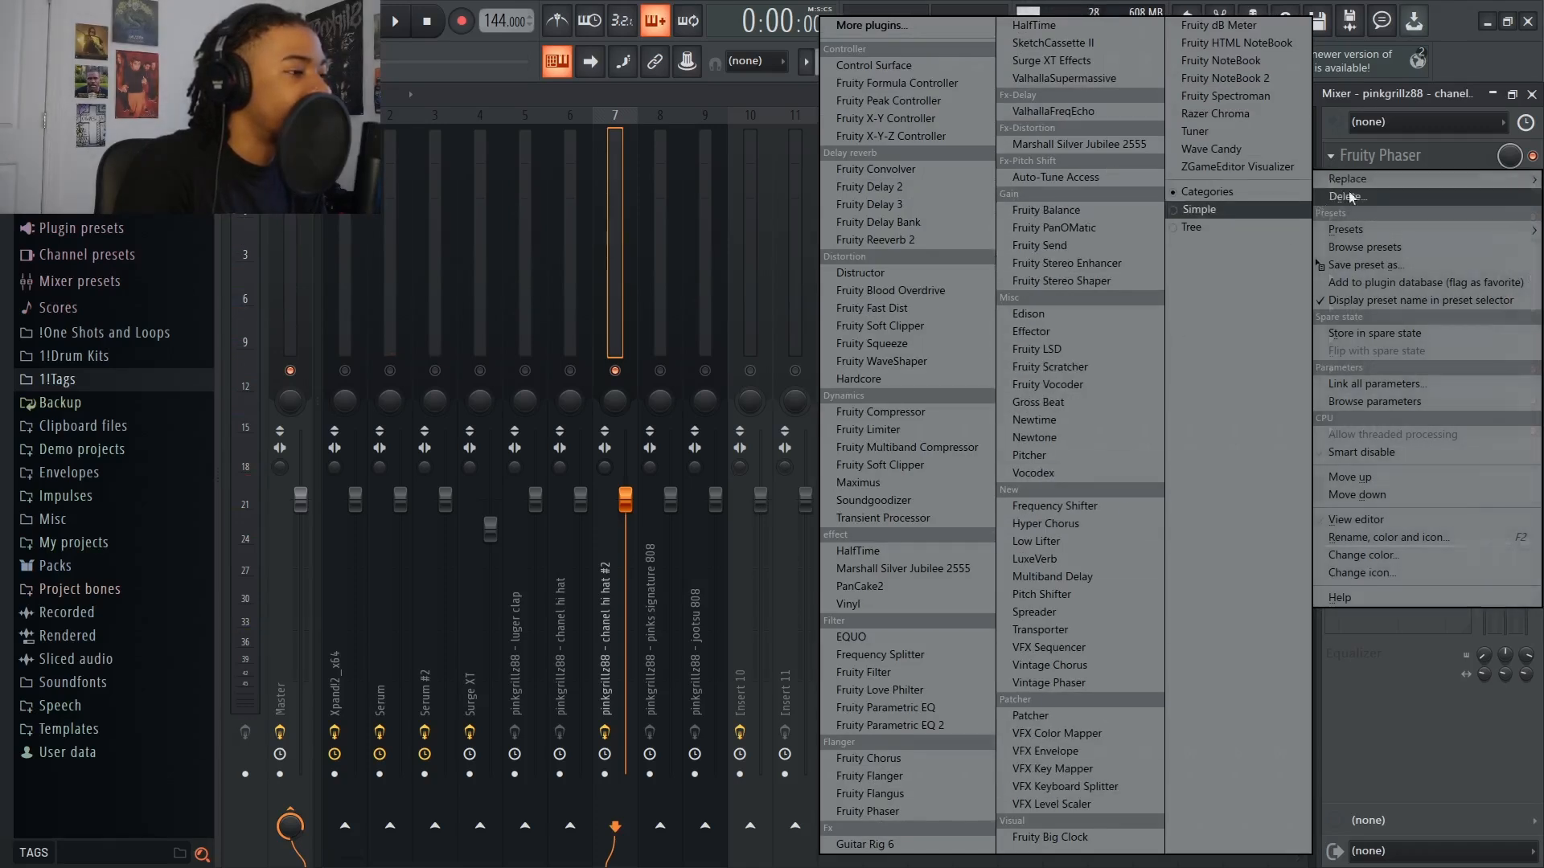
click(1343, 119)
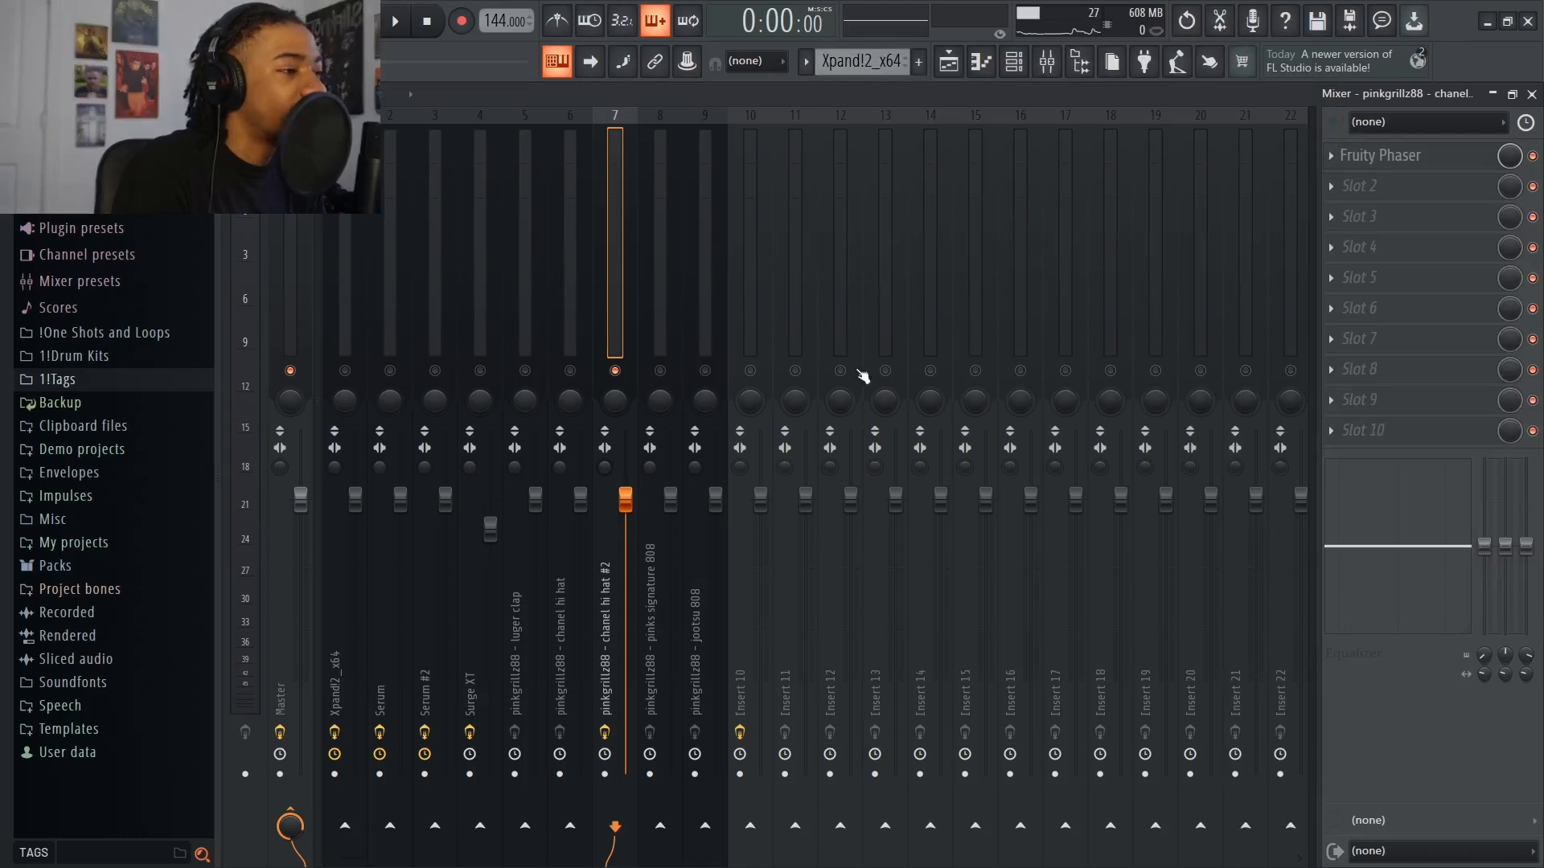
Review the effect slots of the mixer tracks one by one from chanel hi hat back to Xpand!2_x64
click(574, 402)
click(527, 404)
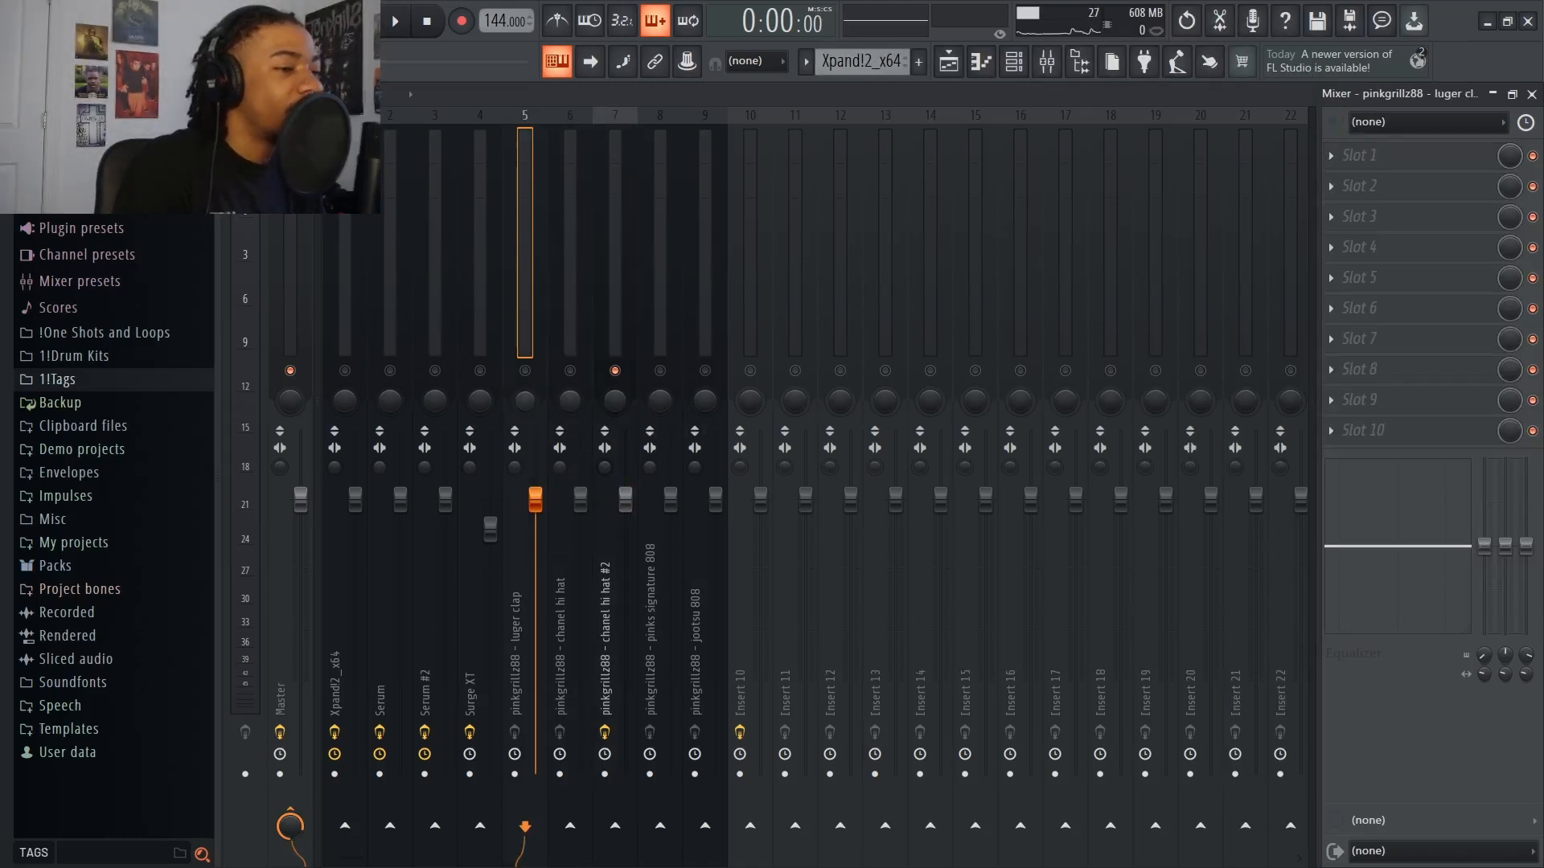
click(480, 405)
click(432, 400)
click(377, 407)
click(344, 402)
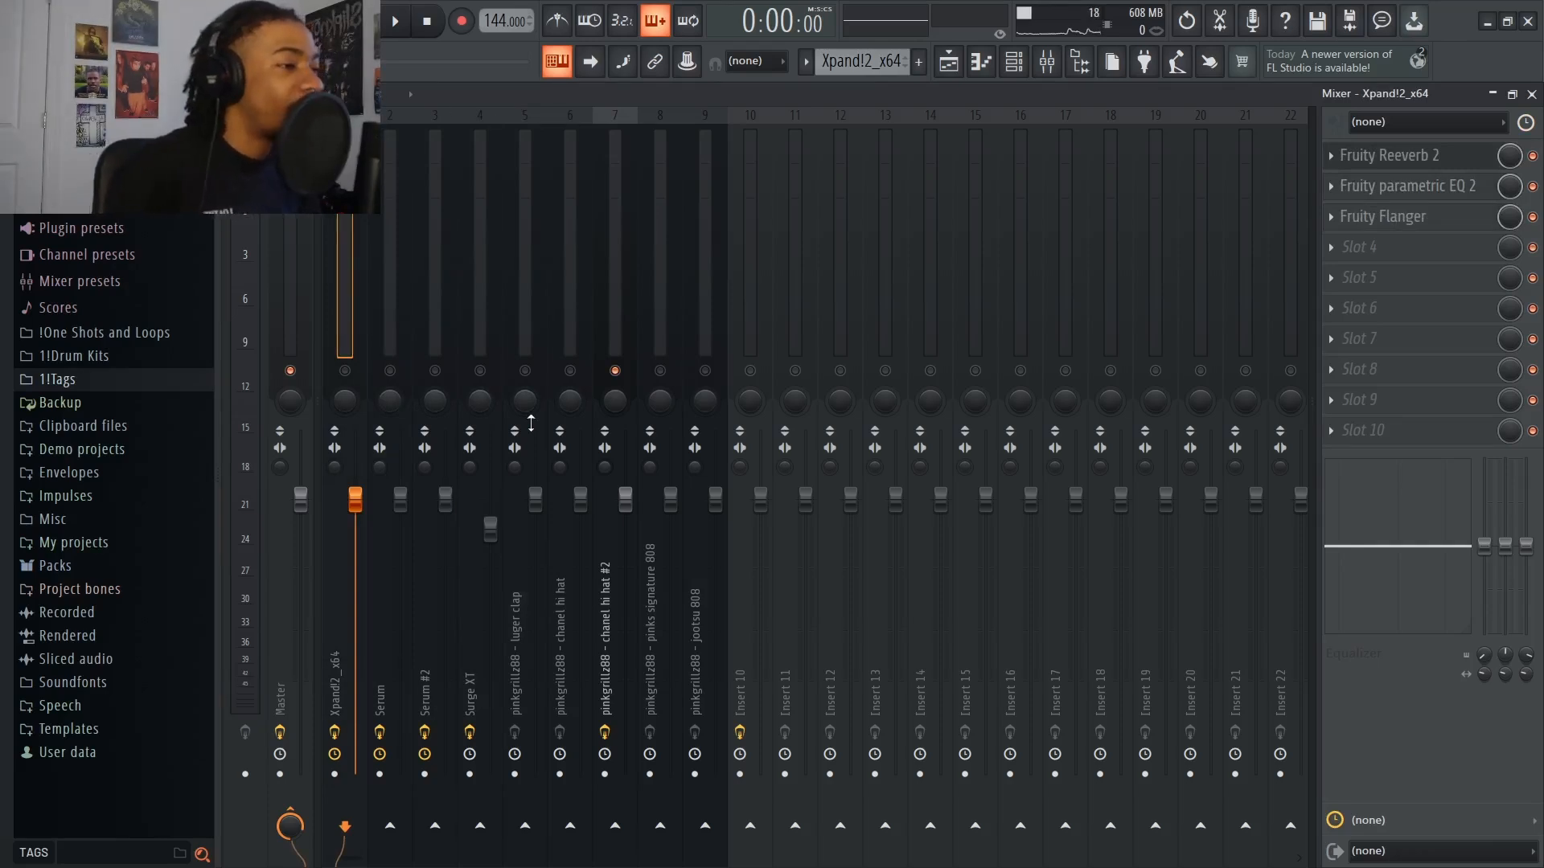
Show the Channel rack to look over the beat's channels, and hide it again
click(1013, 68)
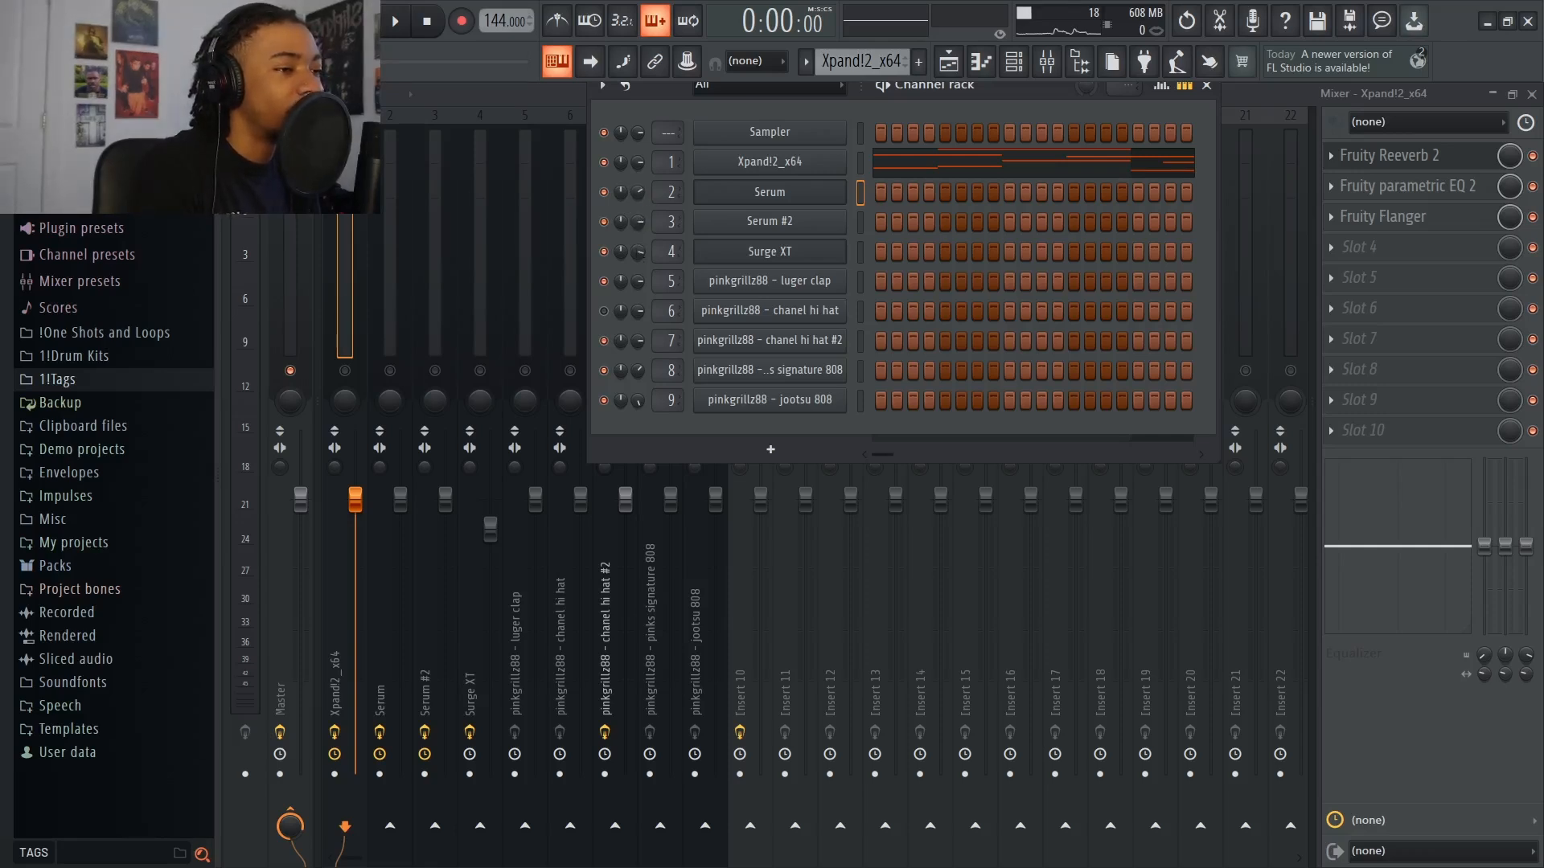
key(F6)
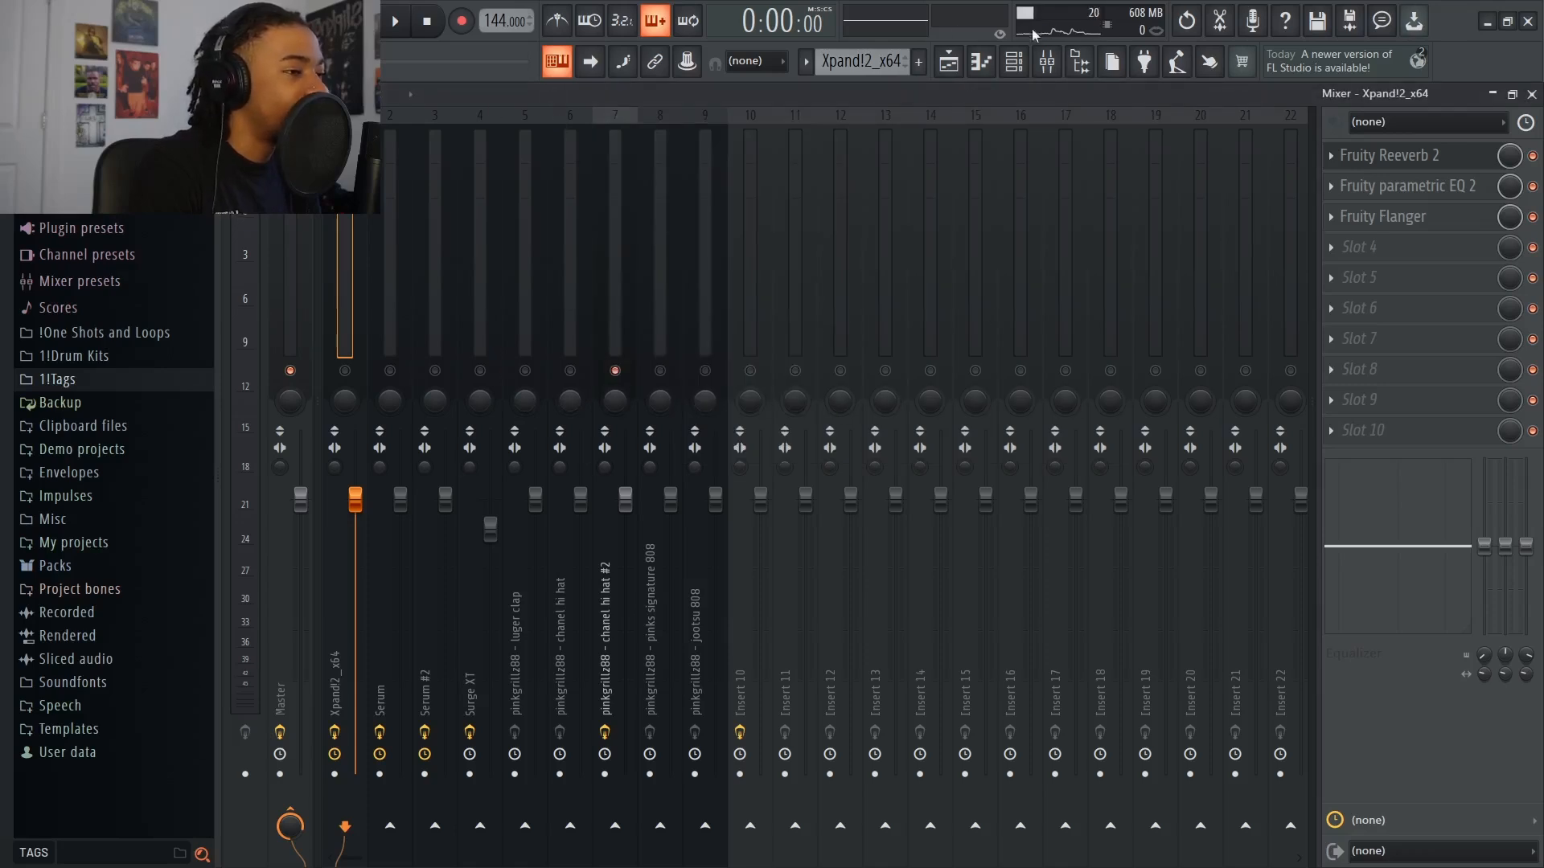
click(1014, 61)
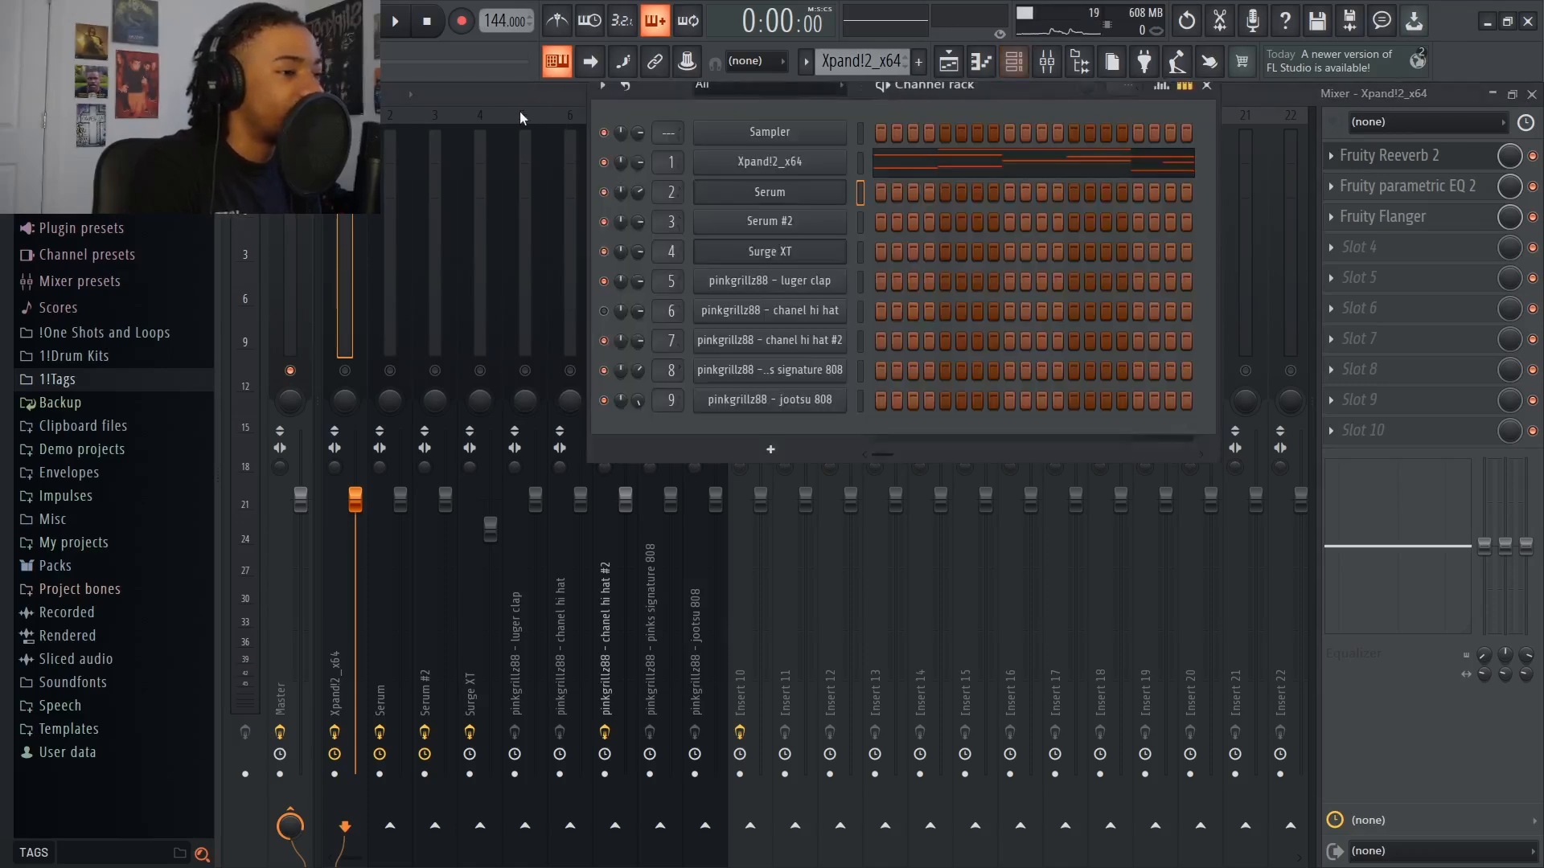
key(F6)
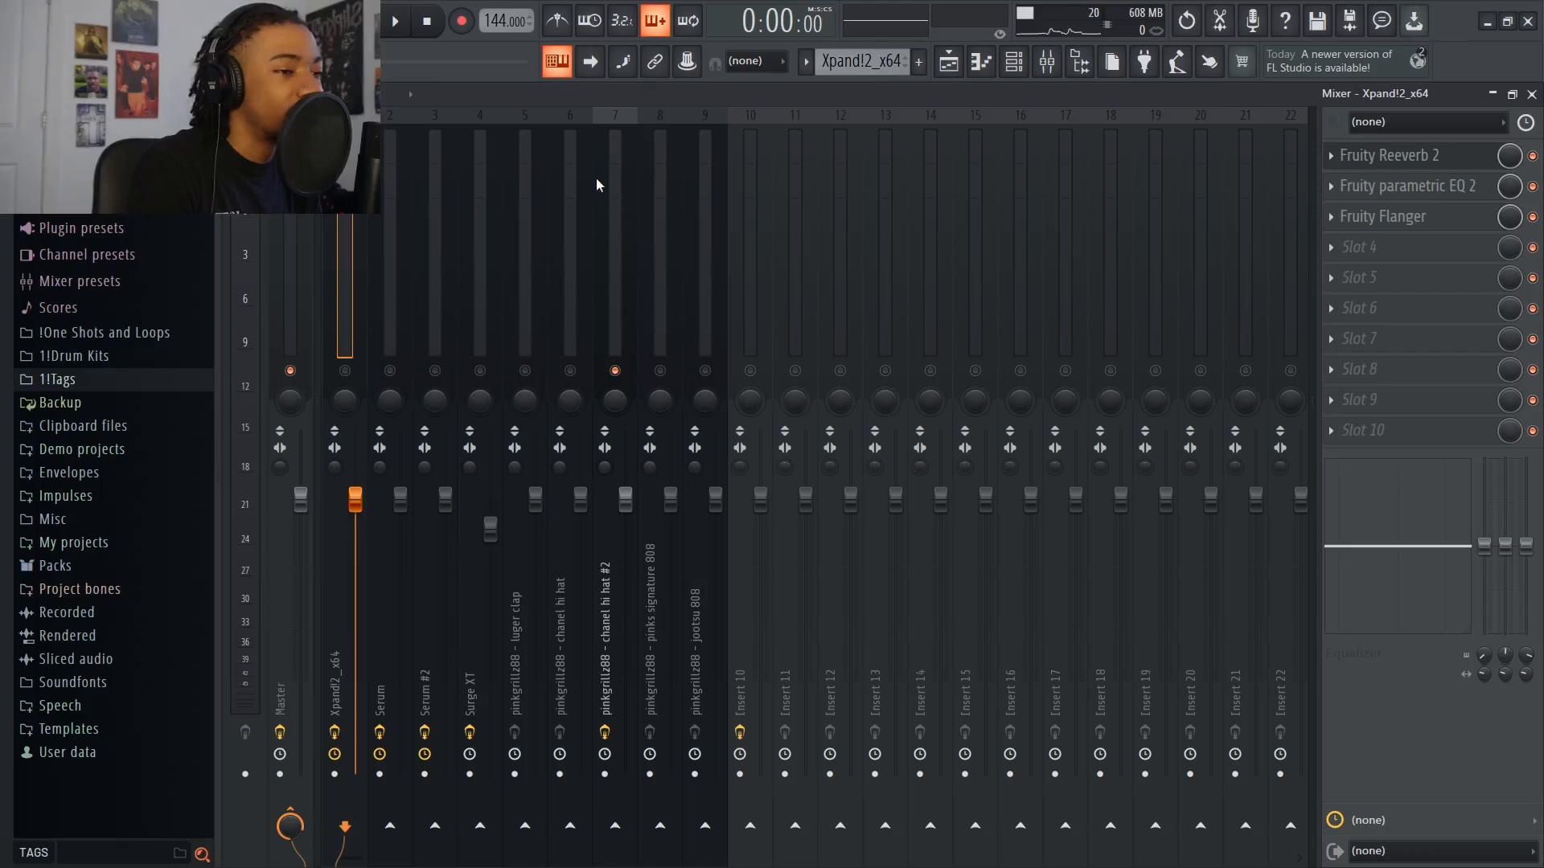
Re-enable all mixer tracks, select the Surge XT track and play the full beat
right_click(359, 376)
right_click(359, 376)
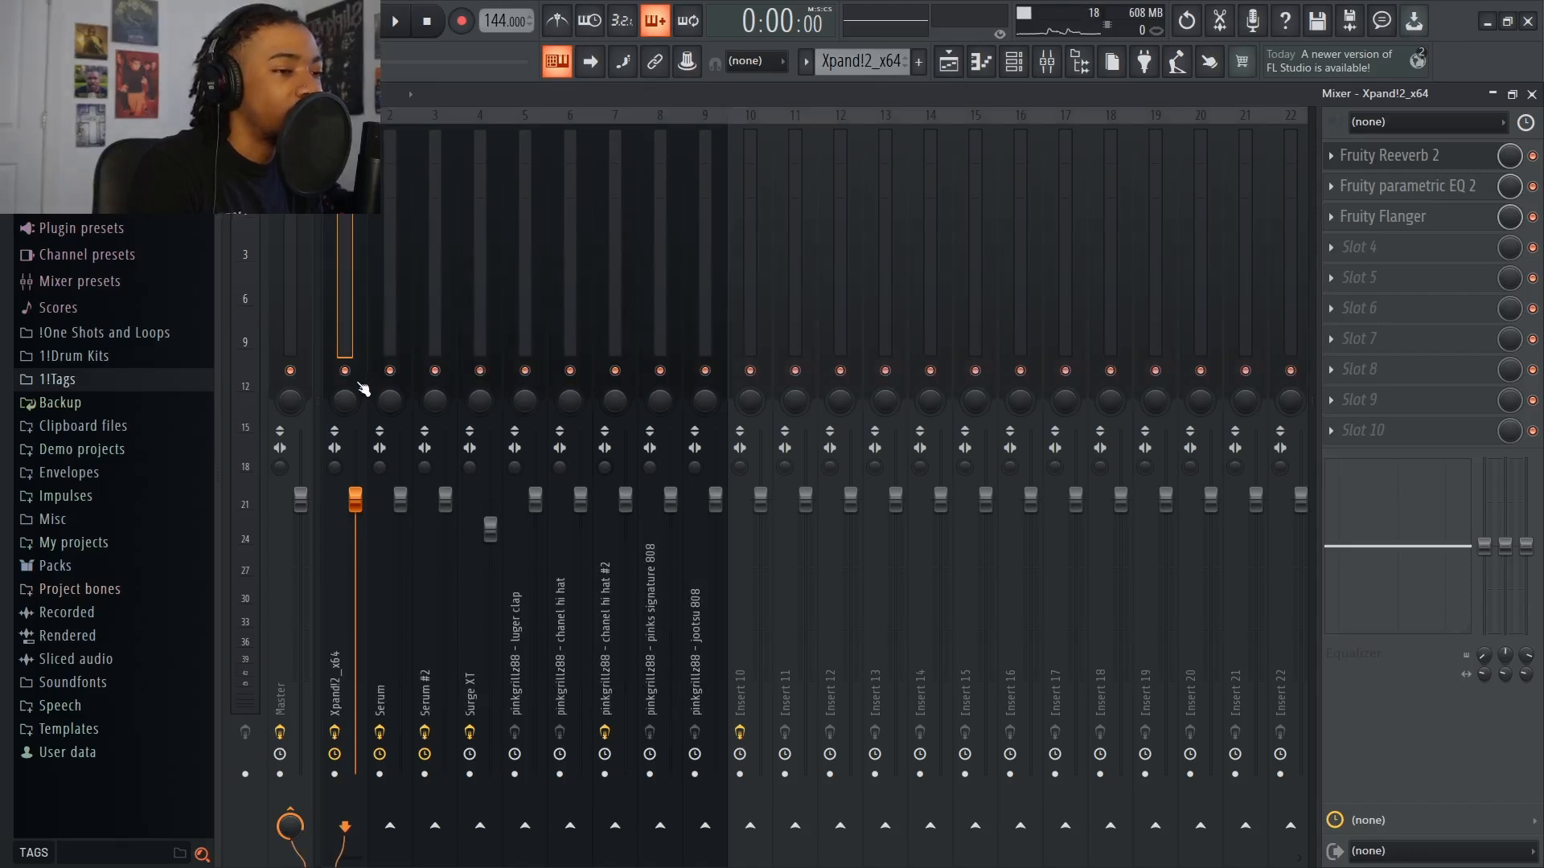
click(491, 527)
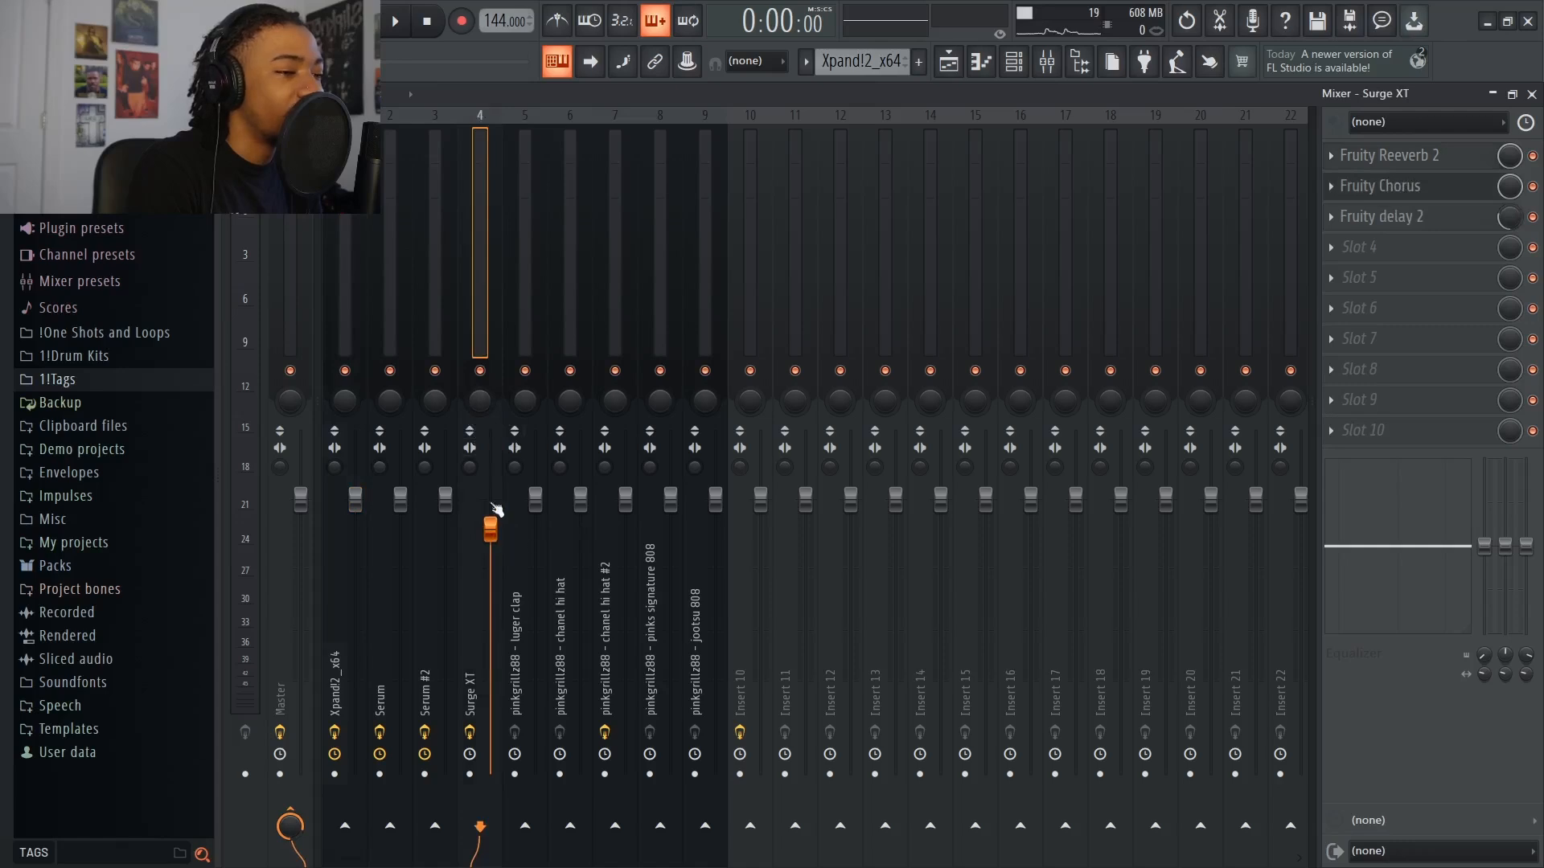
key(space)
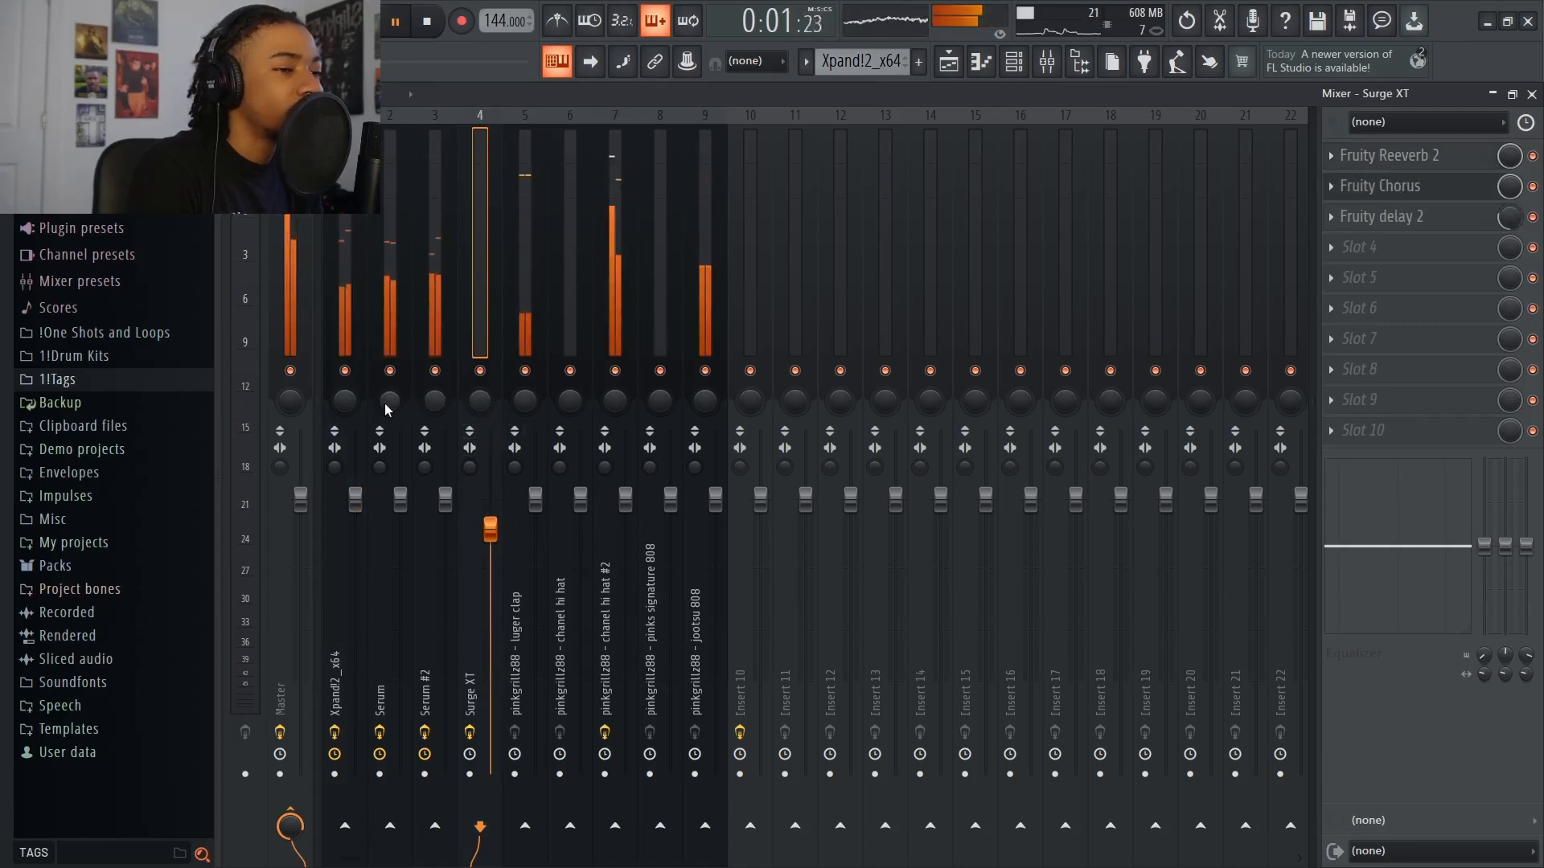
key(space)
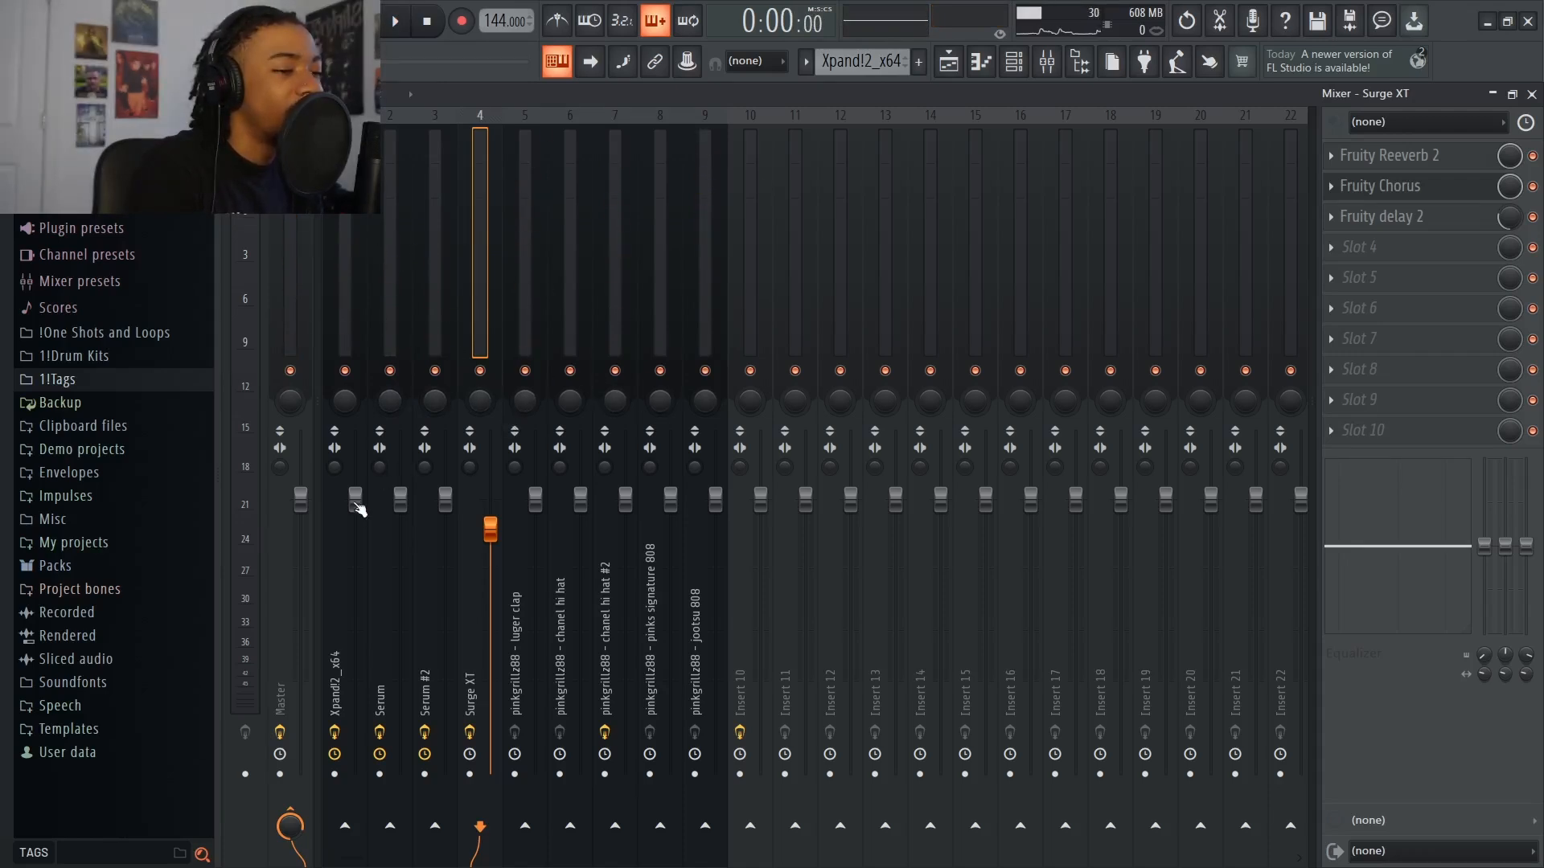
Select the Xpand!2_x64 mixer track and audition the full beat in two playbacks
mouse_move(354, 510)
mouse_down()
mouse_move(354, 531)
mouse_move(355, 470)
mouse_move(355, 500)
mouse_up()
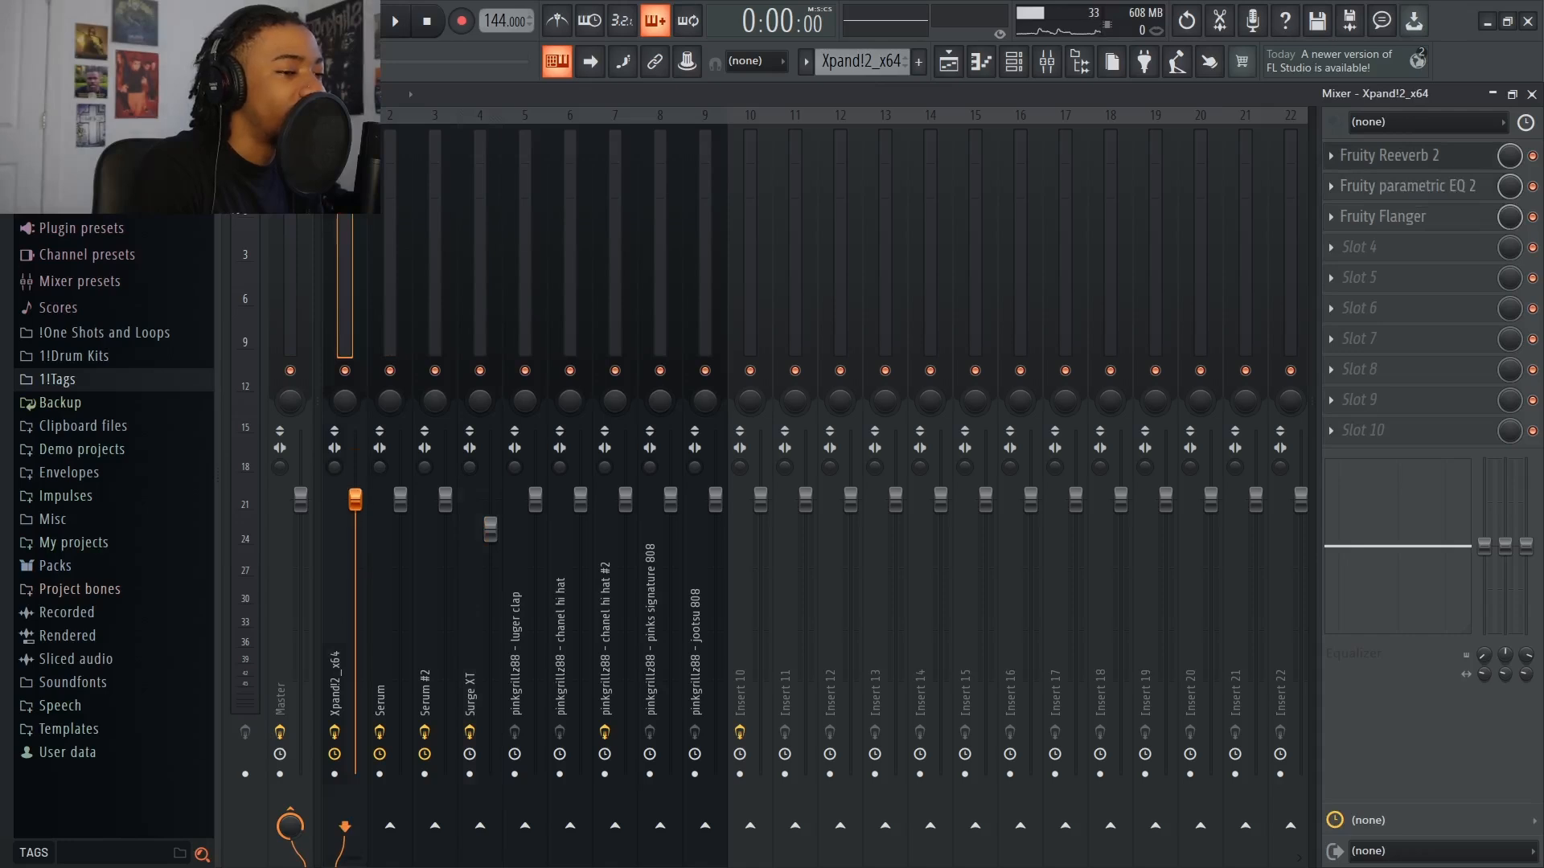
right_click(355, 500)
click(385, 513)
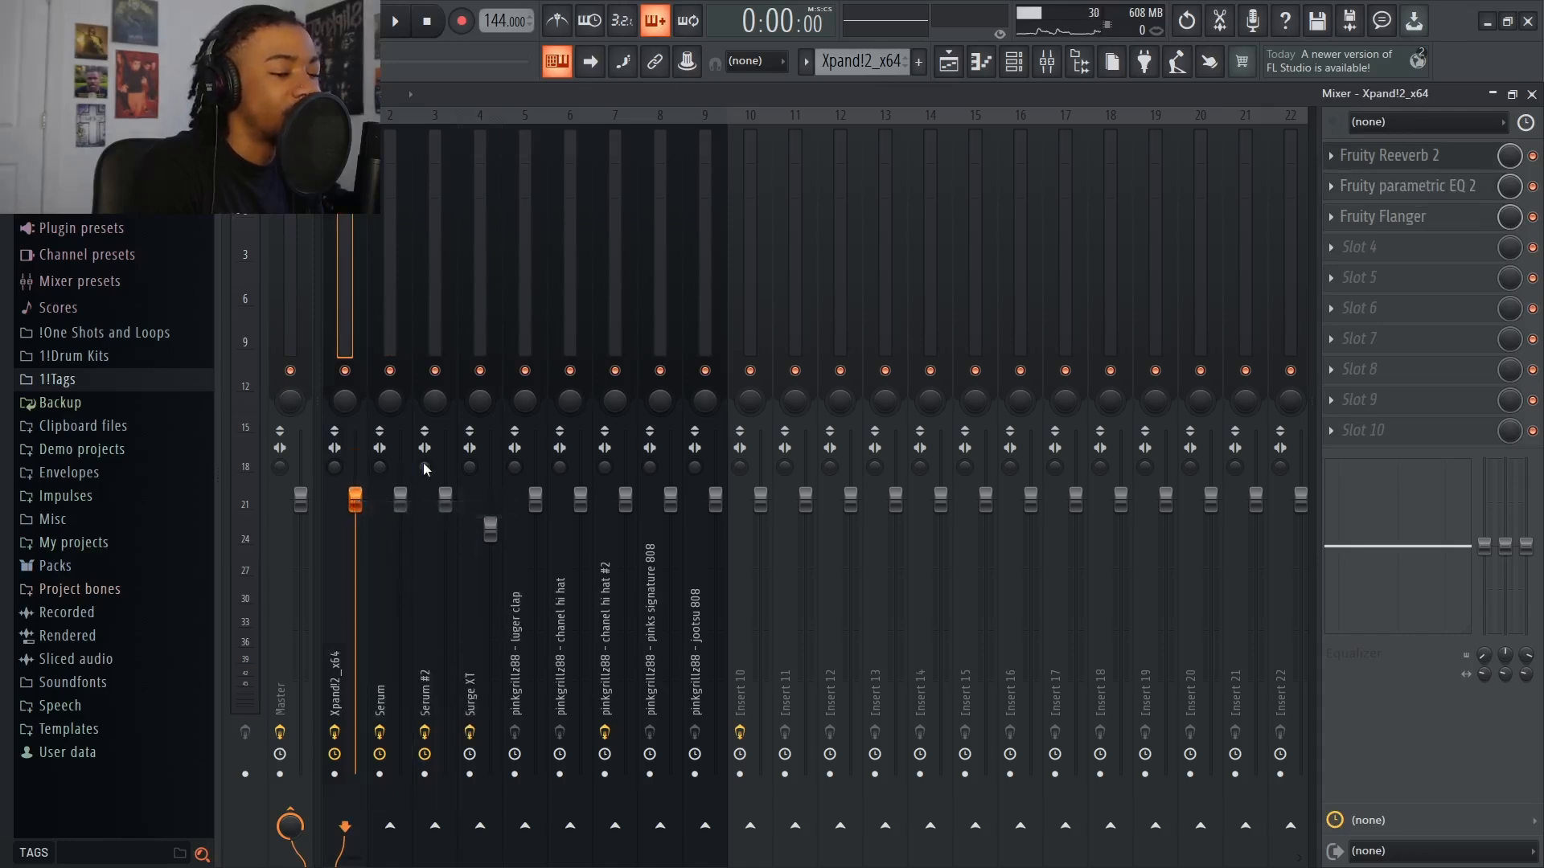
key(space)
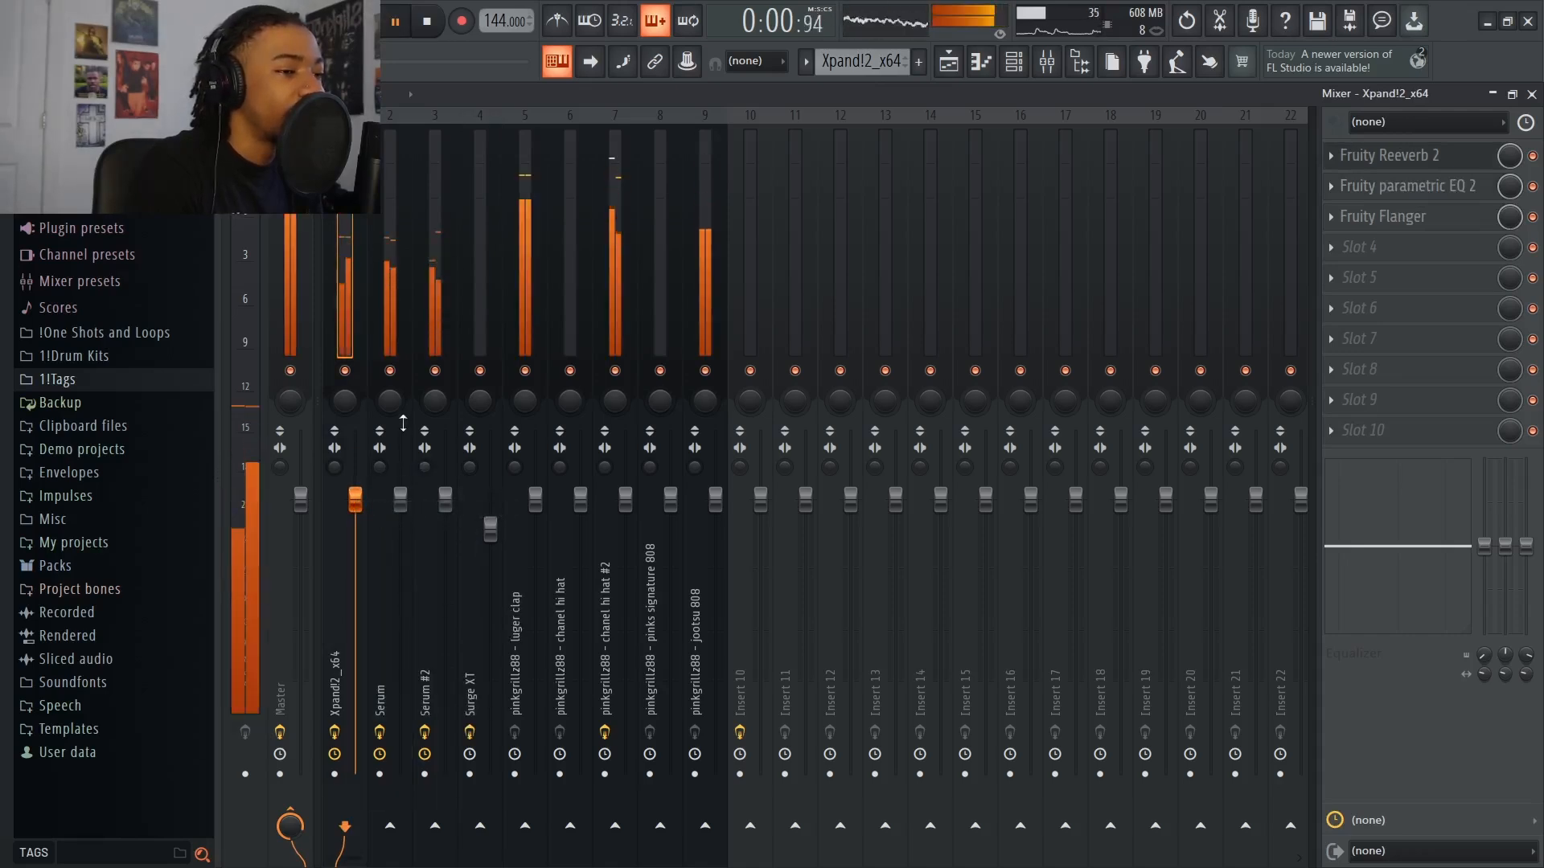
key(space)
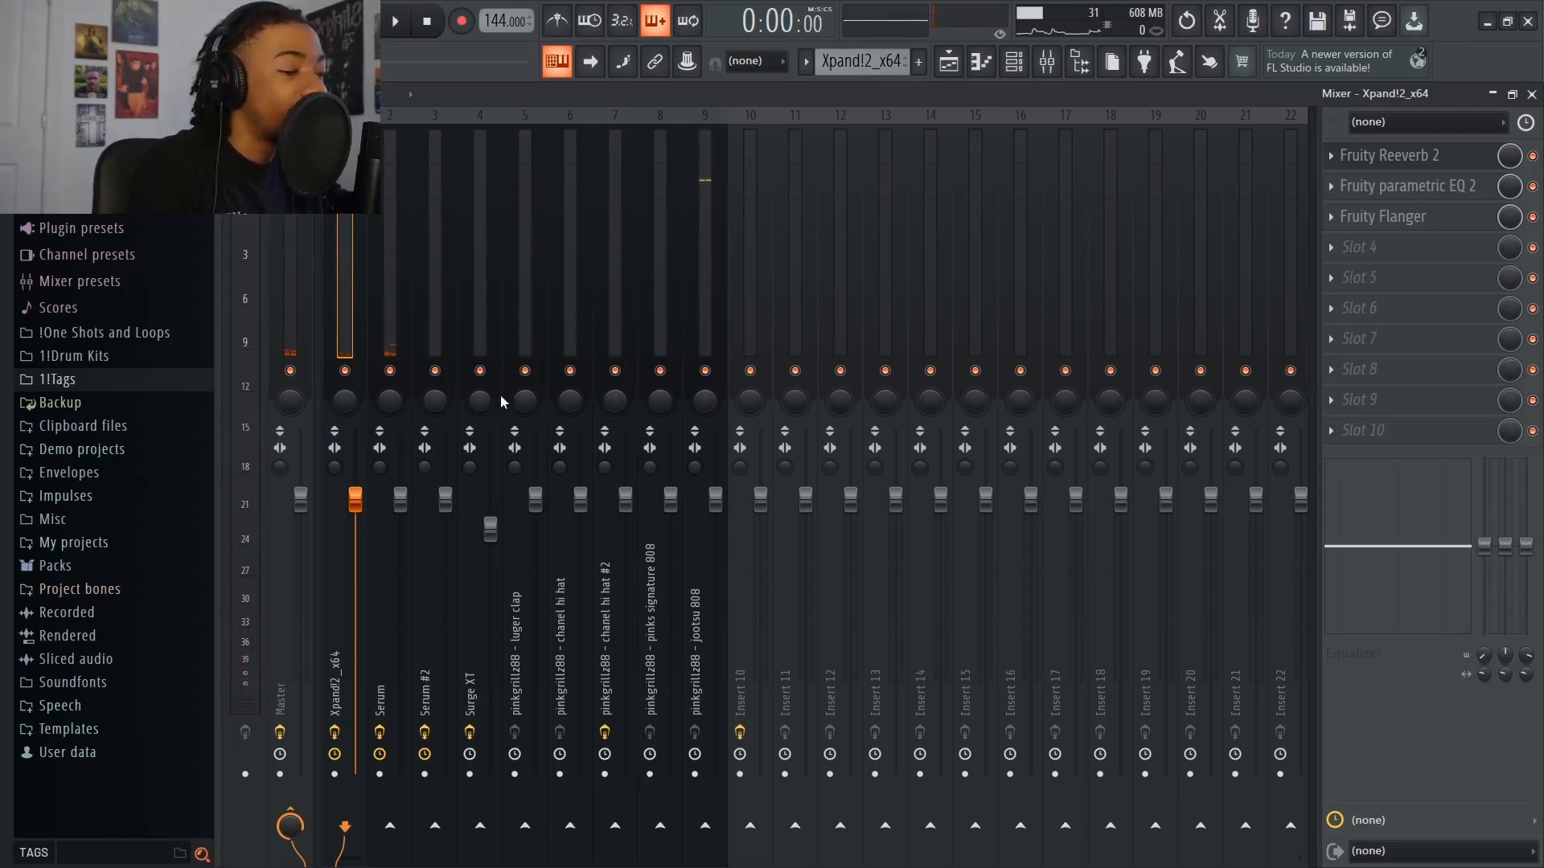
key(space)
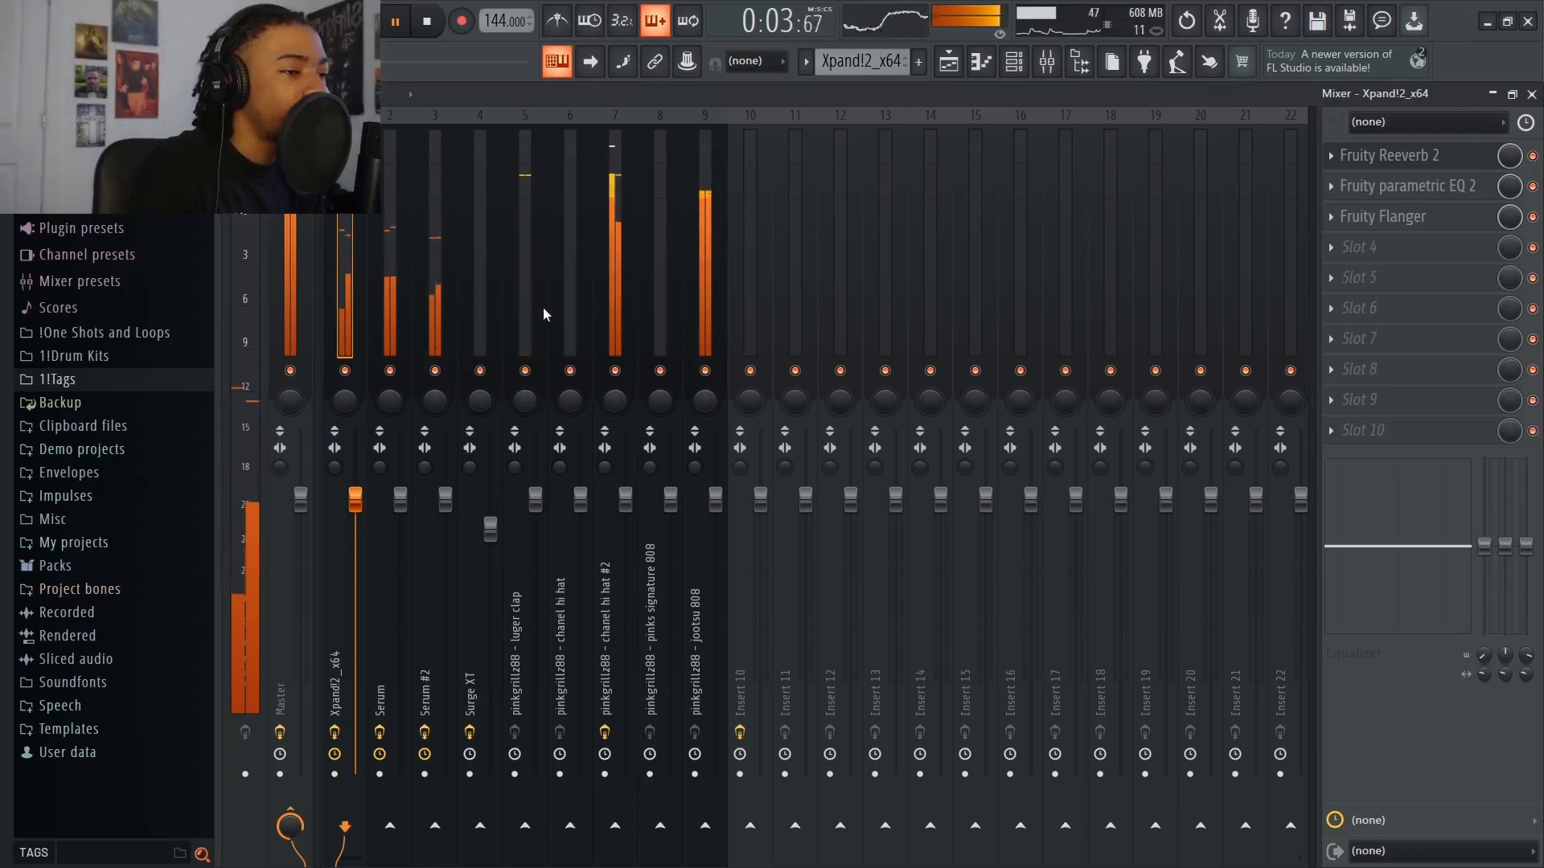
key(space)
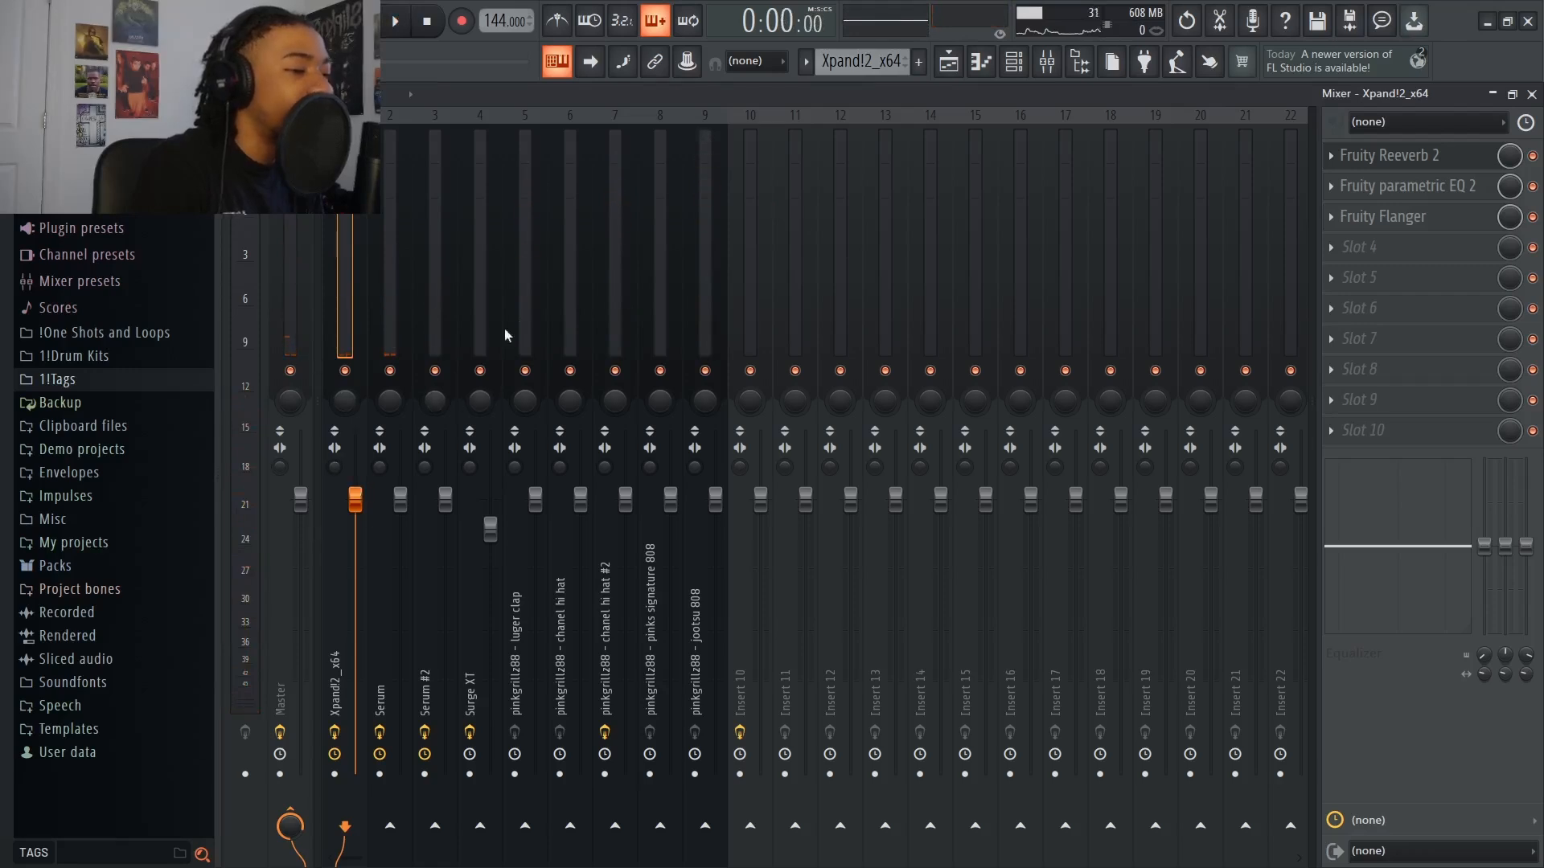
Examine the Serum channel's pan, volume and mixer track controls in the Channel rack, and close the rack
click(1018, 64)
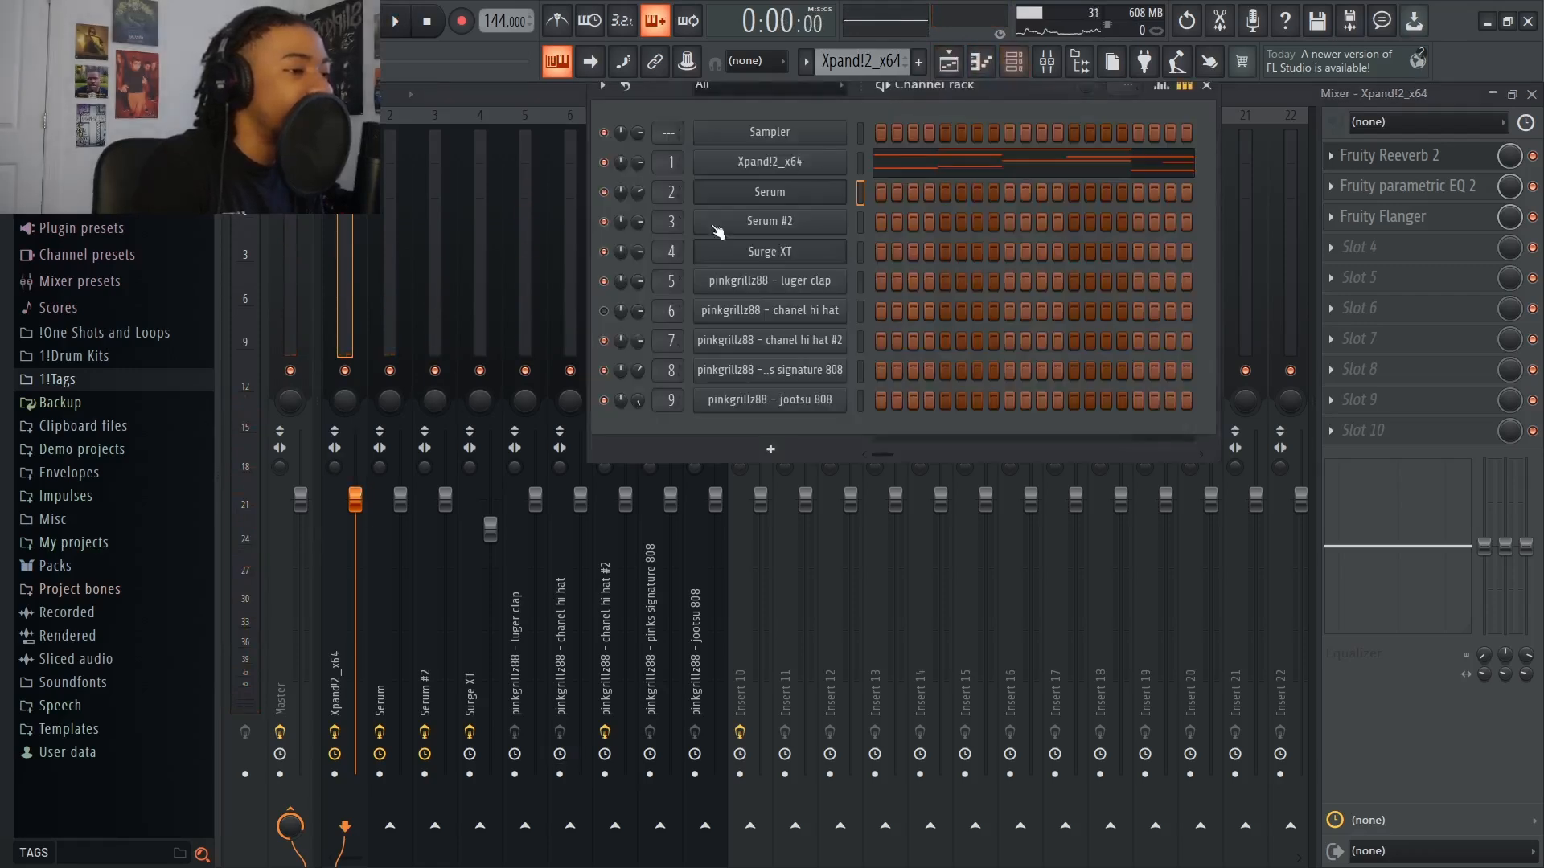
right_click(631, 196)
click(668, 199)
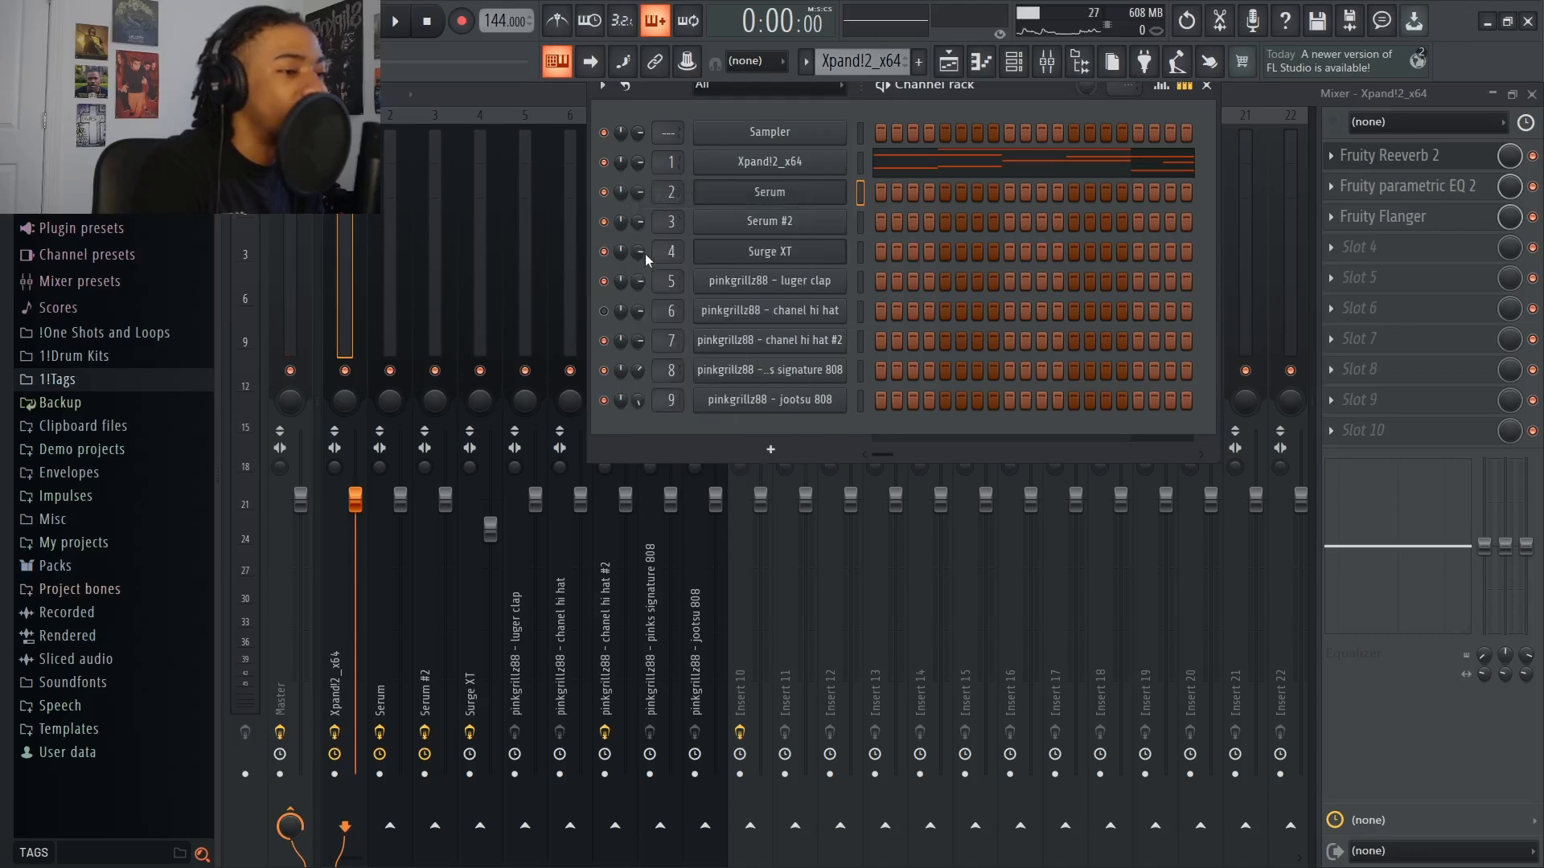
click(532, 95)
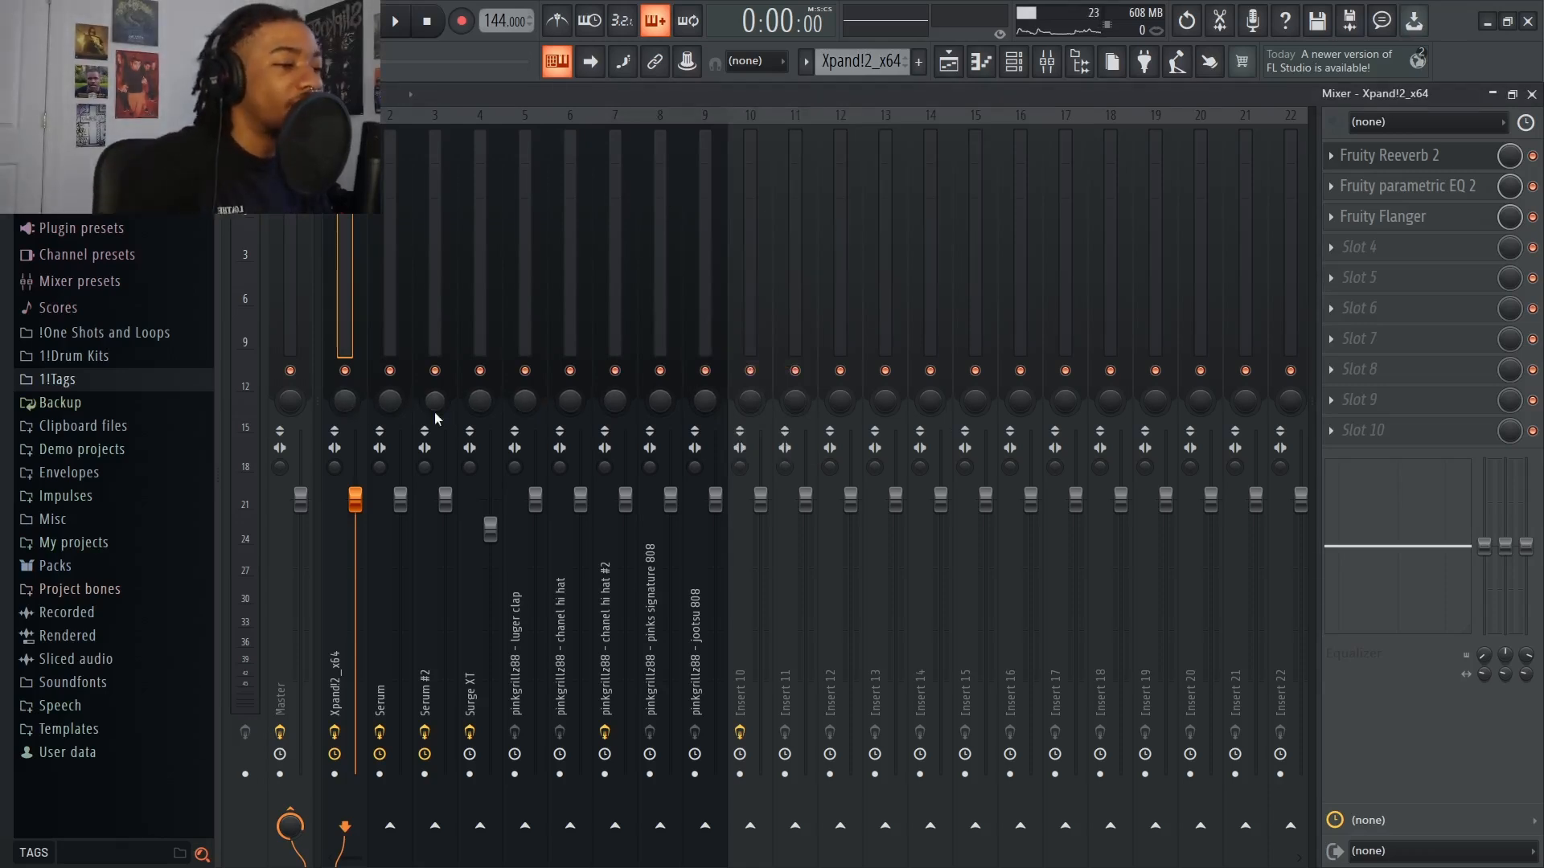
Check the effect slots of the mixer tracks from Serum through jootsu 808 and open the Playlist arrangement
click(394, 401)
click(435, 406)
click(478, 412)
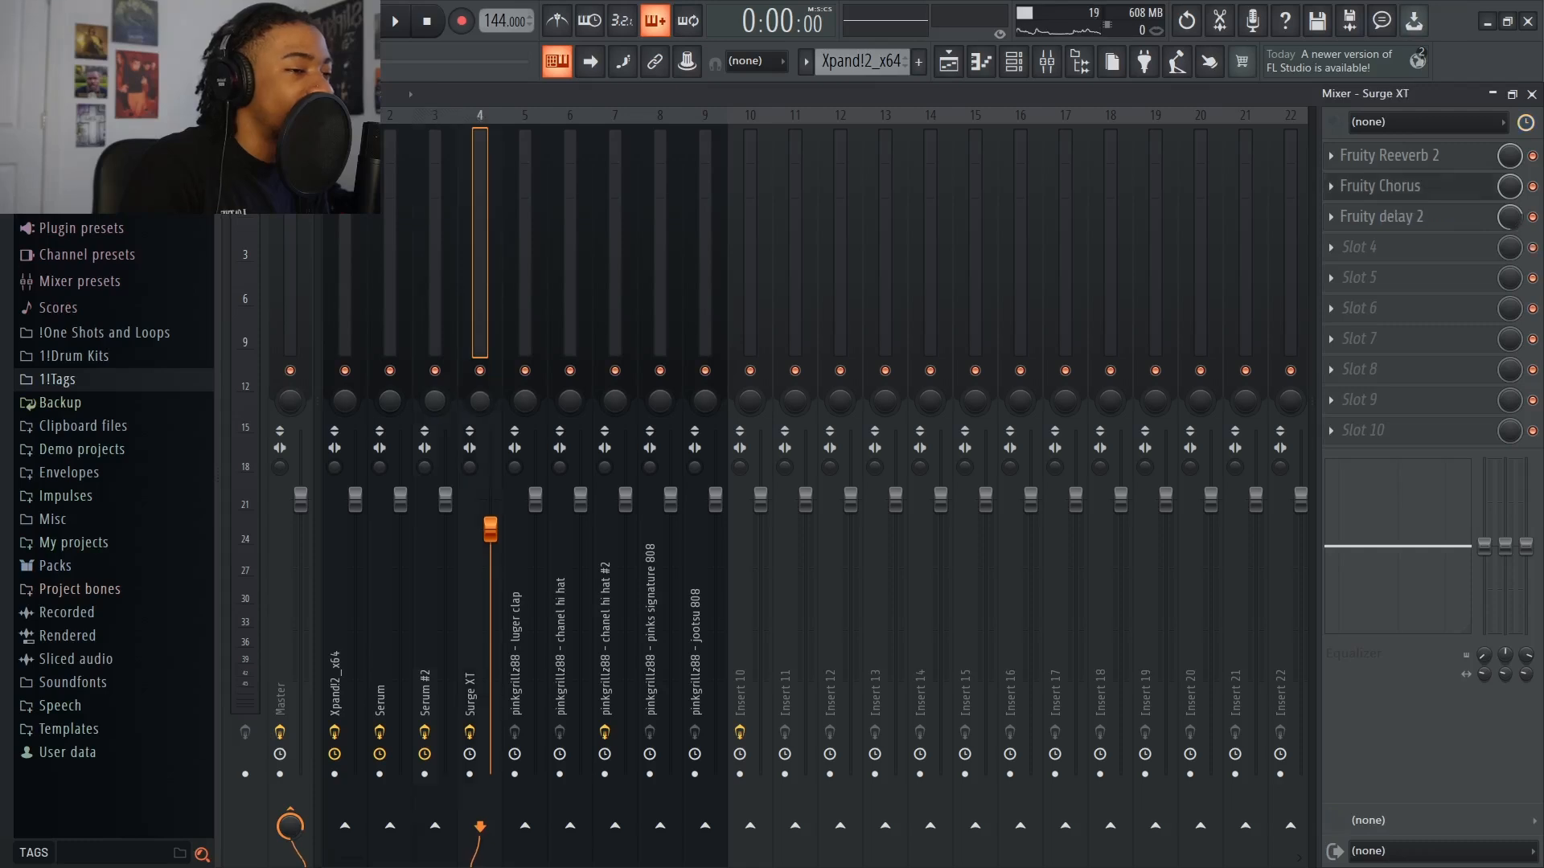
click(537, 421)
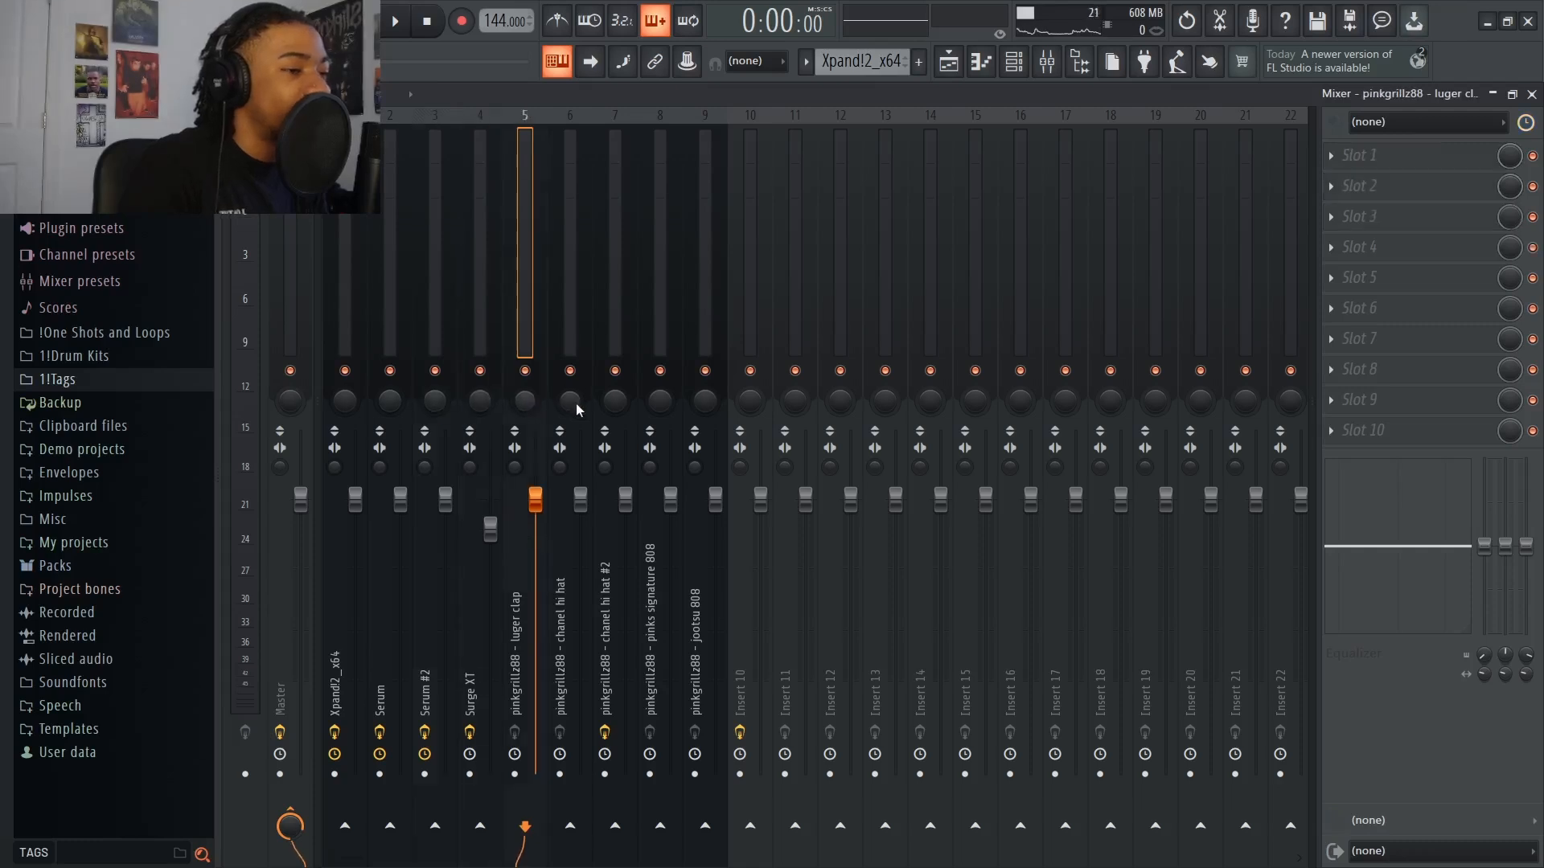
click(575, 403)
click(660, 404)
click(698, 397)
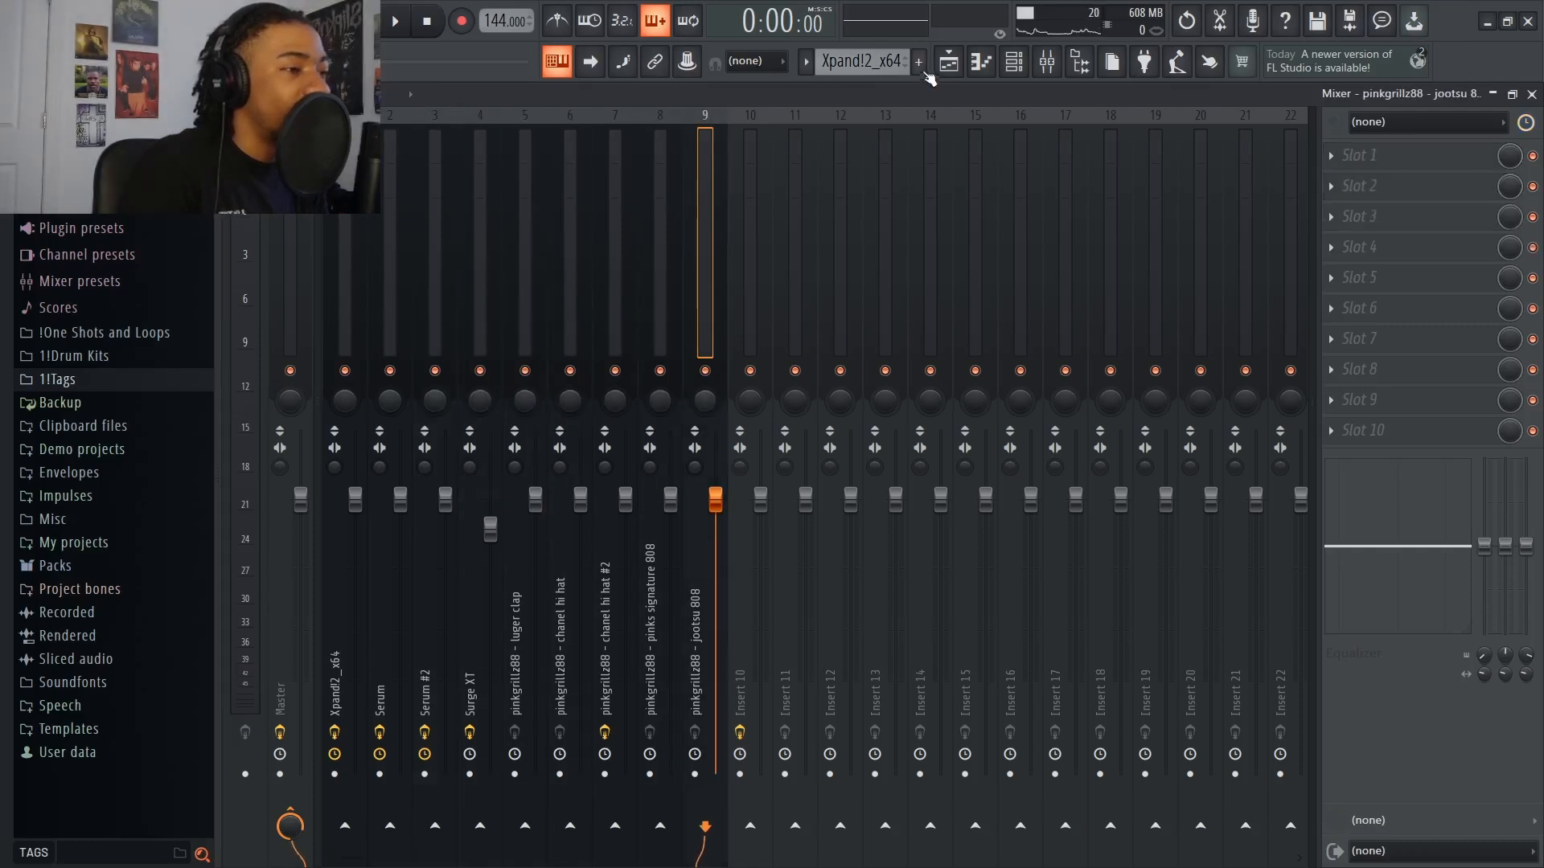
click(947, 63)
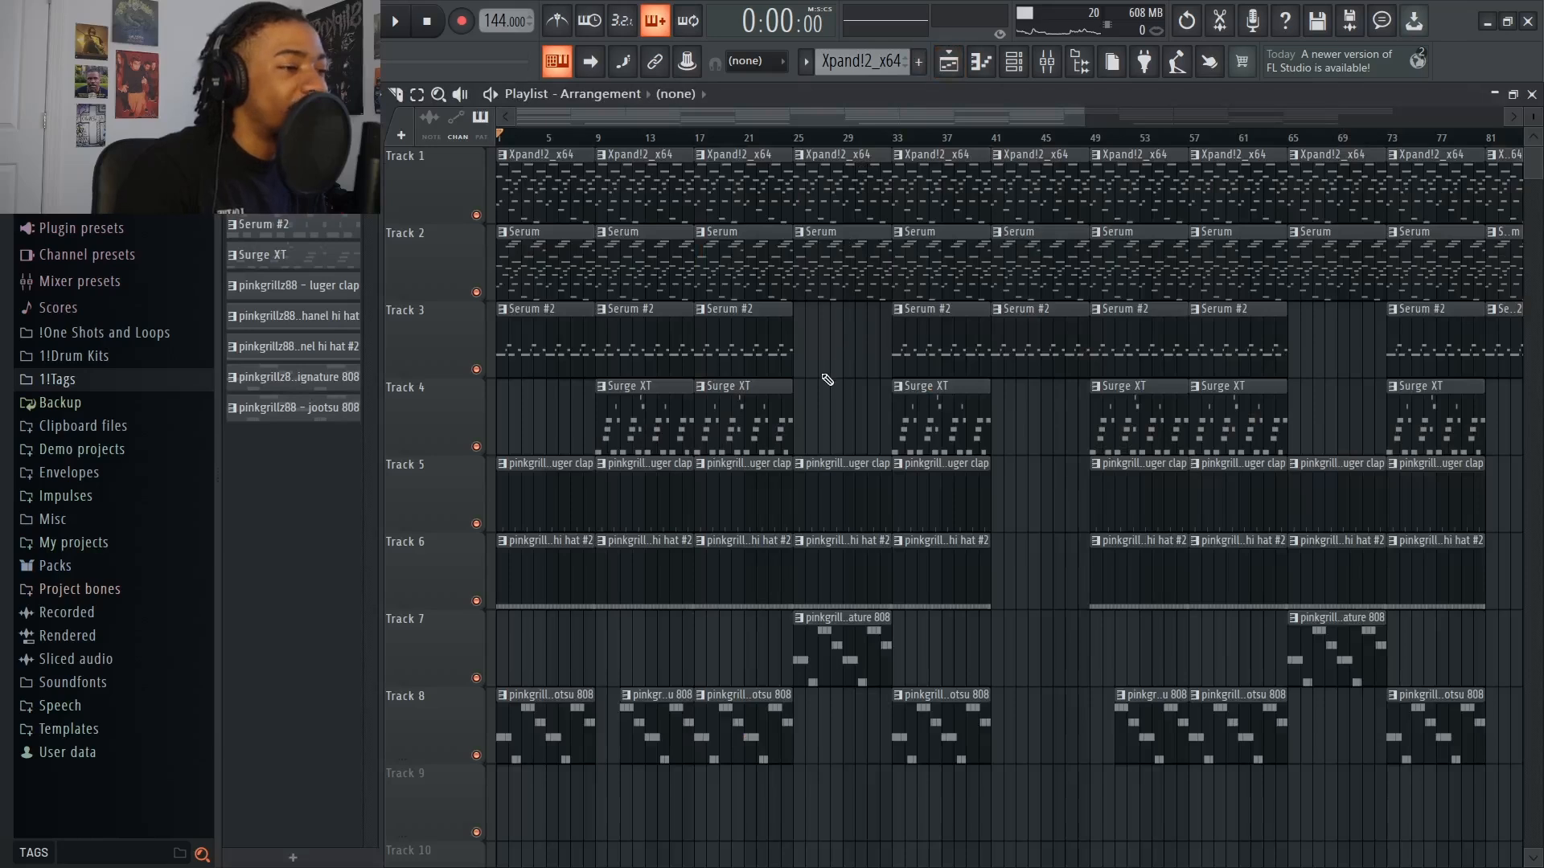